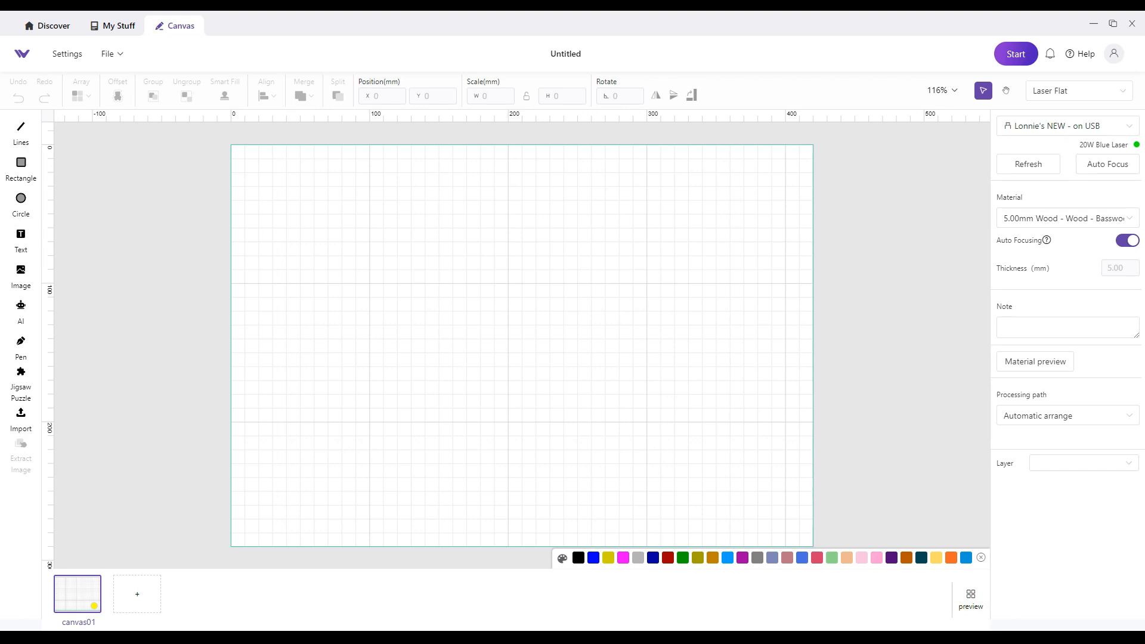
# Draw a horizontal line about 269 mm long across the upper canvas and stretch it to about 303 mm.
pyautogui.click(19, 135)
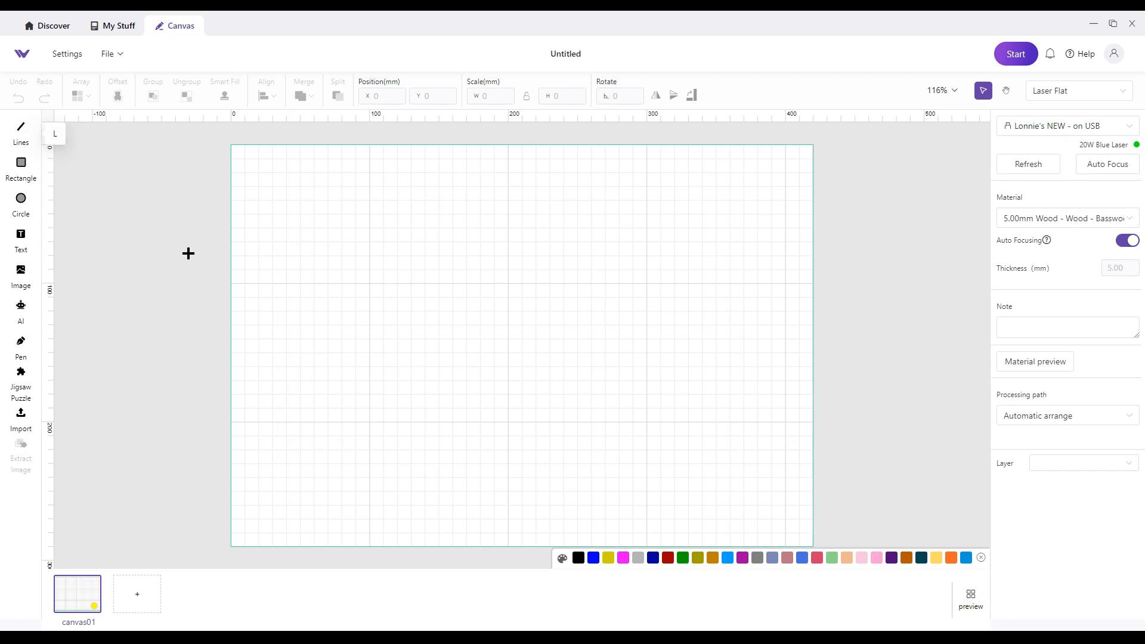
pyautogui.click(356, 257)
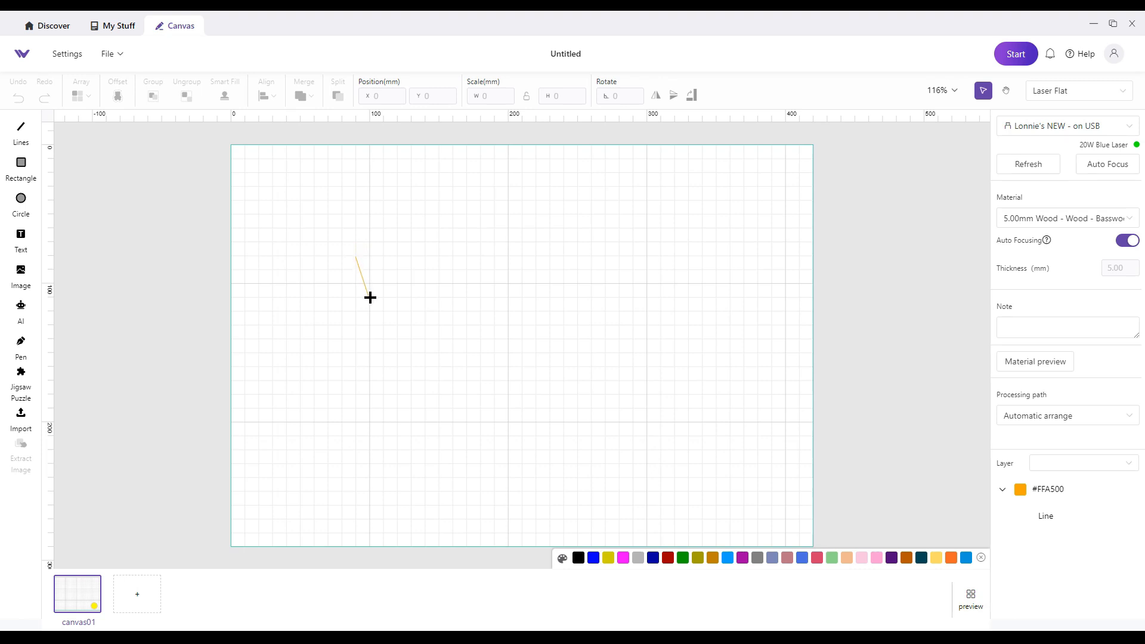
pyautogui.click(728, 256)
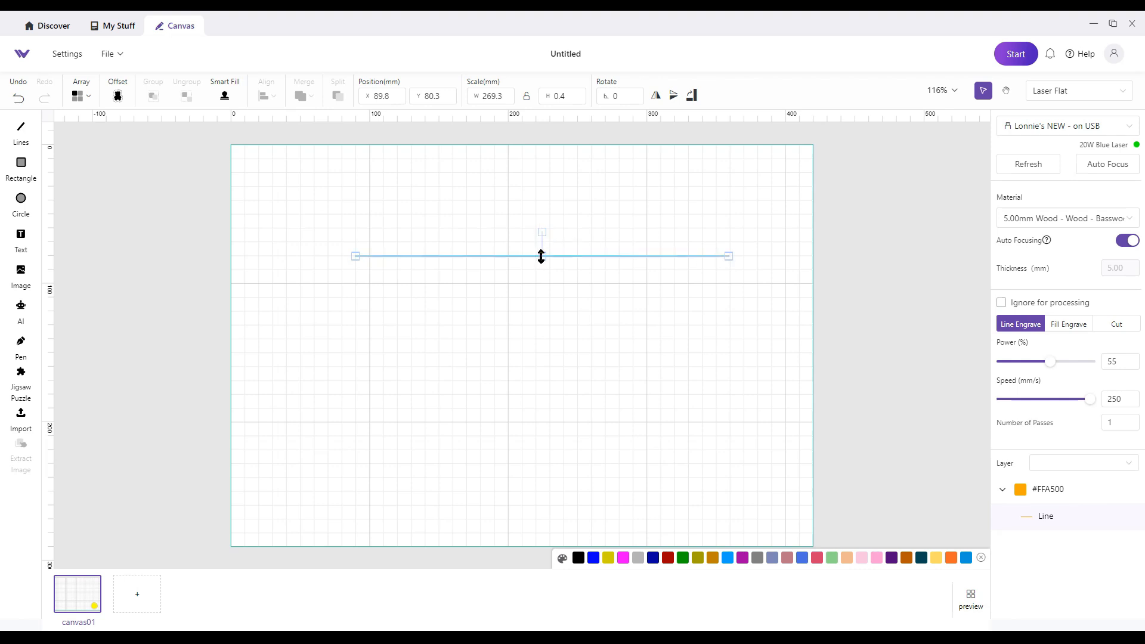
pyautogui.moveTo(541, 257)
pyautogui.mouseDown()
pyautogui.moveTo(524, 342)
pyautogui.moveTo(524, 197)
pyautogui.moveTo(524, 266)
pyautogui.moveTo(524, 256)
pyautogui.mouseUp()
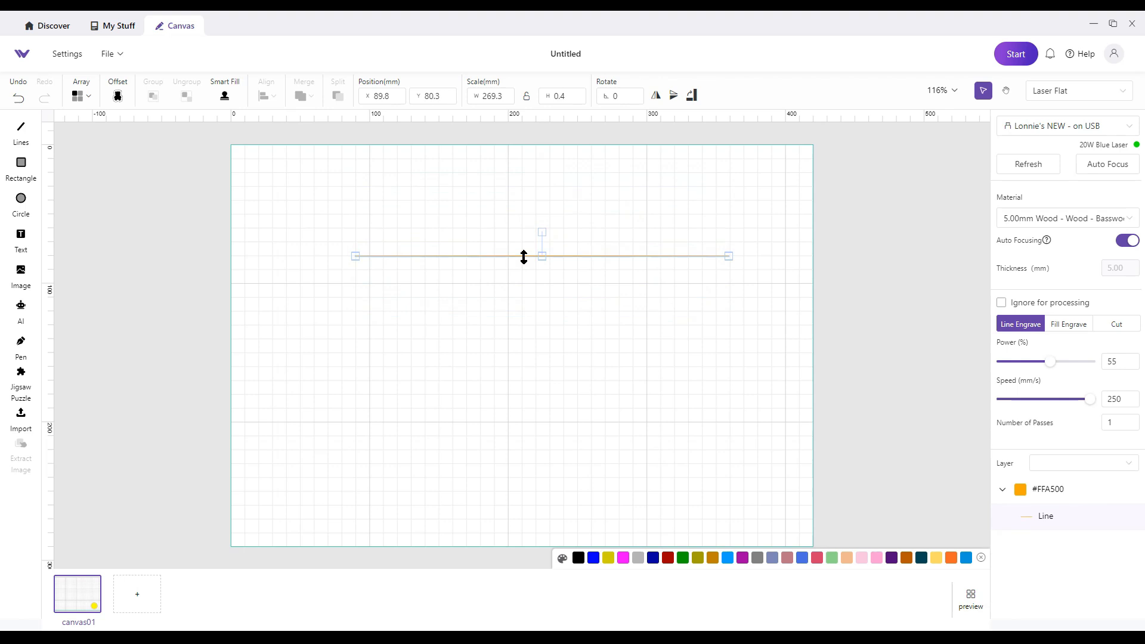
pyautogui.moveTo(727, 255); pyautogui.dragTo(775, 255)
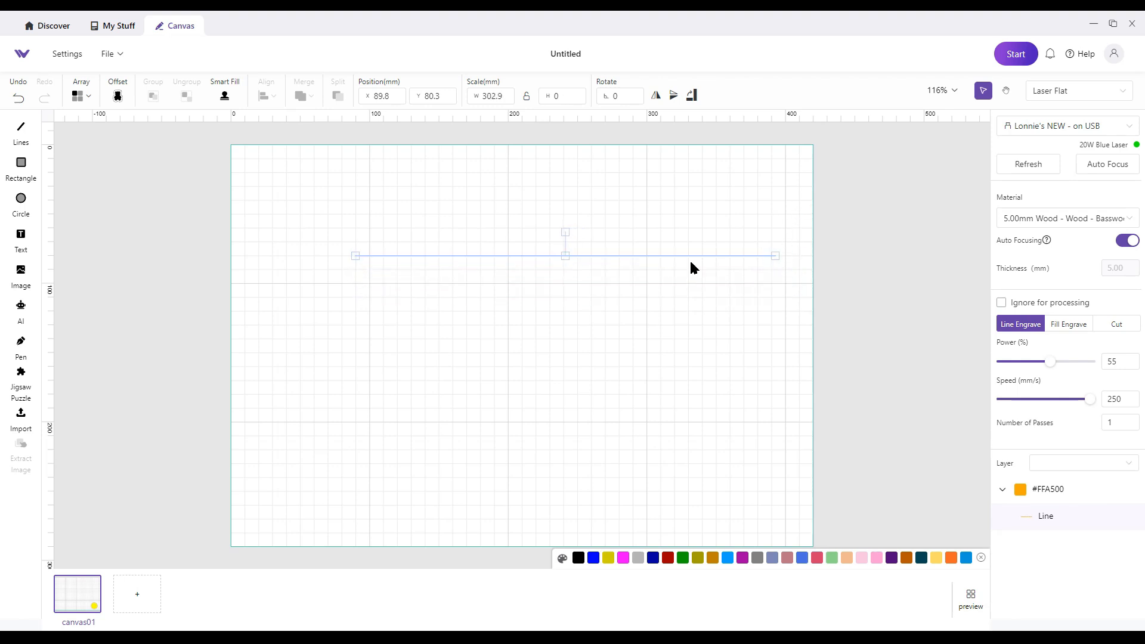
pyautogui.click(587, 299)
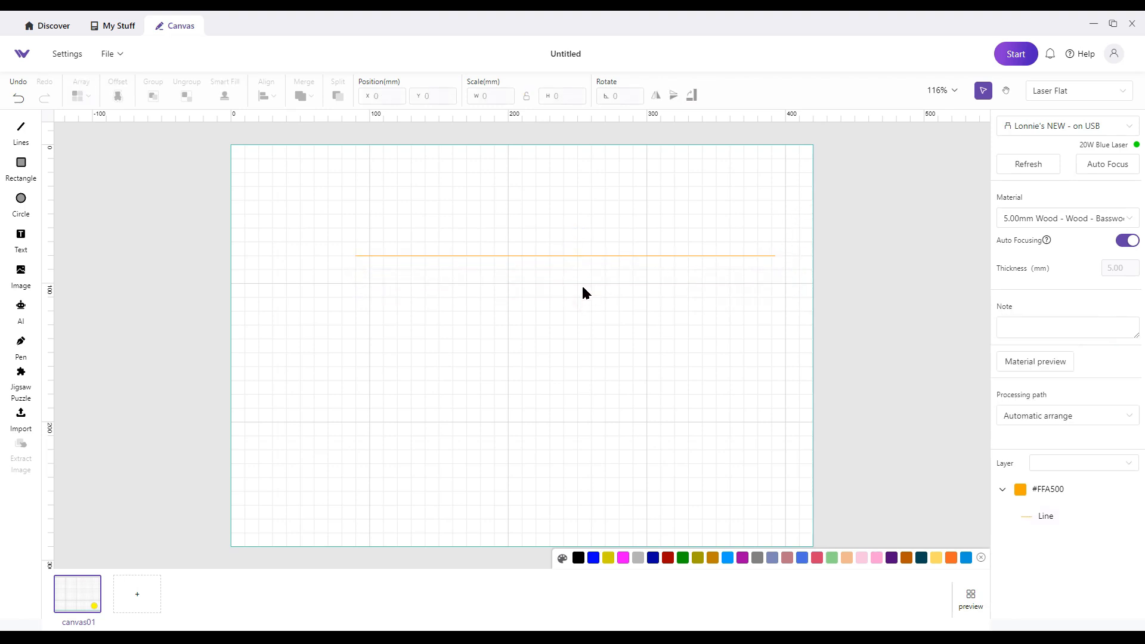
# Try rotating the horizontal line with its rotation handle, and delete the line from the canvas.
pyautogui.click(566, 256)
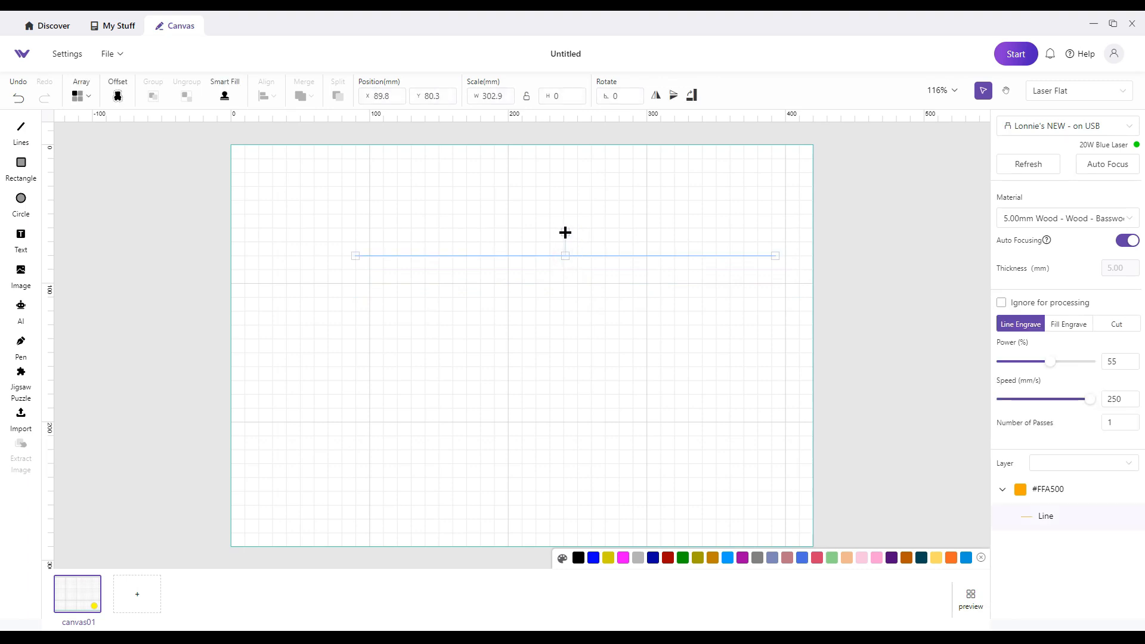
pyautogui.moveTo(566, 232); pyautogui.dragTo(563, 208)
pyautogui.press('Delete')
# Draw a rectangle about 71 by 65 mm on the canvas and enlarge it to about 263 by 134 mm.
pyautogui.click(21, 167)
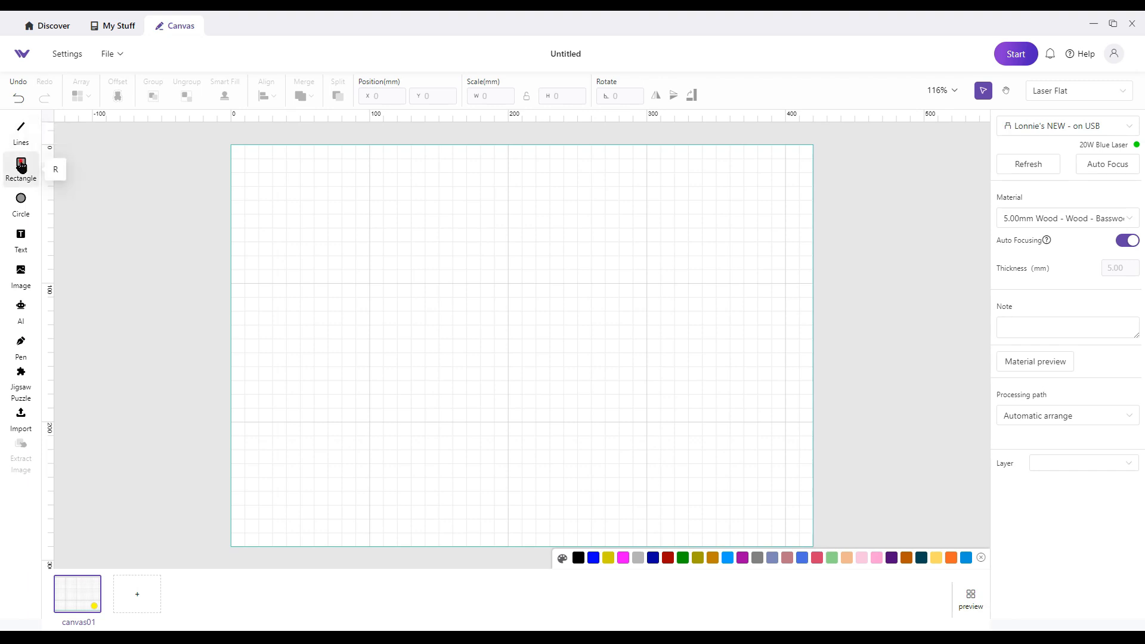
pyautogui.click(410, 227)
pyautogui.moveTo(409, 227); pyautogui.dragTo(508, 316)
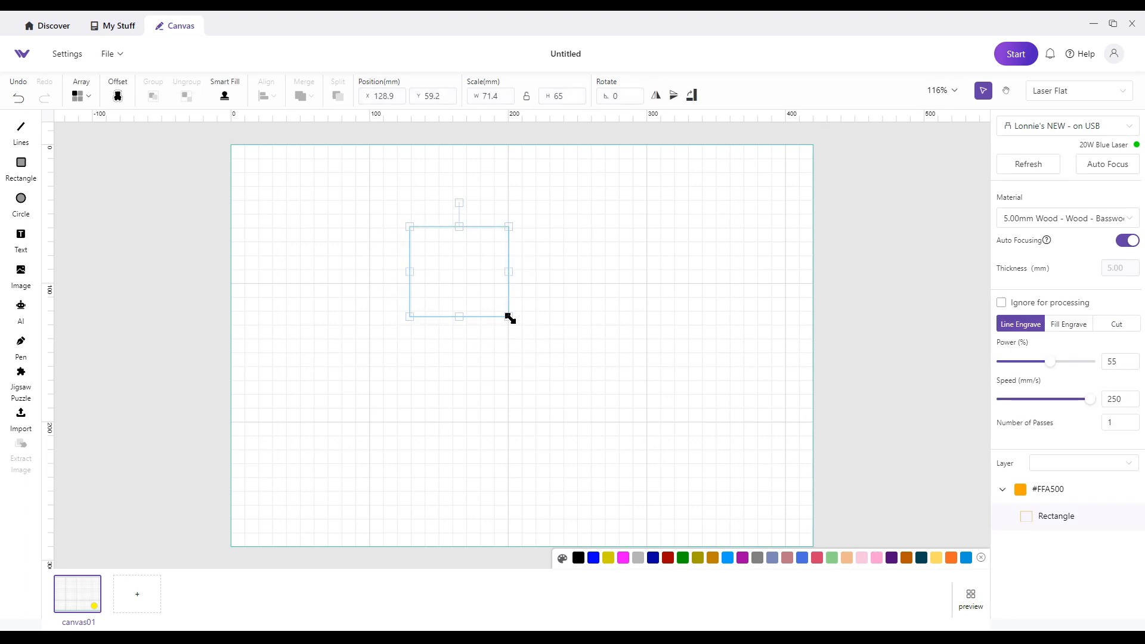
pyautogui.moveTo(510, 318); pyautogui.dragTo(611, 412)
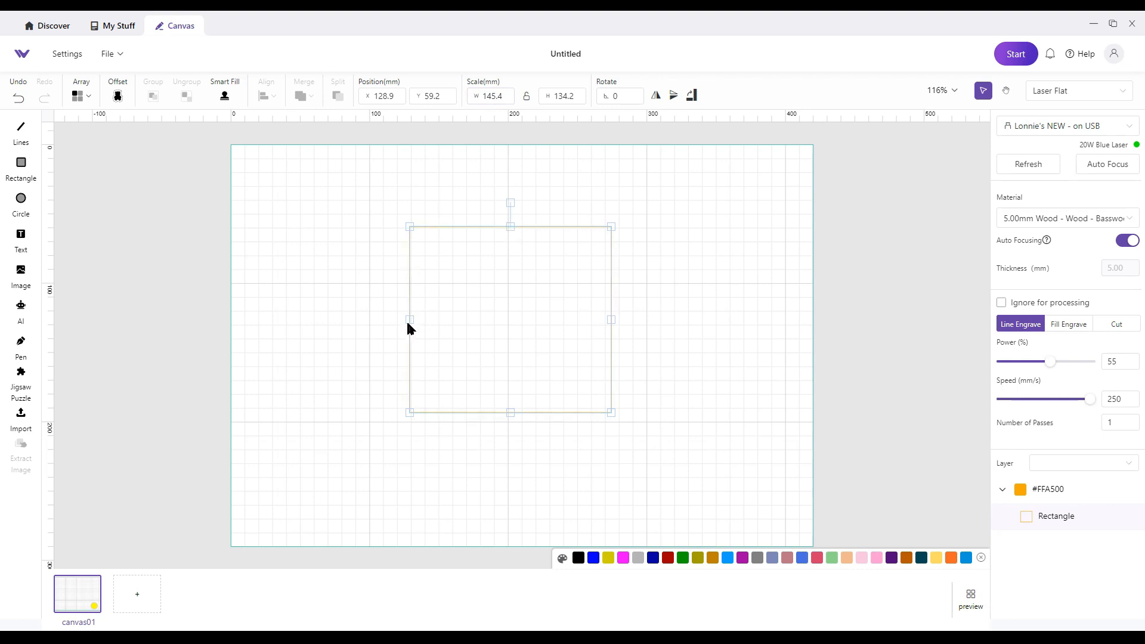
pyautogui.moveTo(409, 319); pyautogui.dragTo(247, 308)
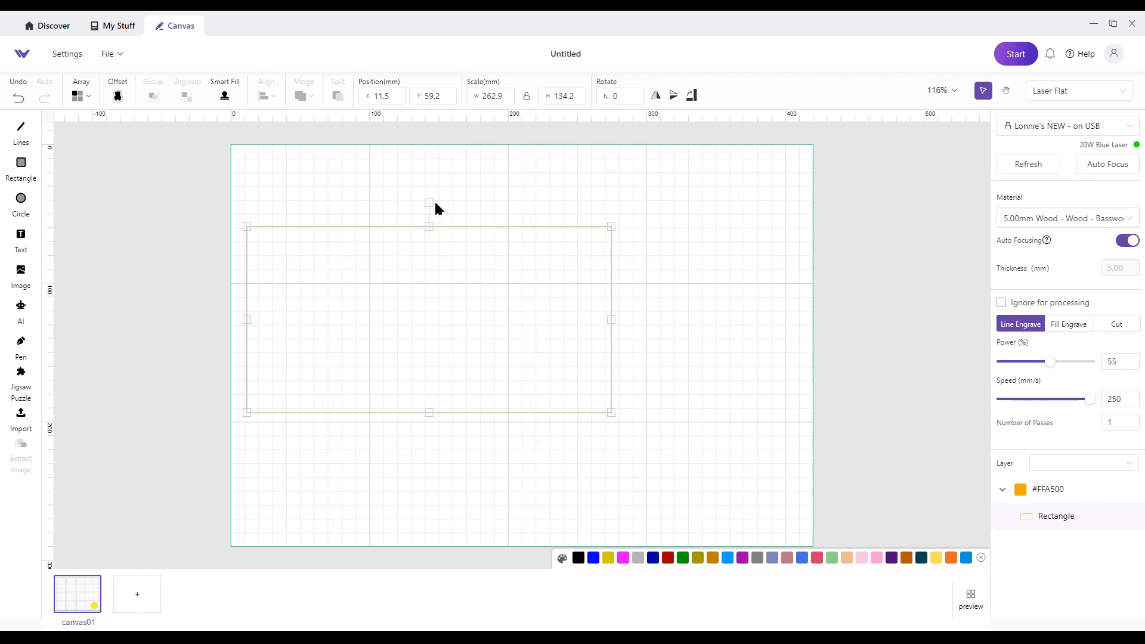
# Reposition the rectangle at a rotation of about 353° and X about 74 mm, and delete it.
pyautogui.moveTo(430, 203); pyautogui.dragTo(421, 252)
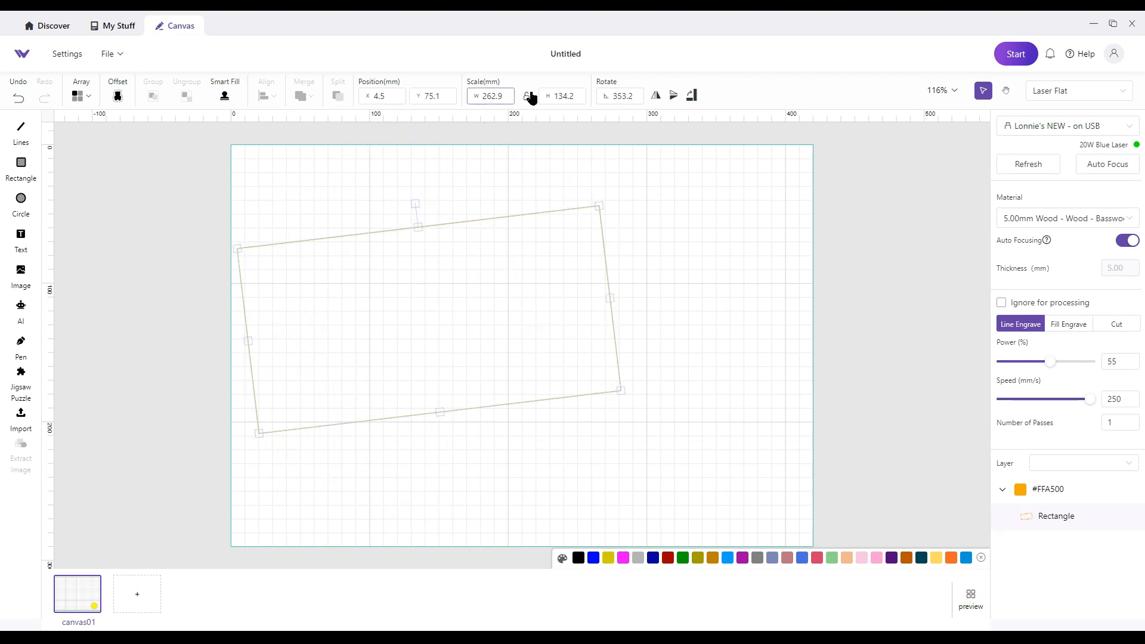
pyautogui.moveTo(481, 258); pyautogui.dragTo(577, 261)
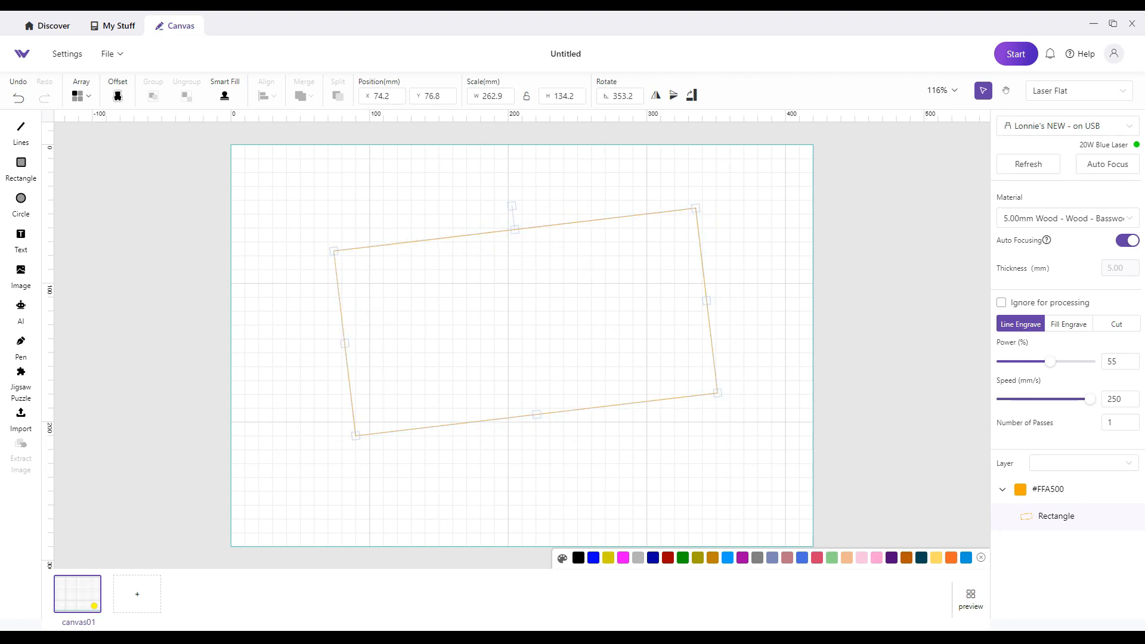
pyautogui.press('Delete')
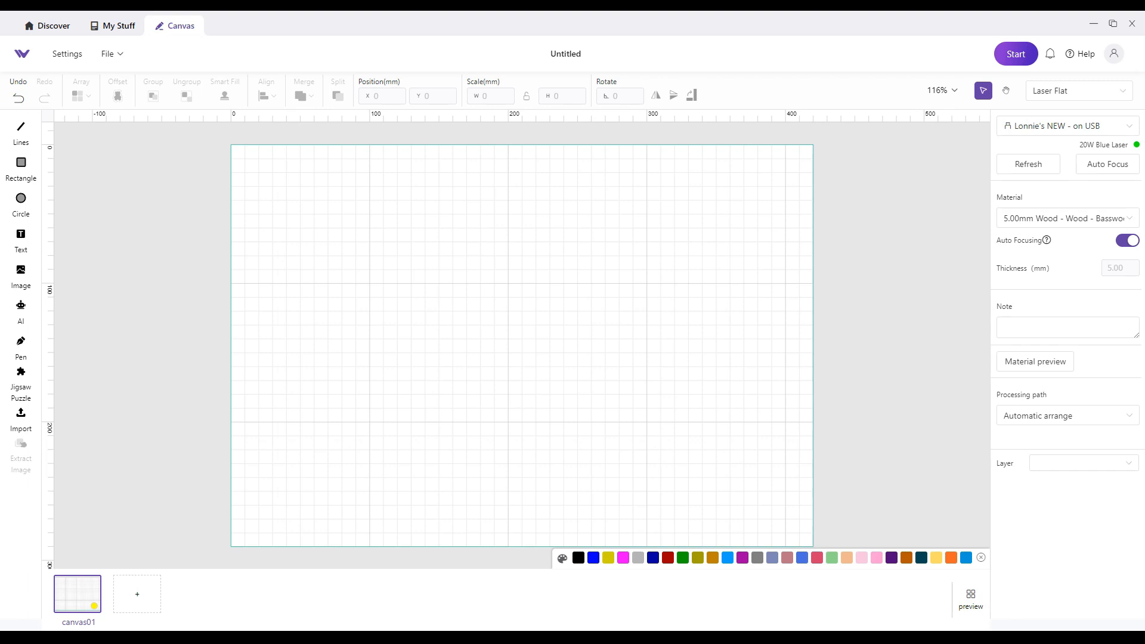
# Add a text object to the canvas and replace its default wording with "This is a test".
pyautogui.click(21, 236)
pyautogui.click(379, 290)
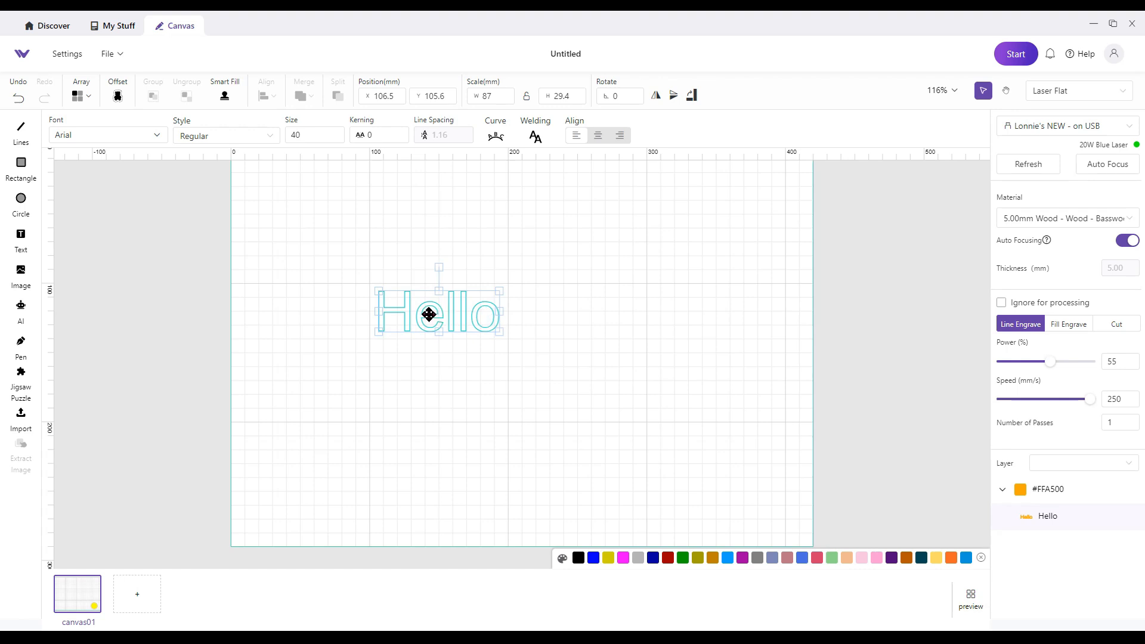
pyautogui.doubleClick(410, 311)
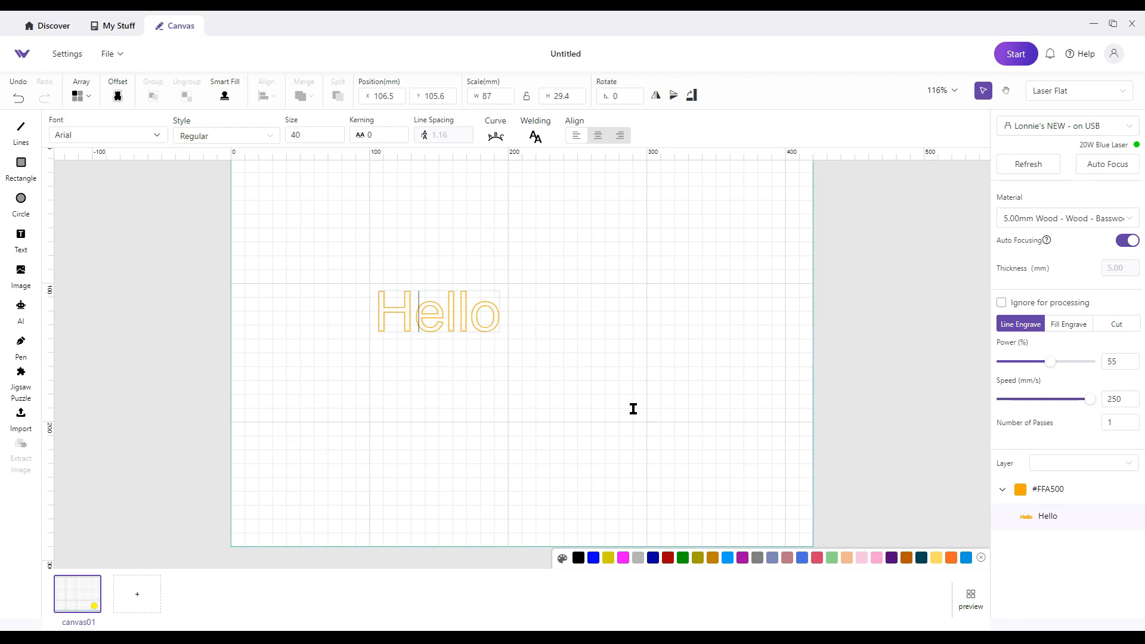
pyautogui.press('BackSpace')
pyautogui.write('This is')
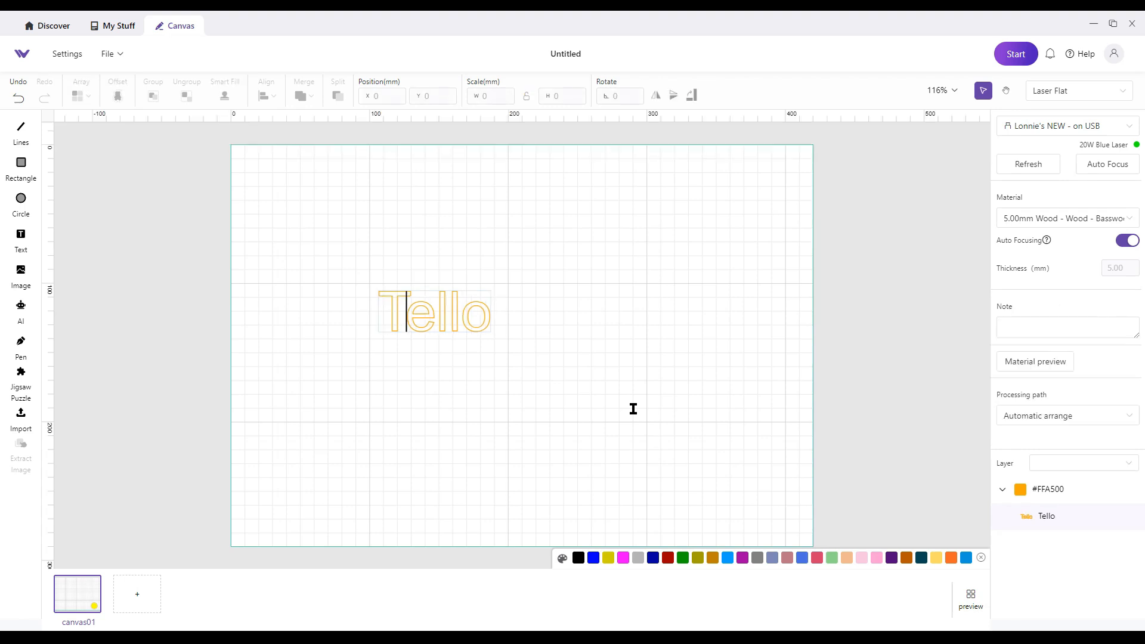
pyautogui.write(' a te')
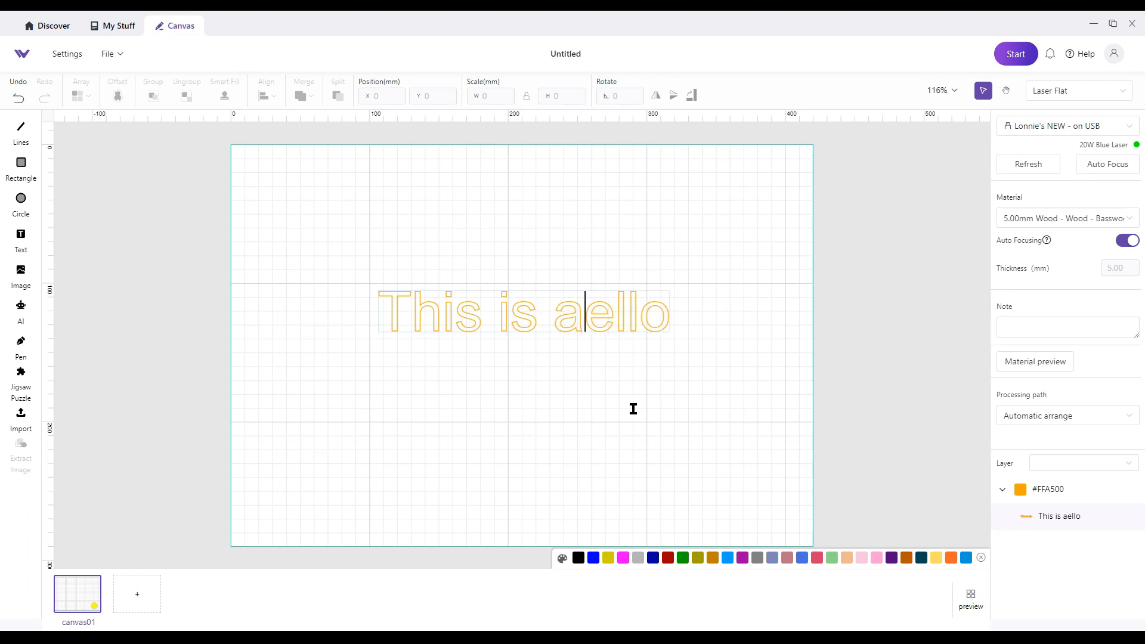
pyautogui.write('s')
pyautogui.press('Delete')
pyautogui.press('Delete')
pyautogui.press('Delete')
pyautogui.press('Delete')
pyautogui.write('test')
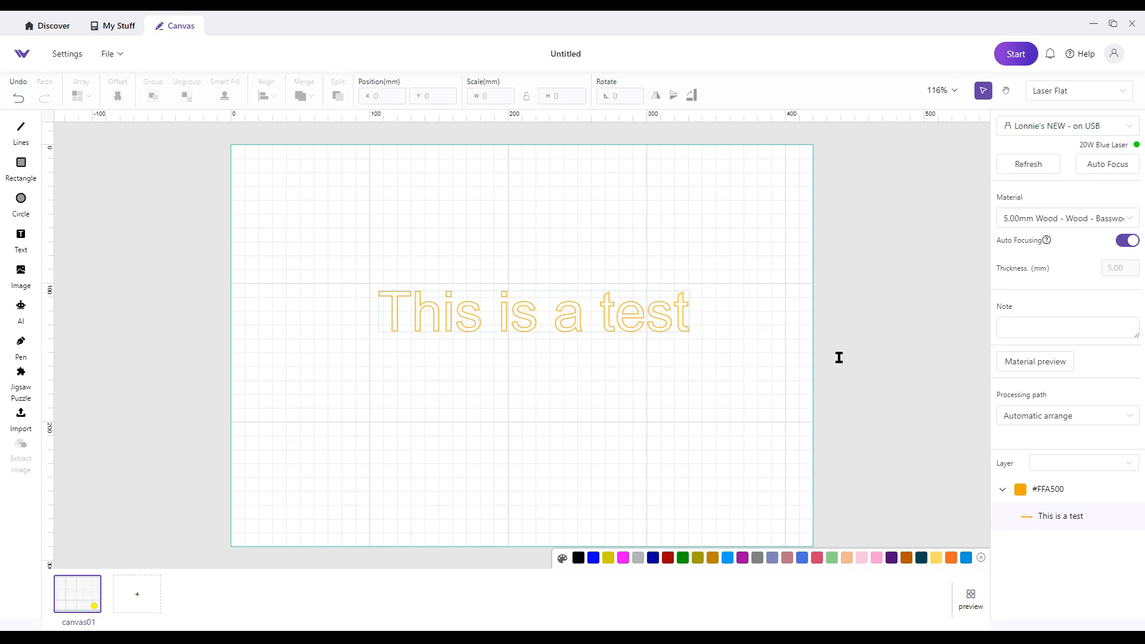
pyautogui.click(759, 363)
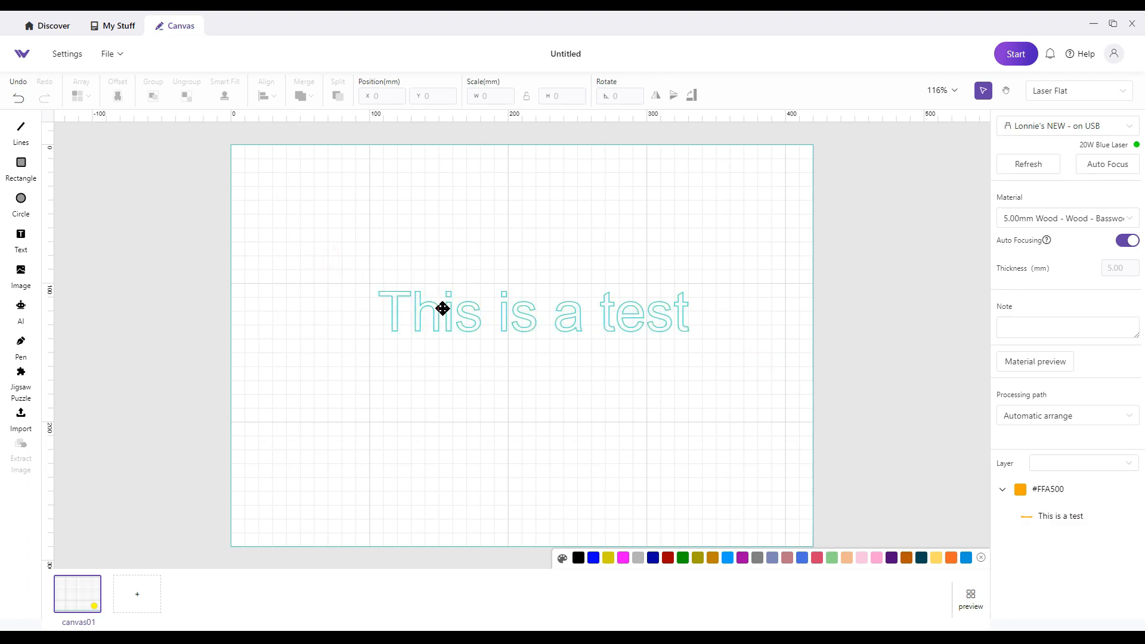
# Set the "This is a test" text to Fill Engrave and change its font to the WeCreat font Rozha One.
pyautogui.click(517, 312)
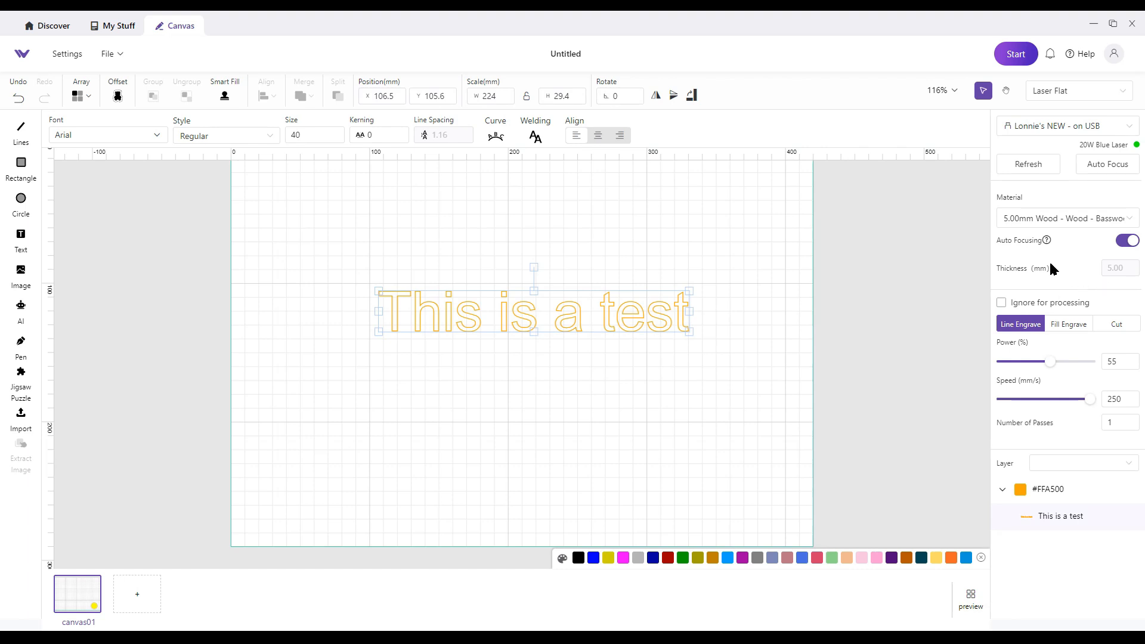
pyautogui.click(1073, 325)
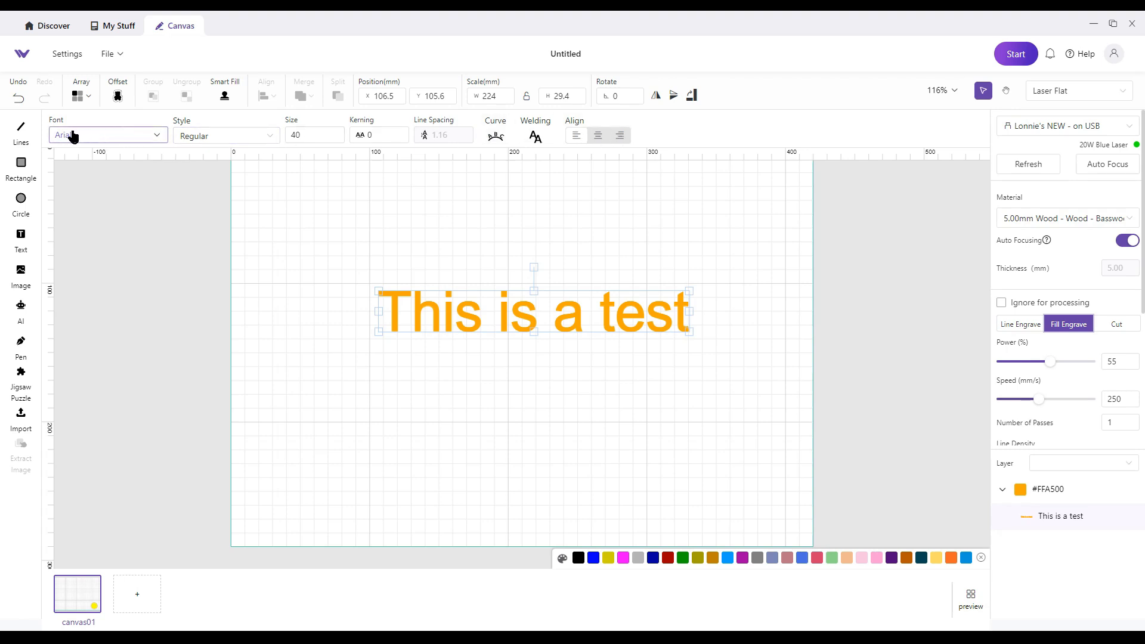
pyautogui.click(157, 137)
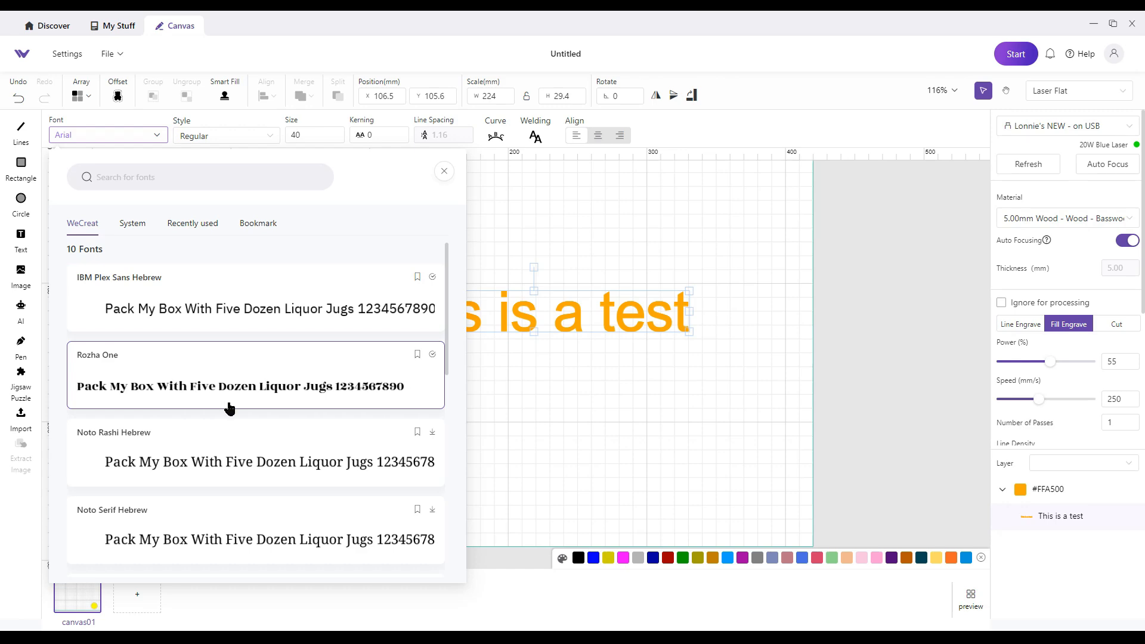
pyautogui.scroll(-3, 228, 406)
pyautogui.scroll(1, 229, 407)
pyautogui.scroll(2, 228, 404)
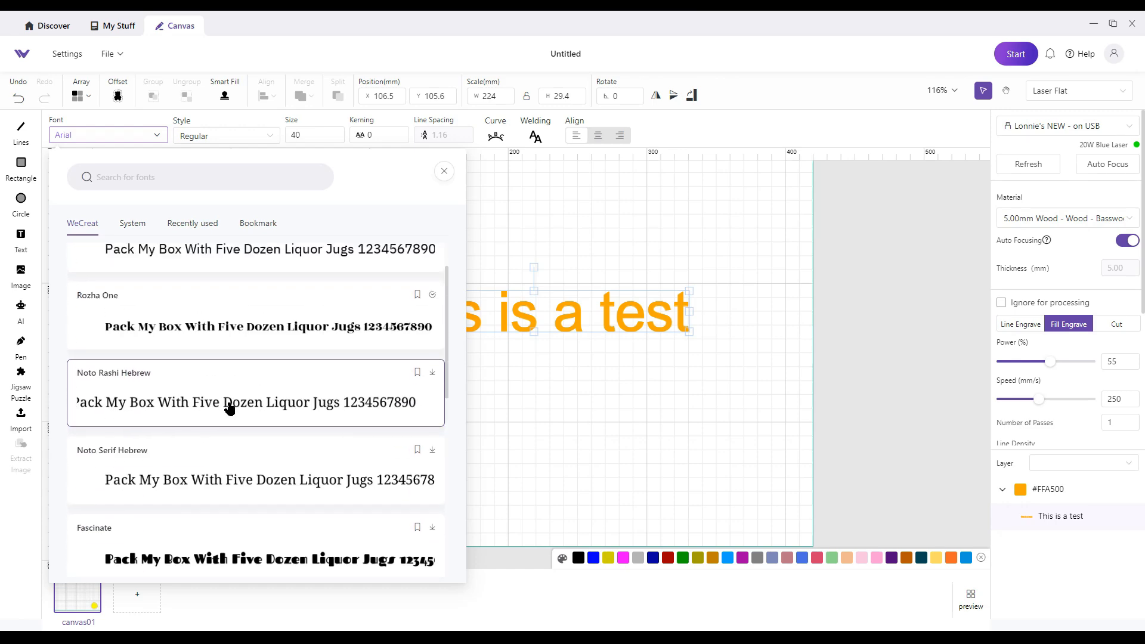
pyautogui.click(220, 333)
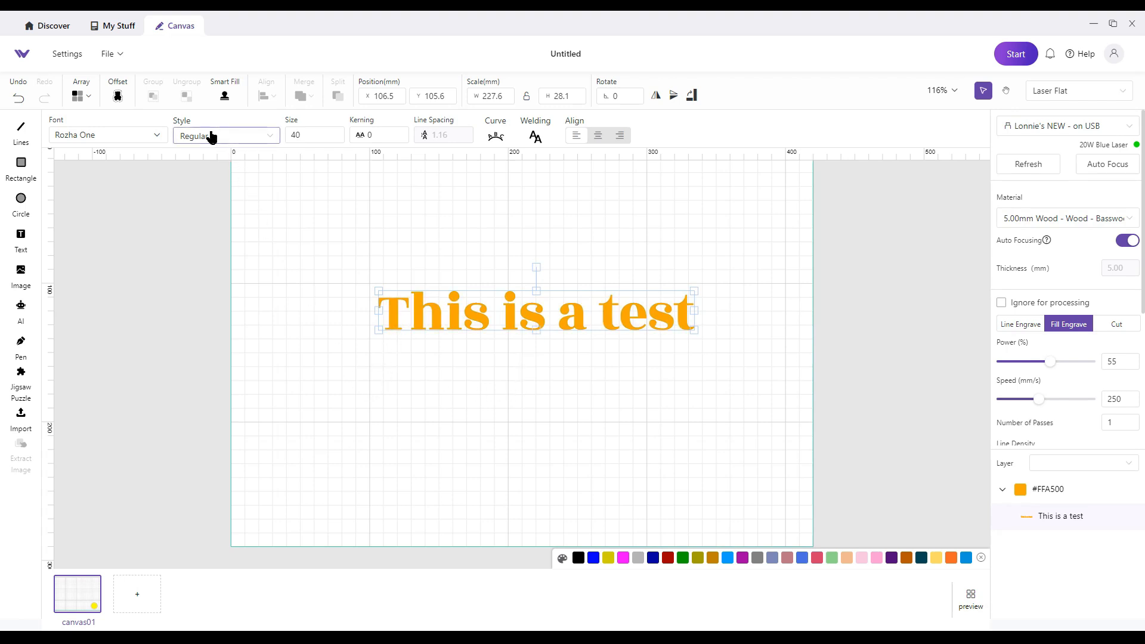
# Change the text's font to the system font Minnie and move the text to about X 24, Y 118 mm.
pyautogui.click(158, 136)
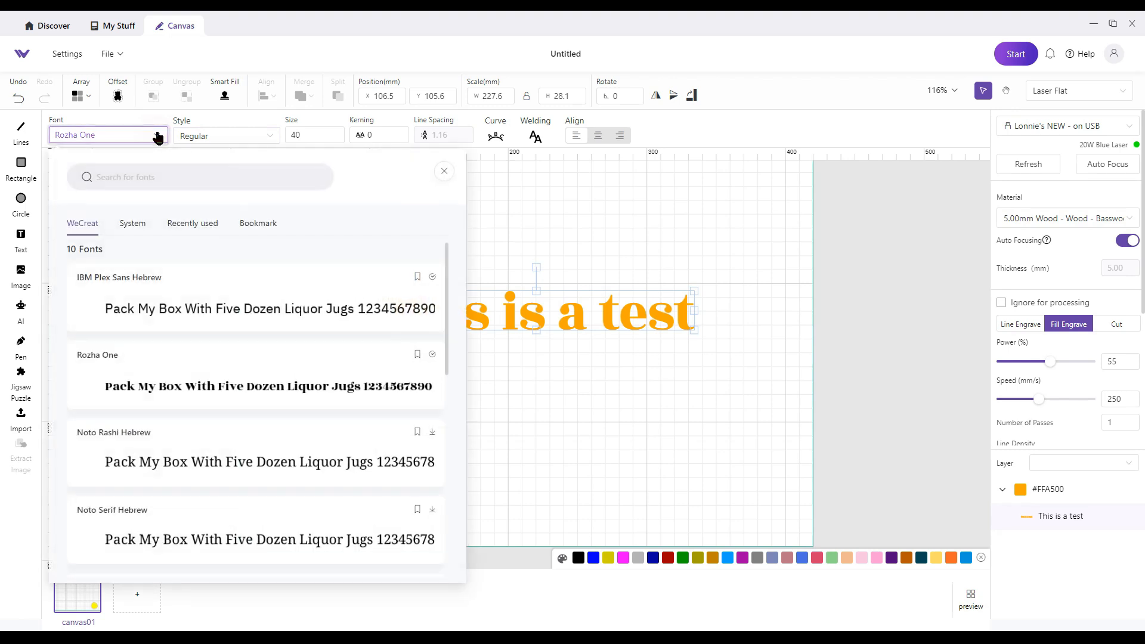
pyautogui.click(127, 227)
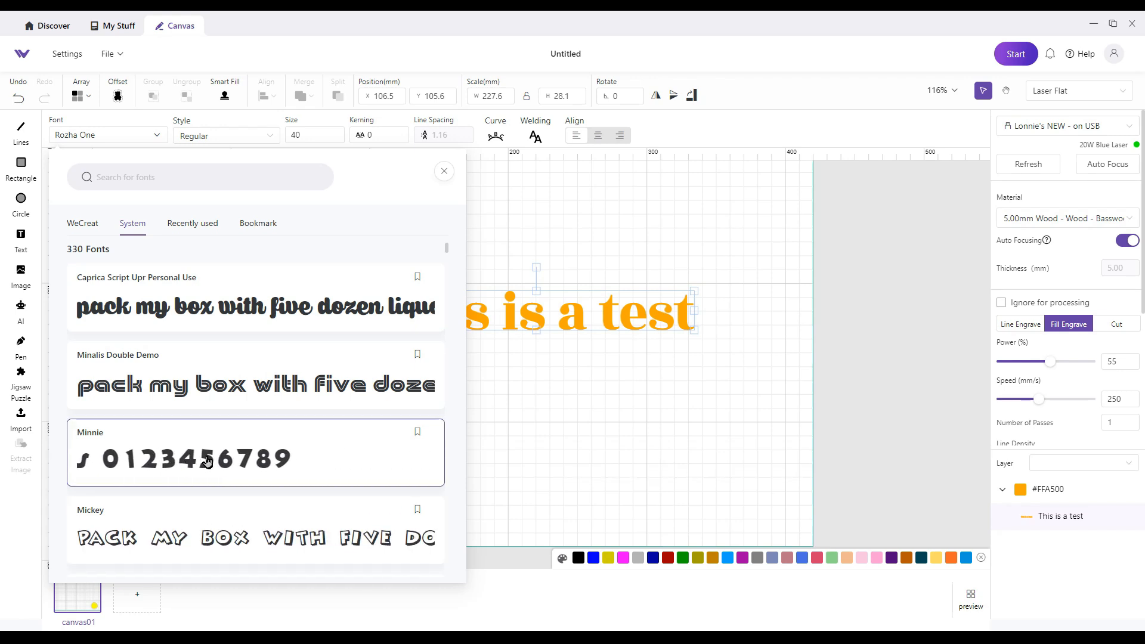
pyautogui.click(128, 461)
pyautogui.moveTo(463, 323); pyautogui.dragTo(350, 334)
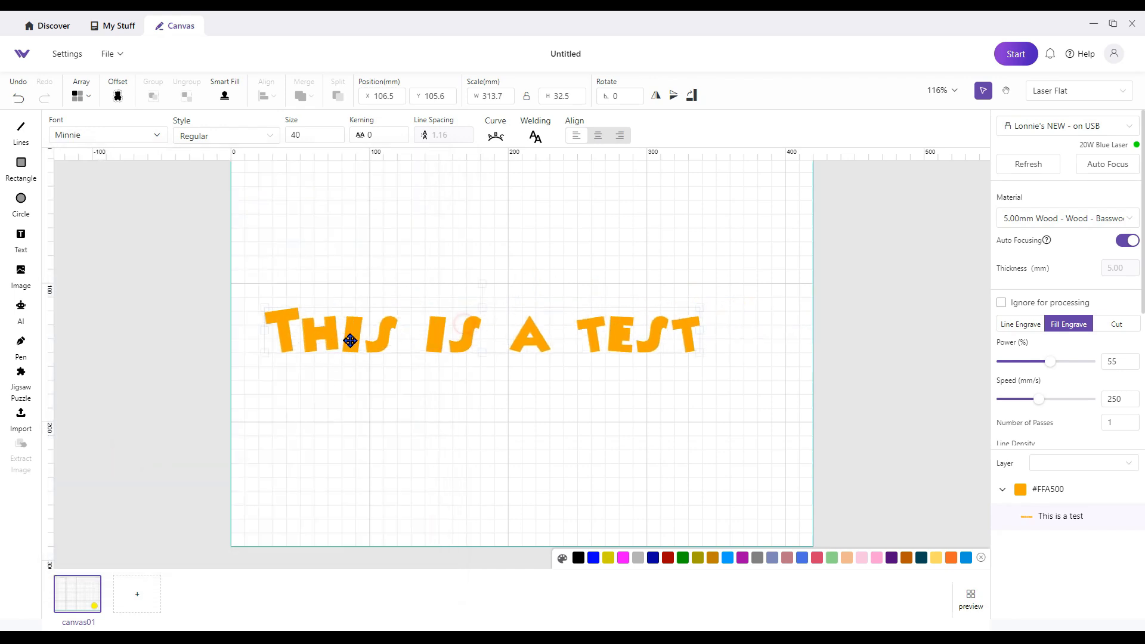
pyautogui.click(406, 409)
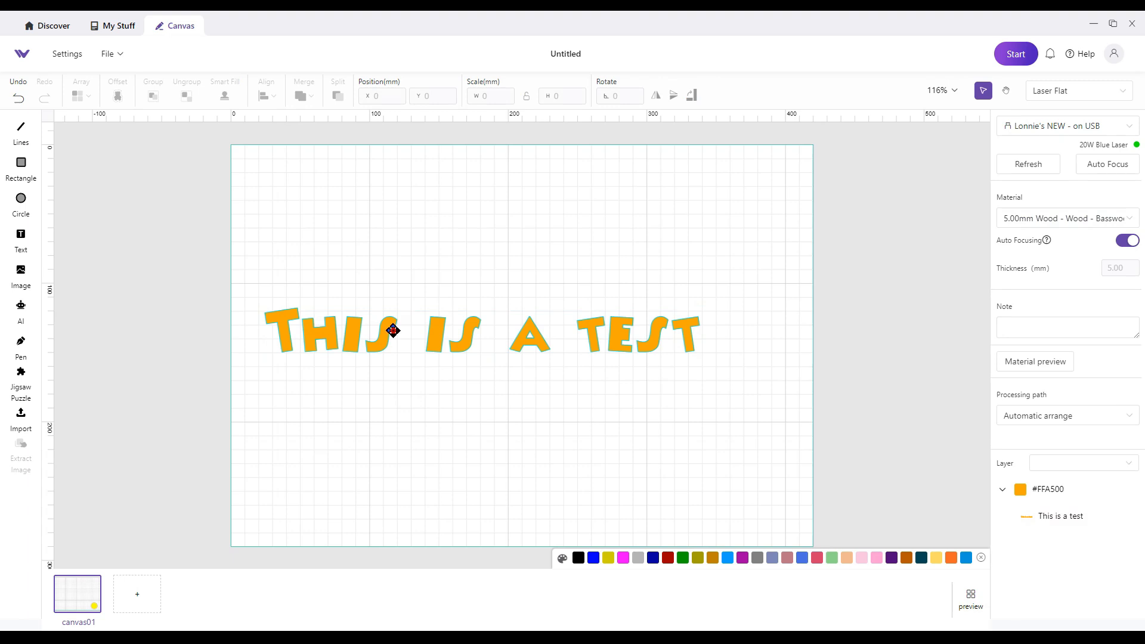
# Change the font of the "This is a test" text to Algerian from the recently used fonts.
pyautogui.click(392, 329)
pyautogui.click(153, 137)
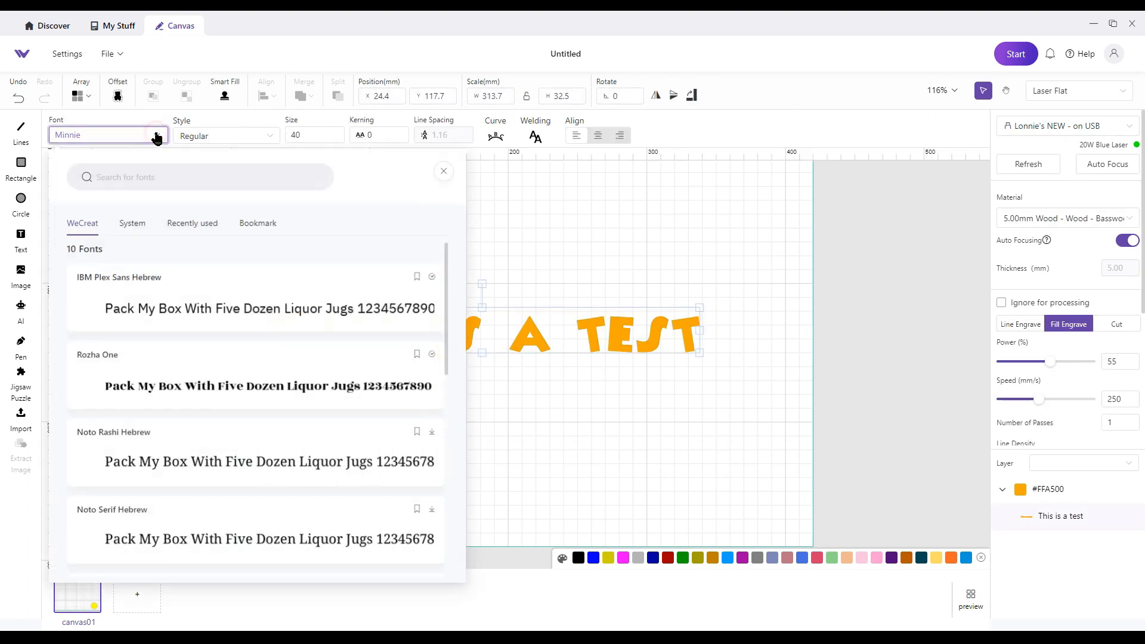
pyautogui.click(192, 226)
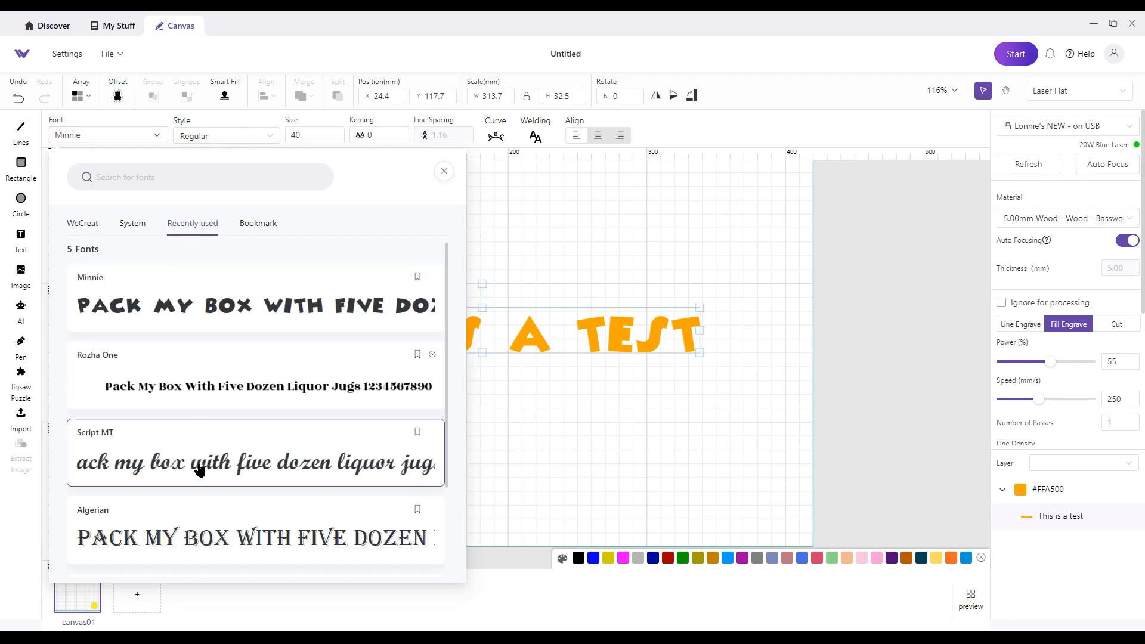
pyautogui.click(222, 530)
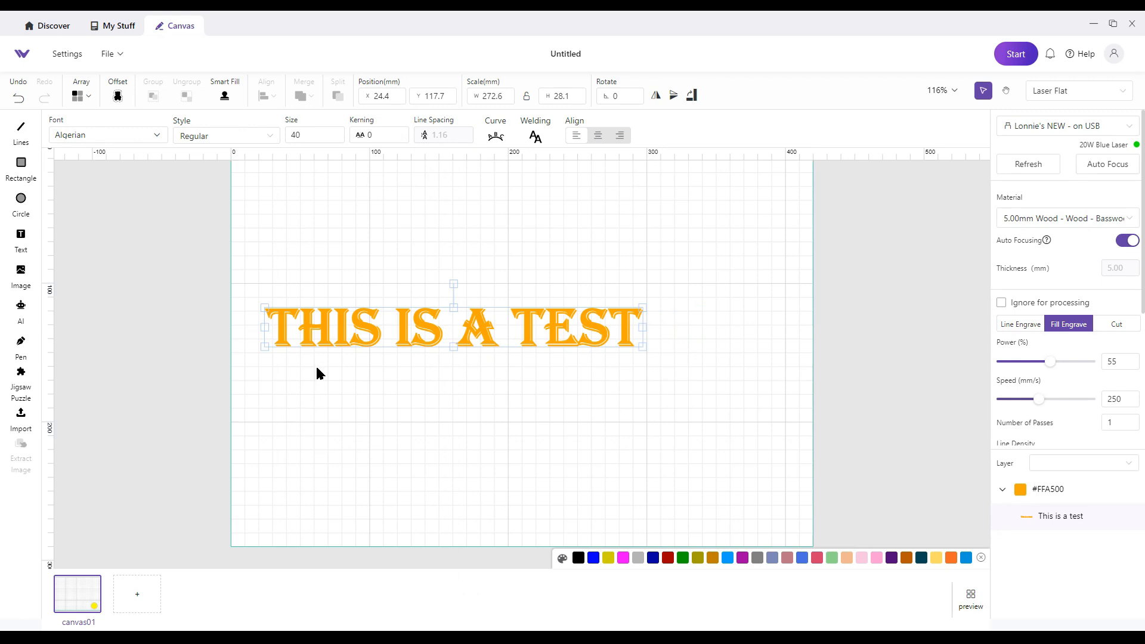
# Bookmark the Algerian font and display the list of bookmarked fonts.
pyautogui.click(156, 136)
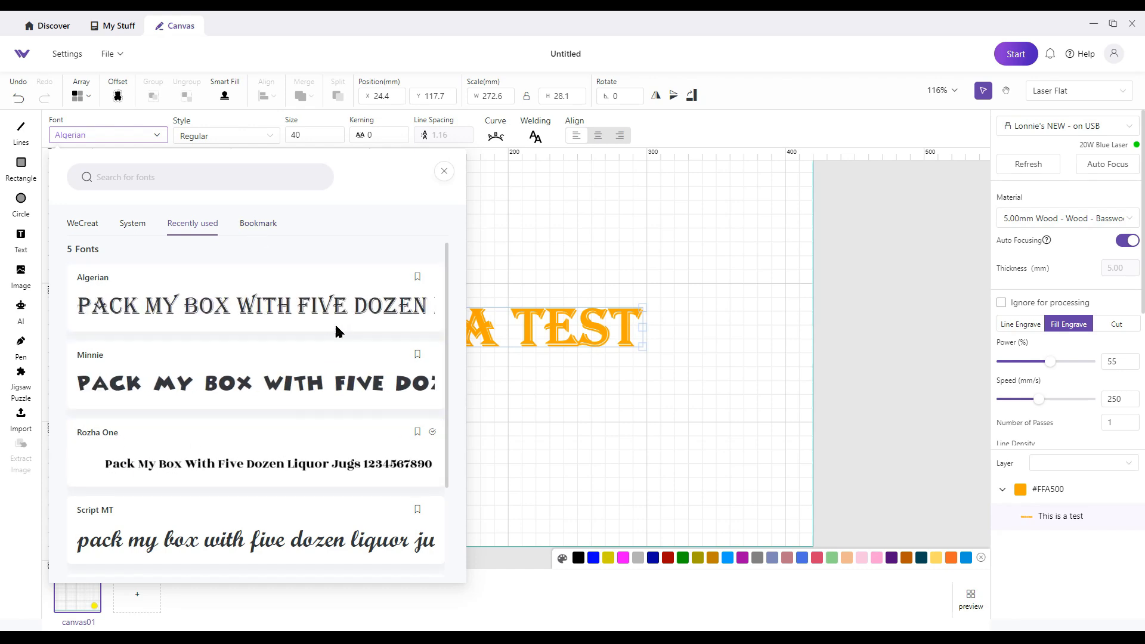
pyautogui.click(417, 277)
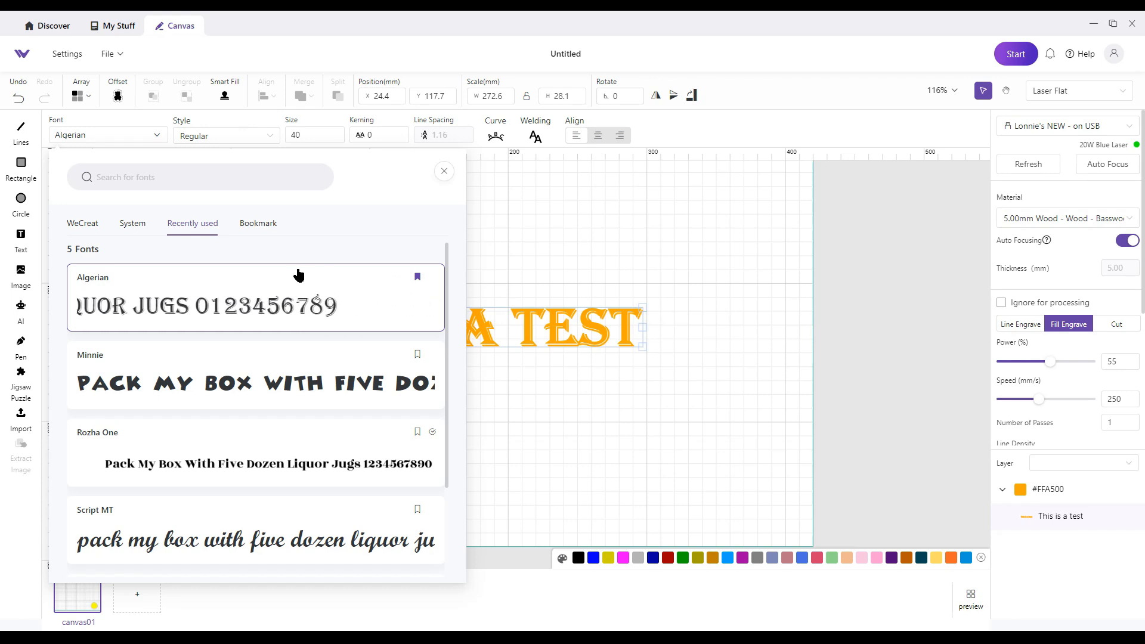
pyautogui.click(258, 225)
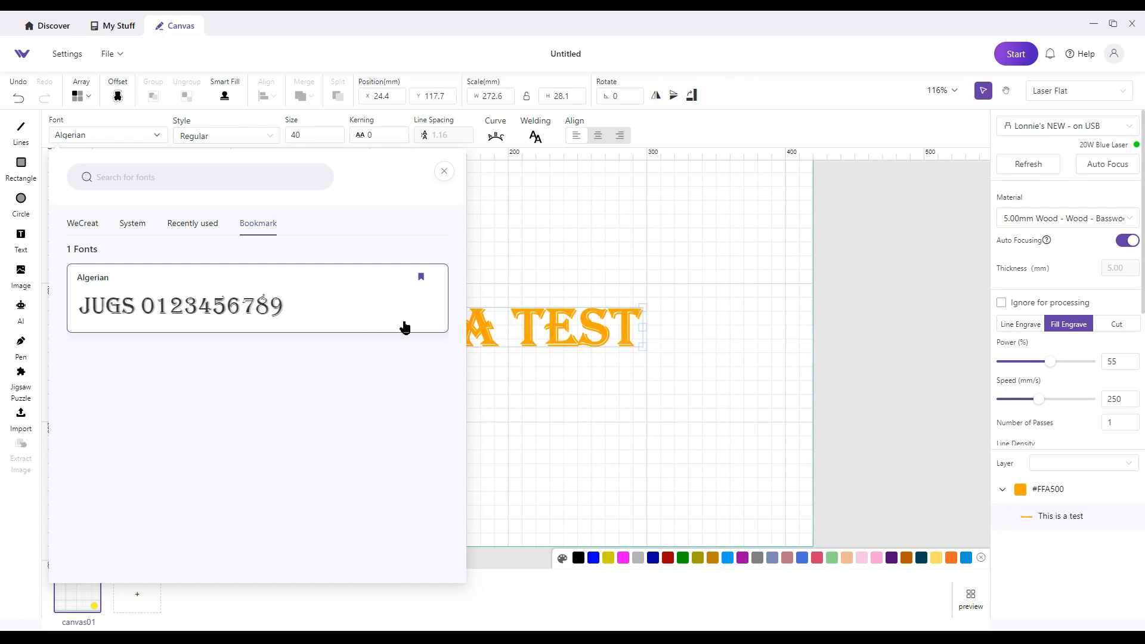
# Remove the bookmark from the Algerian font and search the system fonts for "script".
pyautogui.click(420, 277)
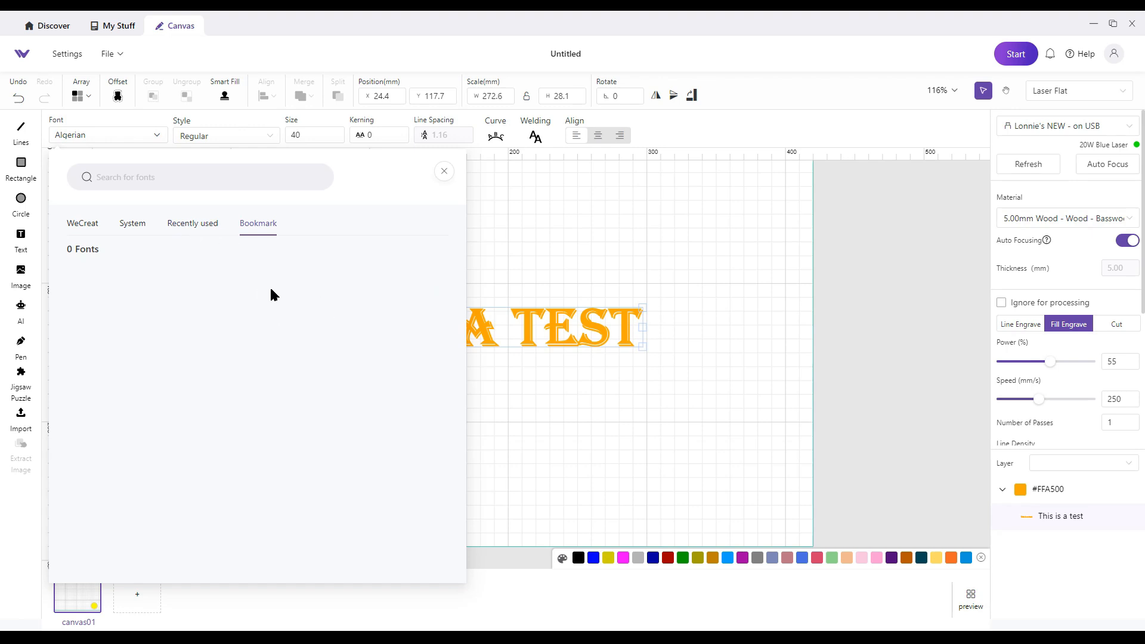
pyautogui.click(134, 223)
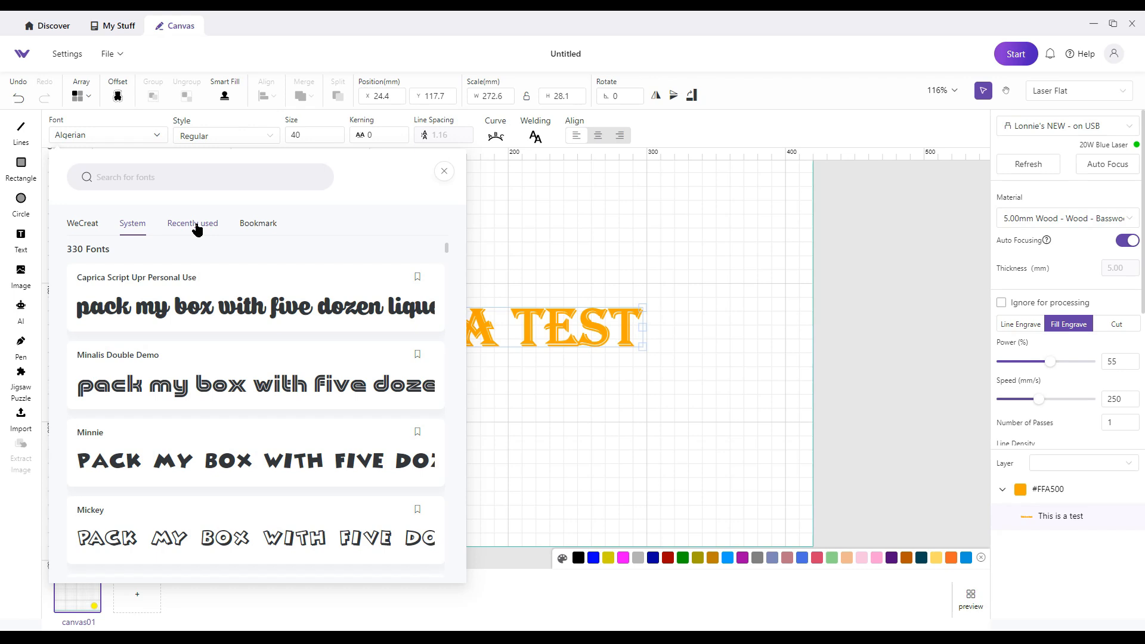
pyautogui.click(127, 177)
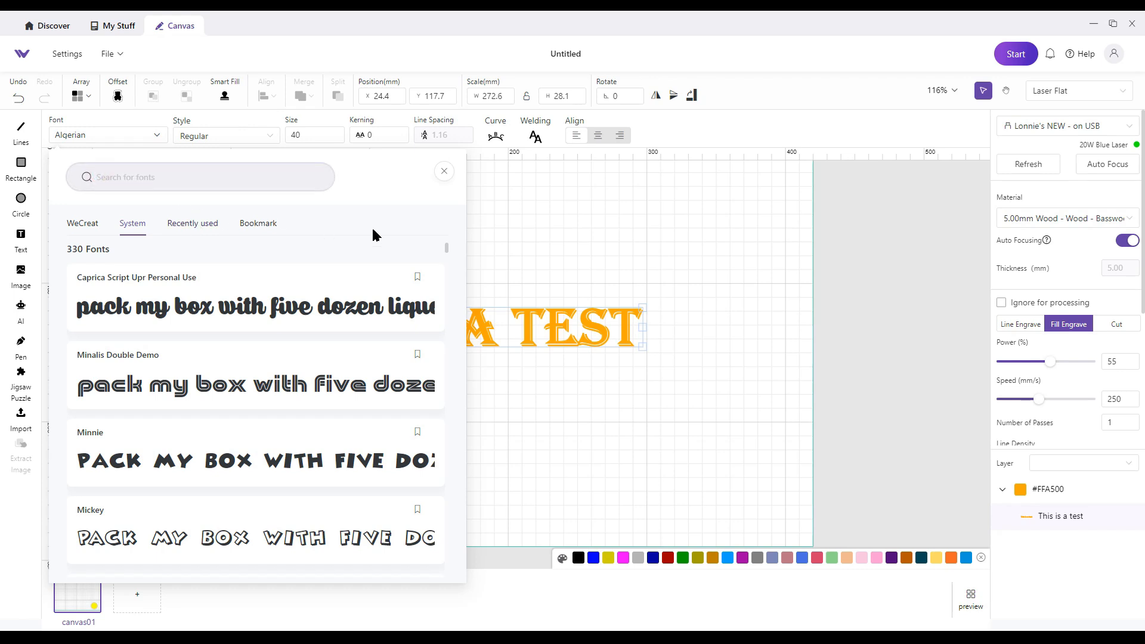
pyautogui.write('script')
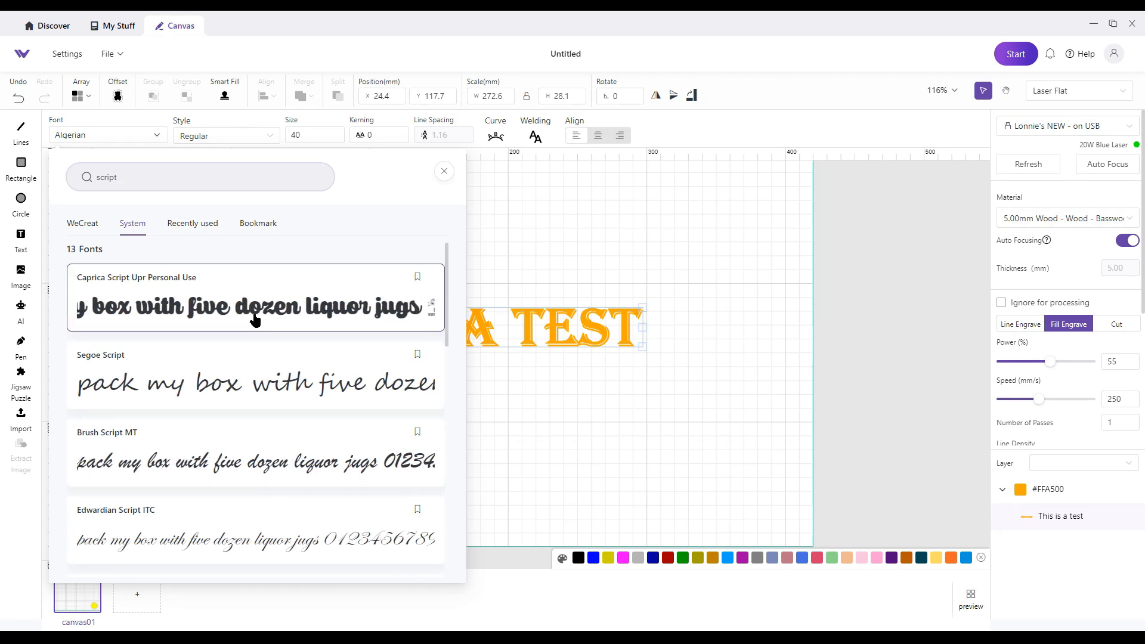
# Search the WeCreat fonts for "script" and close the font list without choosing a font.
pyautogui.click(86, 225)
pyautogui.click(105, 176)
pyautogui.write('sc')
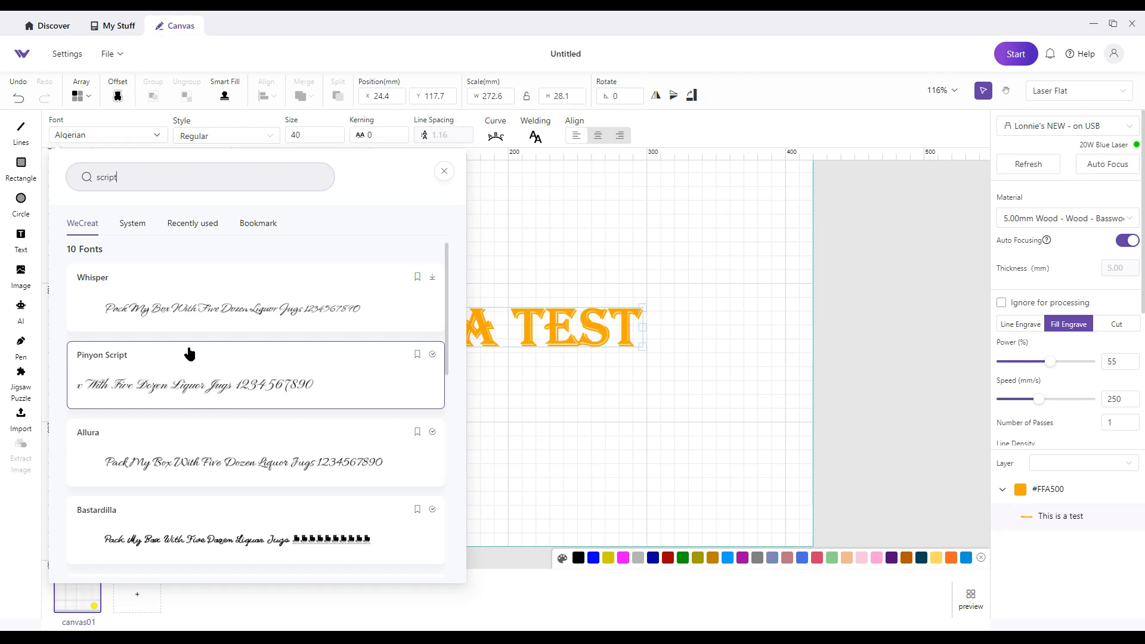
pyautogui.click(444, 171)
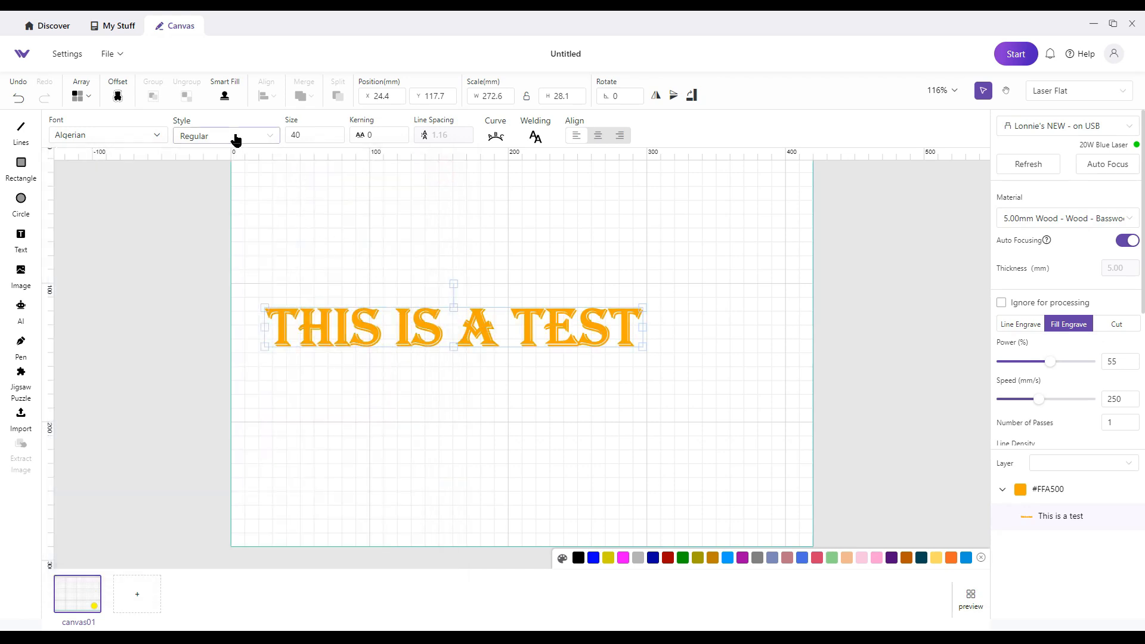
# Check the styles available for the Algerian font and set the text size to 30.
pyautogui.click(271, 136)
pyautogui.click(271, 136)
pyautogui.click(271, 137)
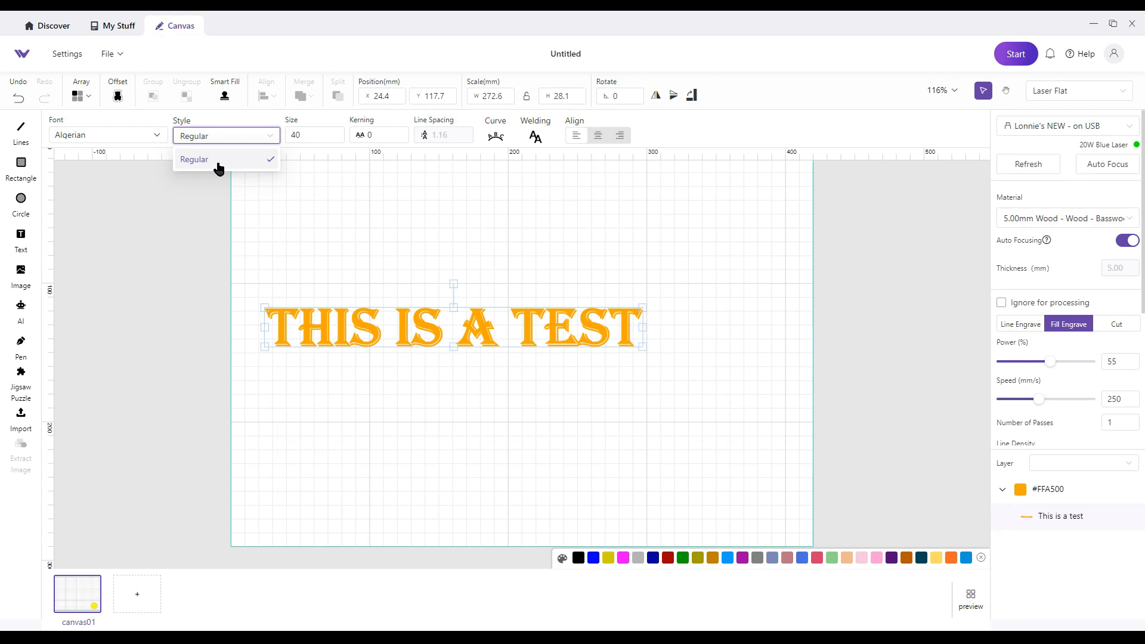
pyautogui.click(312, 129)
pyautogui.doubleClick(312, 129)
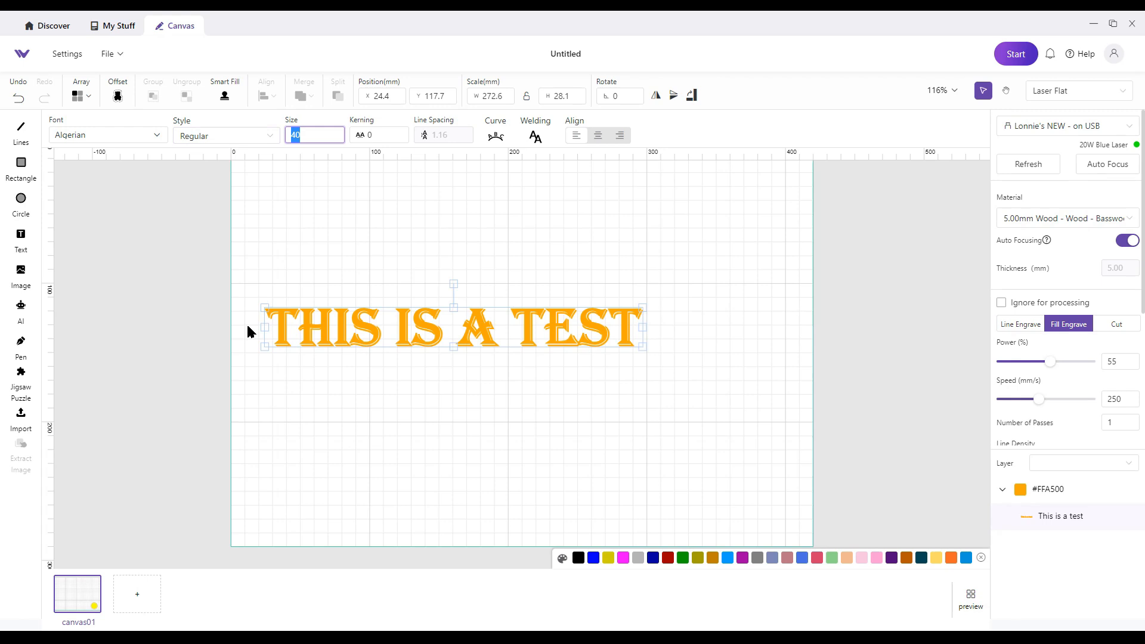
pyautogui.write('30')
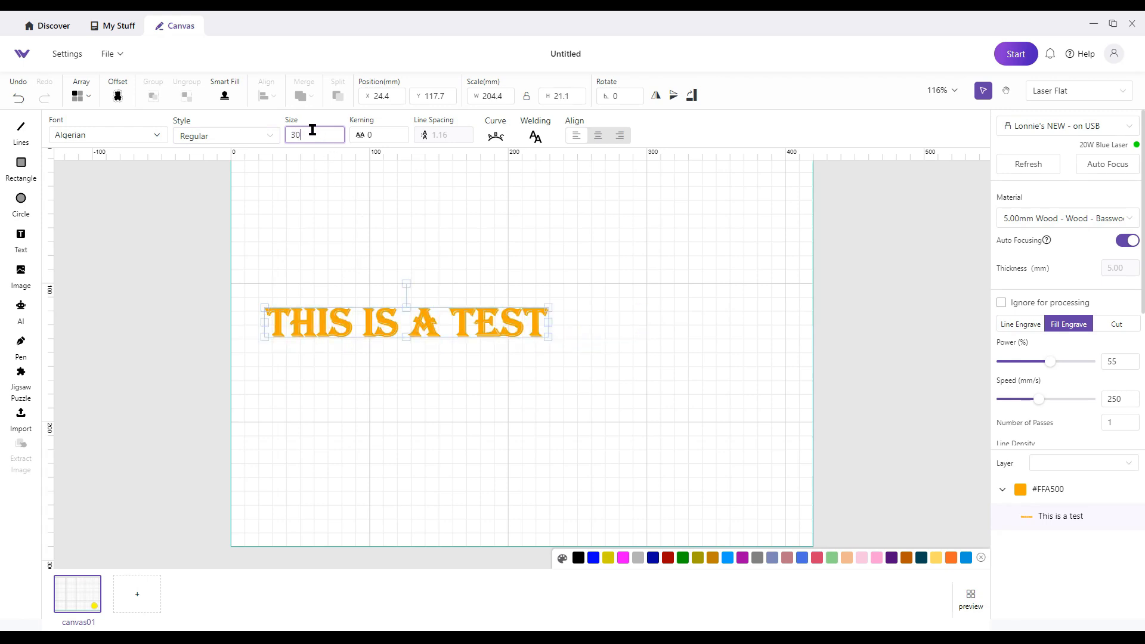
# Try kerning values of 5, 7 and 10 on the text, and reset its kerning to 0.
pyautogui.click(375, 131)
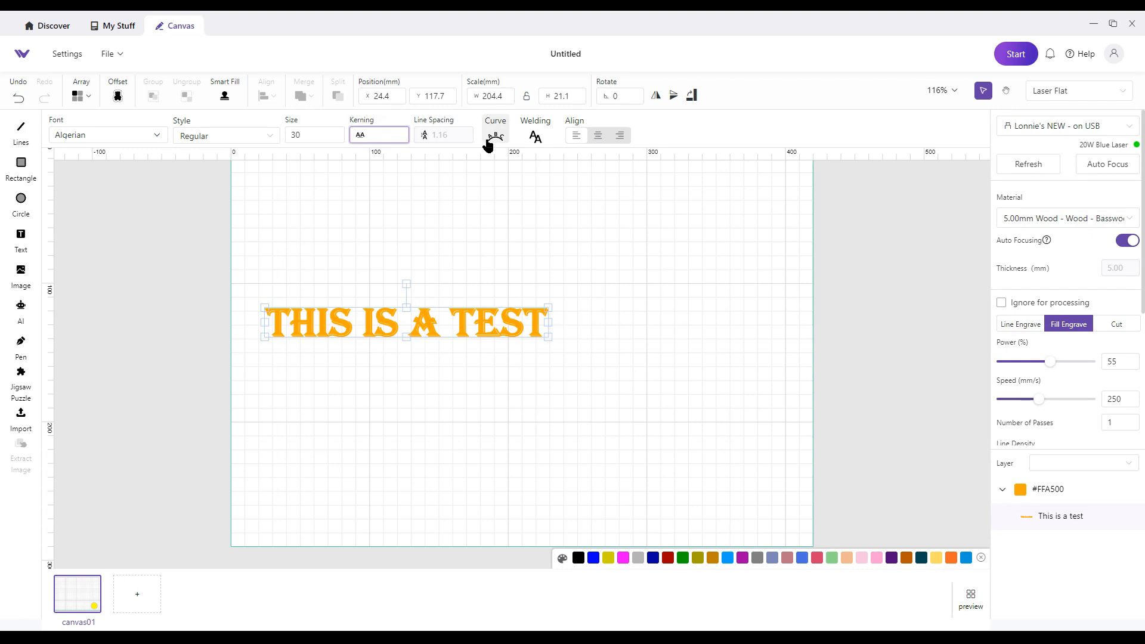
pyautogui.write('5')
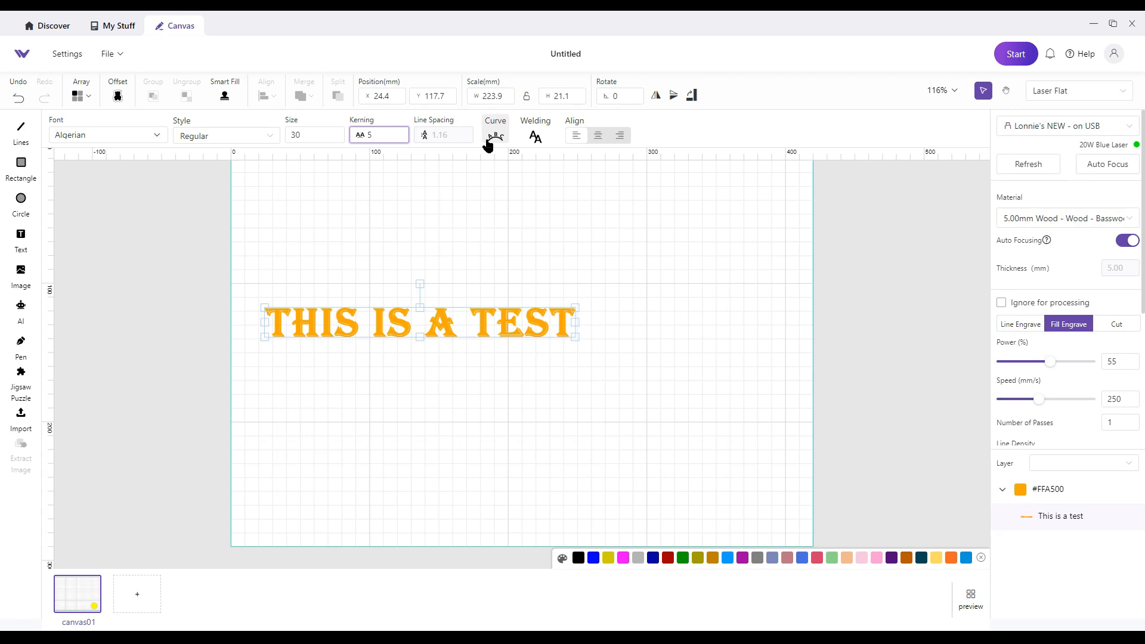
pyautogui.press('BackSpace')
pyautogui.write('0')
pyautogui.press('BackSpace')
pyautogui.write('7')
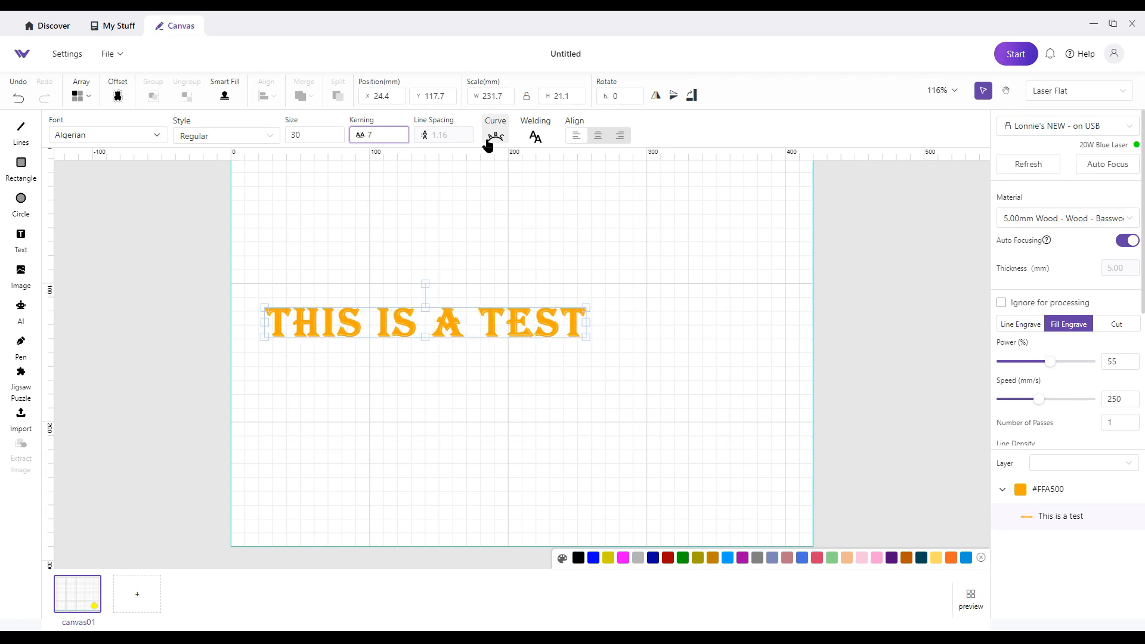
pyautogui.press('BackSpace')
pyautogui.write('0')
pyautogui.press('BackSpace')
pyautogui.write('10')
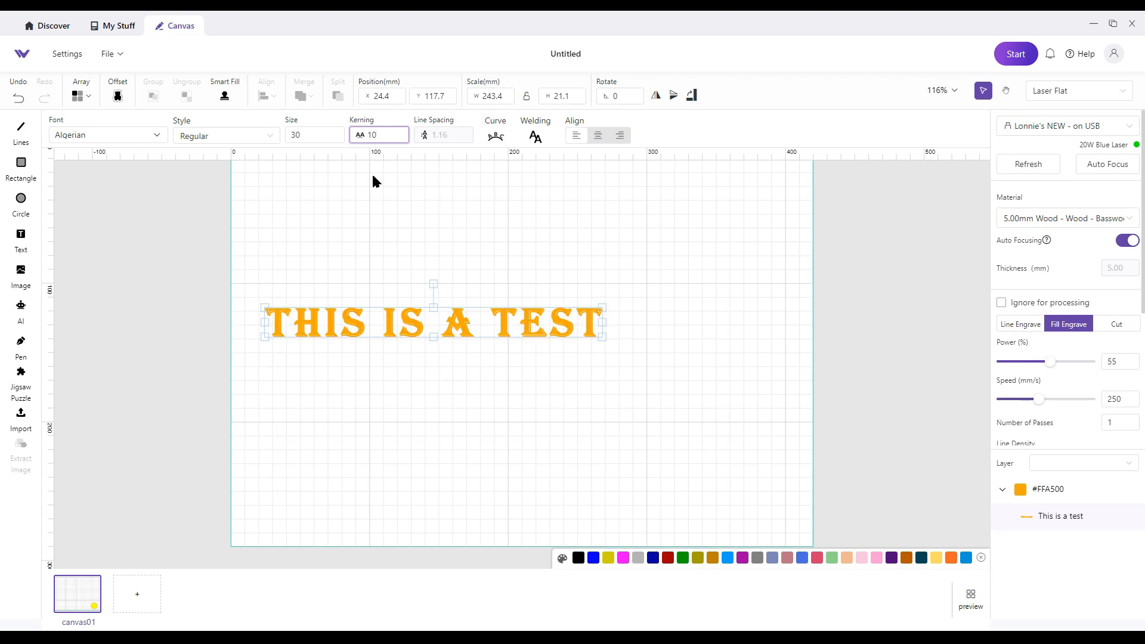
pyautogui.doubleClick(378, 135)
pyautogui.write('0')
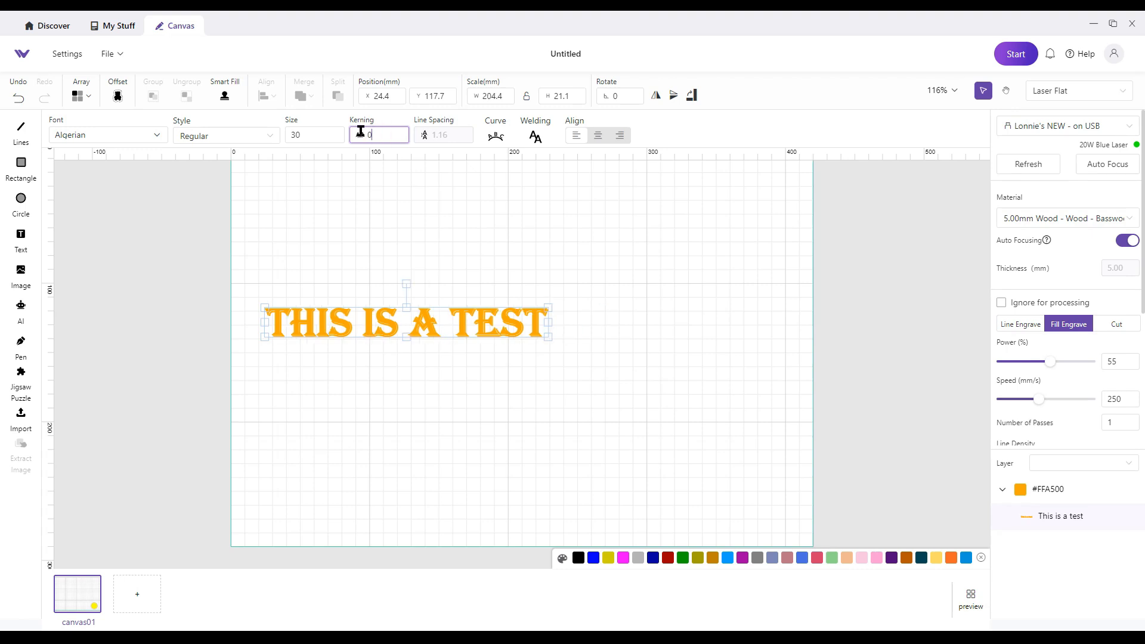
# Insert a line break before the word "test" and reselect the two-line text object.
pyautogui.click(460, 139)
pyautogui.doubleClick(455, 322)
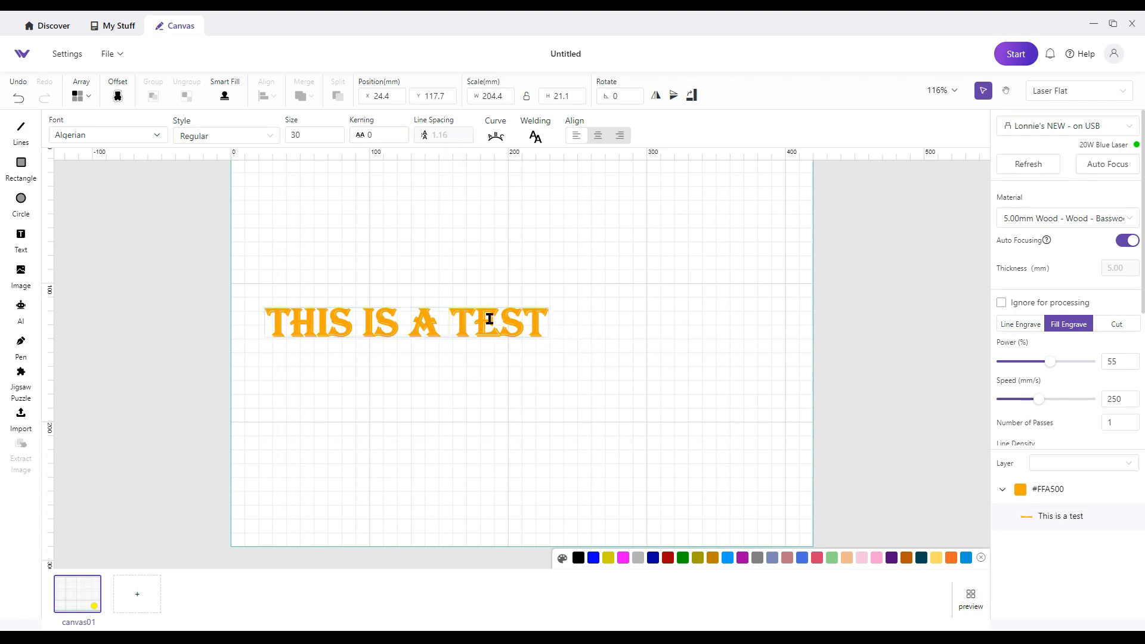
pyautogui.press('Return')
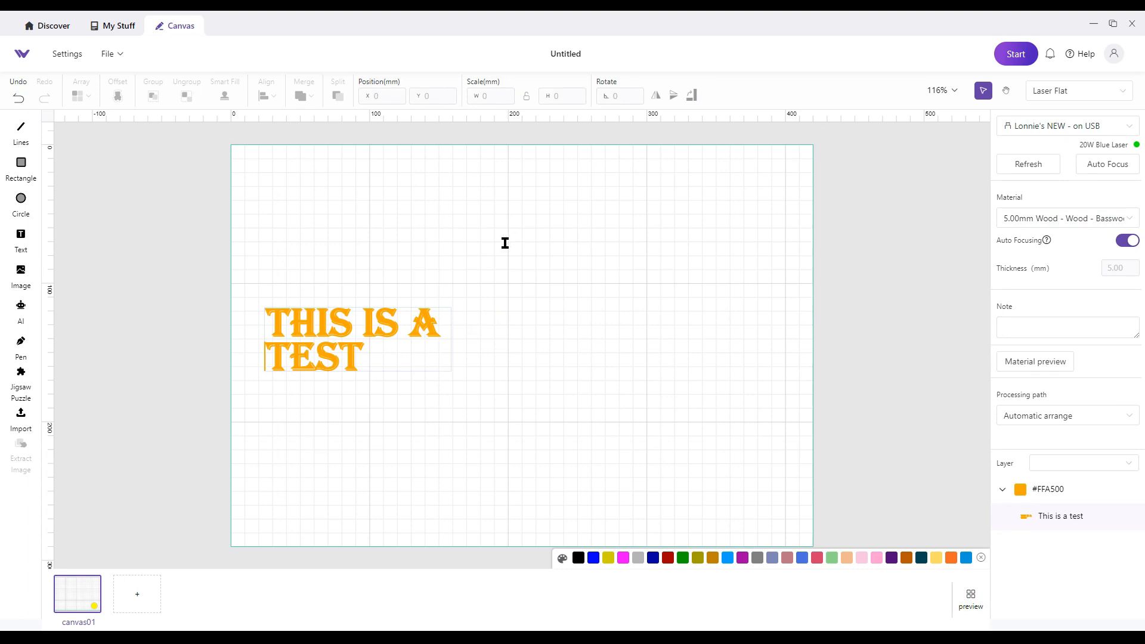
pyautogui.click(530, 285)
pyautogui.click(407, 325)
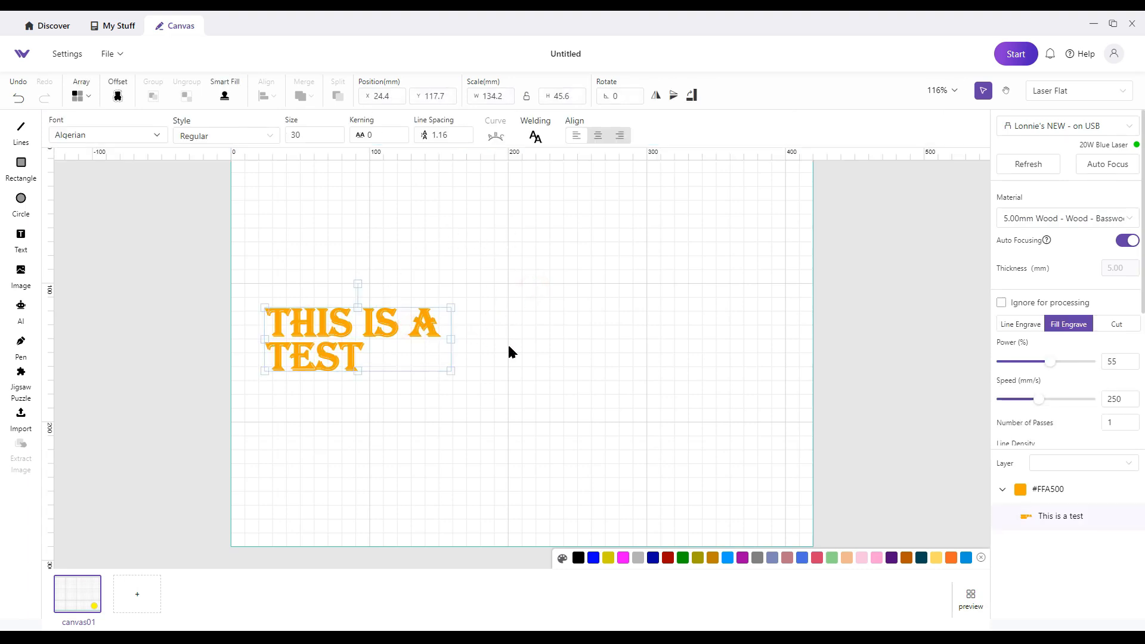
# Set the line spacing of the two-line text to 3.
pyautogui.click(449, 133)
pyautogui.moveTo(450, 132); pyautogui.dragTo(431, 134)
pyautogui.write('3')
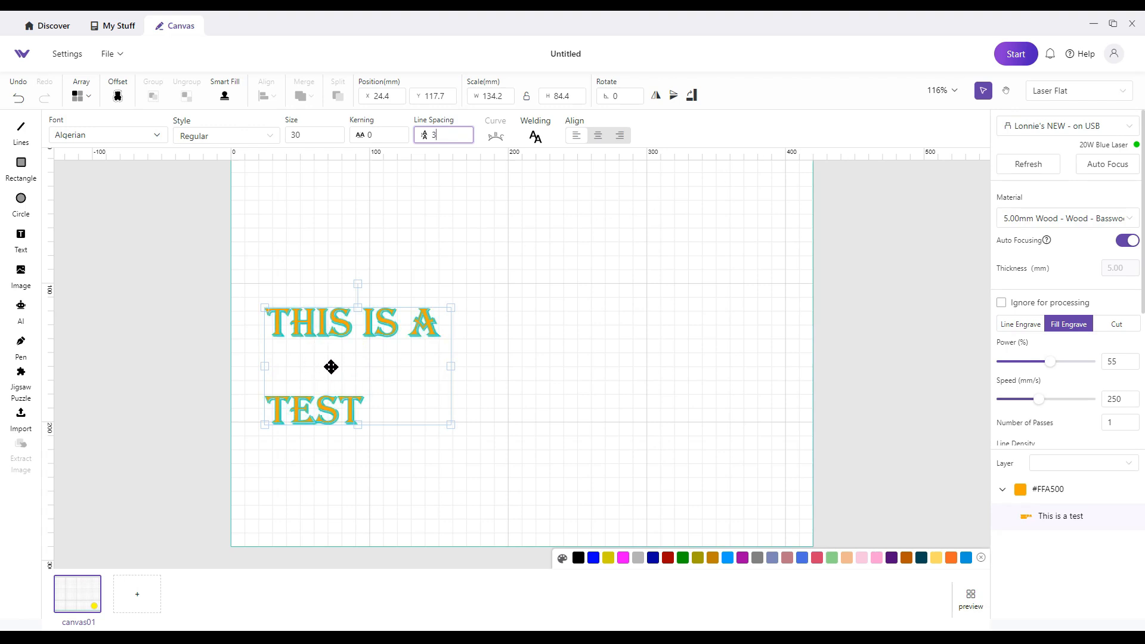
pyautogui.click(548, 353)
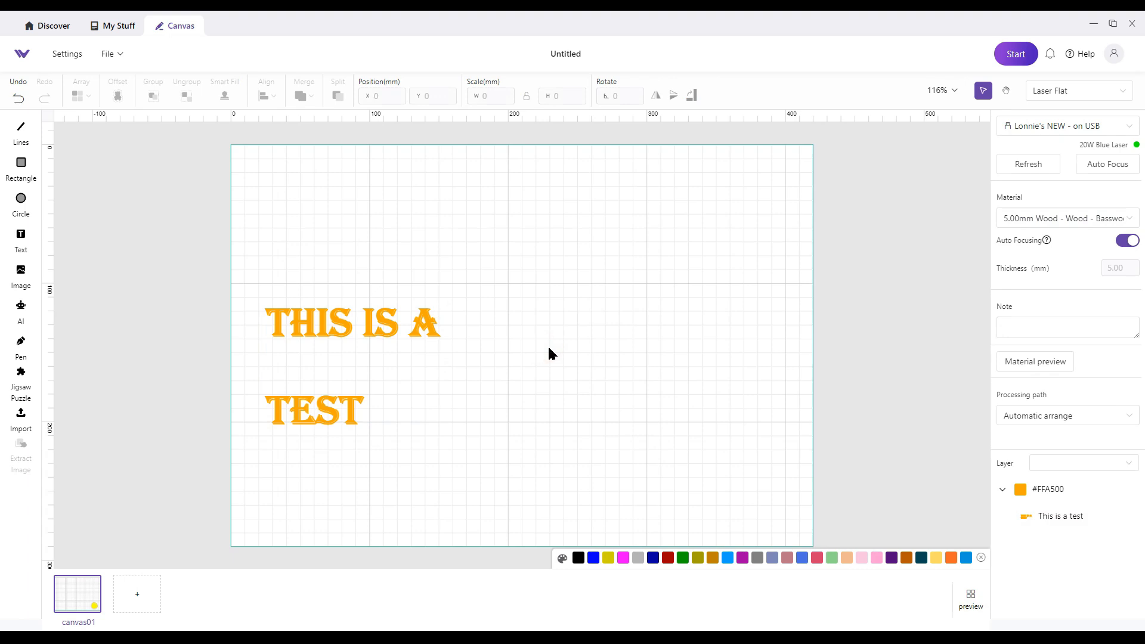
# Remove the line break and edit the wording to "This is a Test" on a single line, leaving the text selected.
pyautogui.click(429, 333)
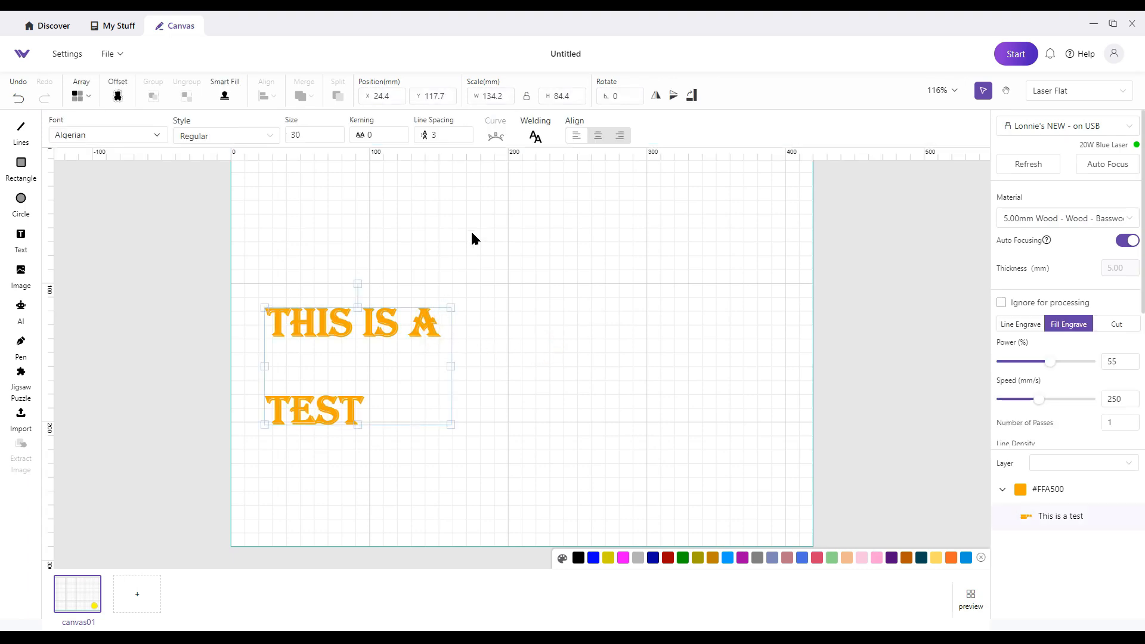
pyautogui.doubleClick(447, 328)
pyautogui.press('Delete')
pyautogui.press('Delete')
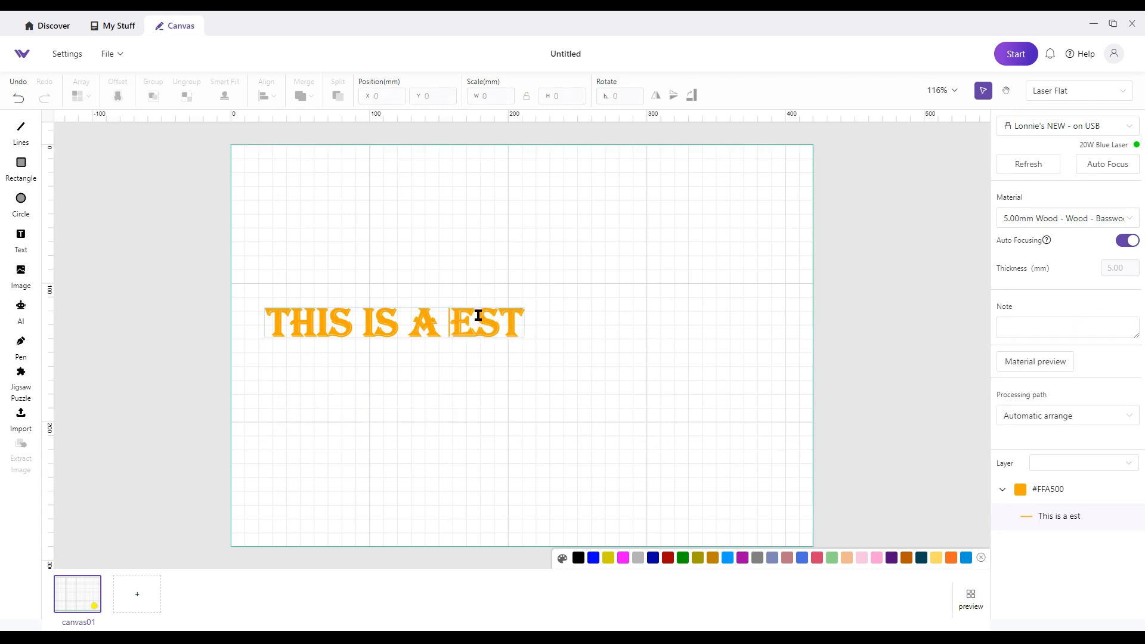
pyautogui.write('T')
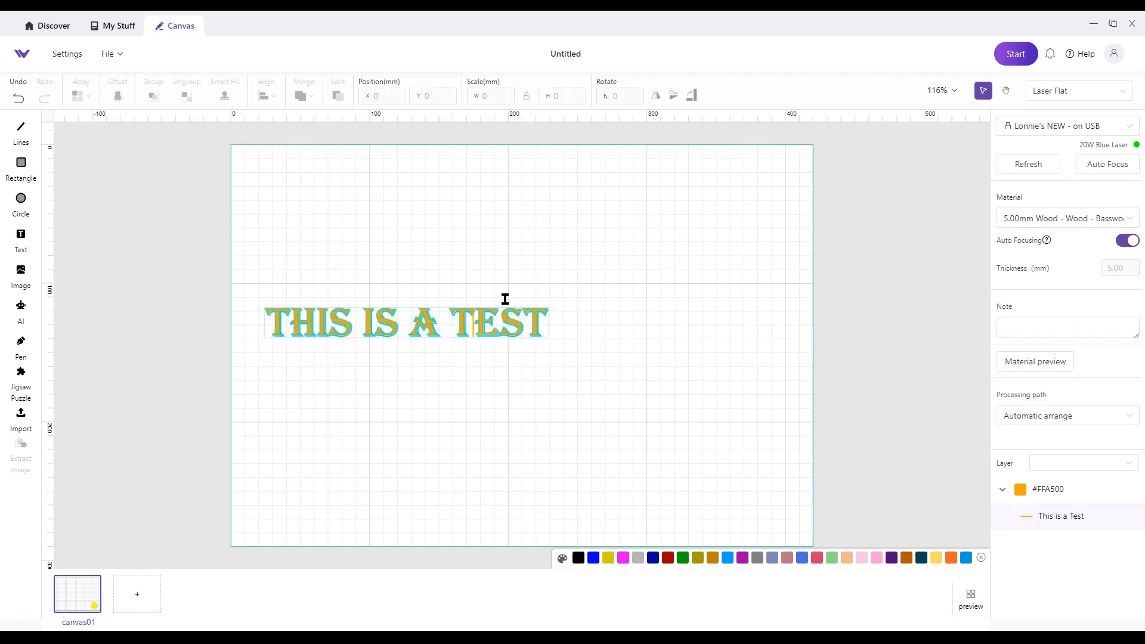
pyautogui.click(596, 297)
pyautogui.click(472, 331)
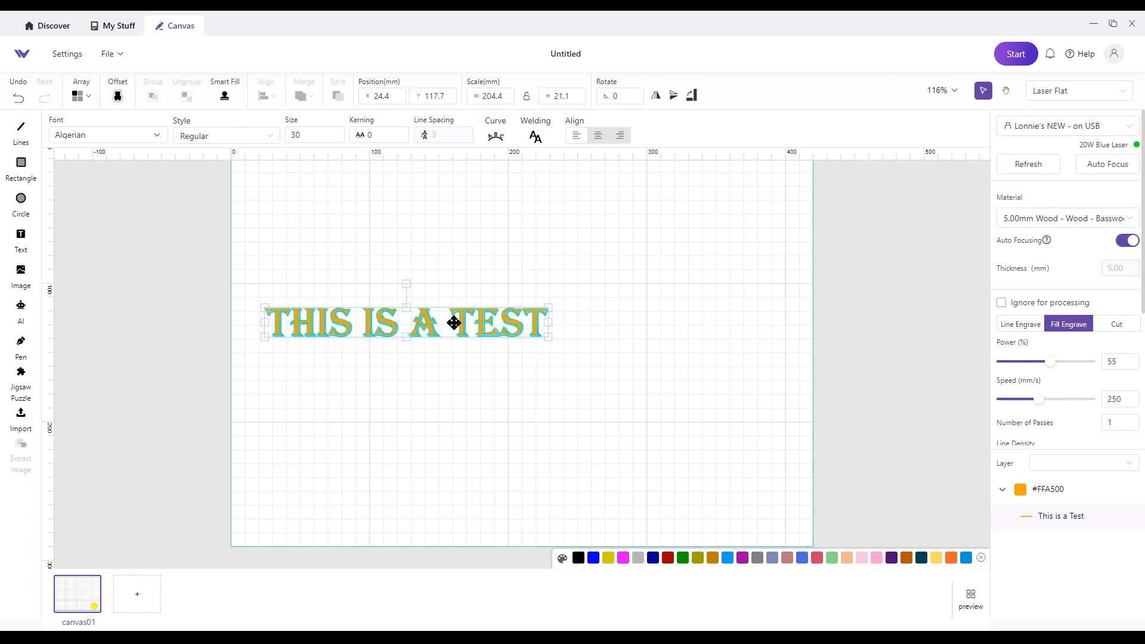
# Reposition the text, first to about X 97, Y 91 mm, and bend it with a negative Curve value.
pyautogui.moveTo(454, 323); pyautogui.dragTo(554, 287)
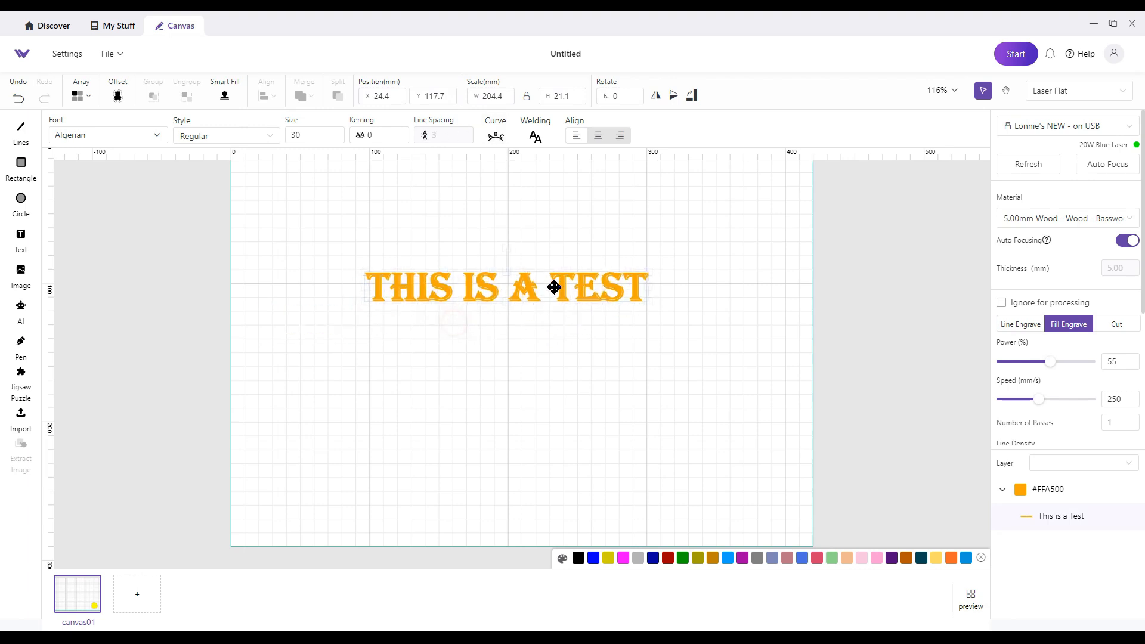
pyautogui.click(501, 138)
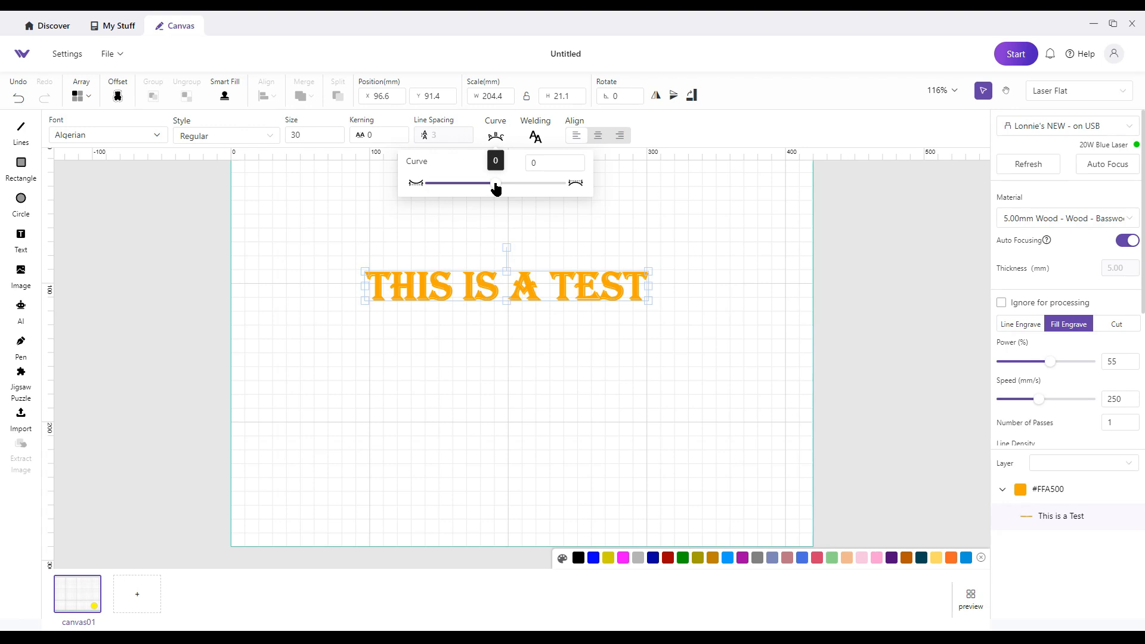
pyautogui.moveTo(495, 188); pyautogui.dragTo(440, 192)
pyautogui.moveTo(493, 284); pyautogui.dragTo(503, 378)
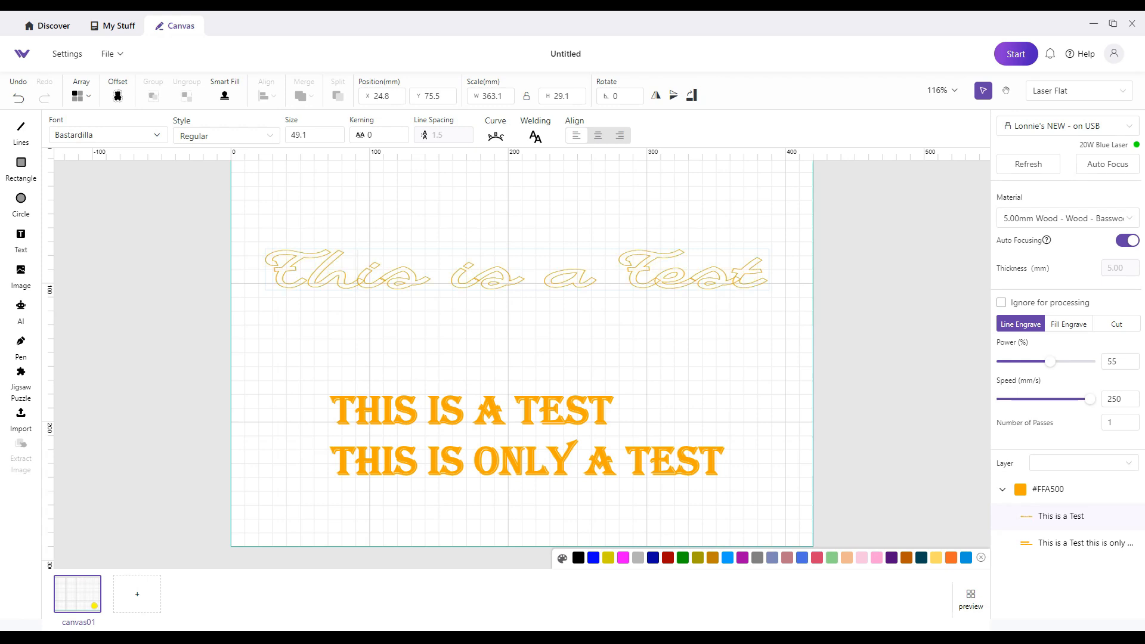
# Try Fill Engrave and Line Engrave on the Bastardilla "This is a Test" text, and set it to Cut.
pyautogui.click(1068, 324)
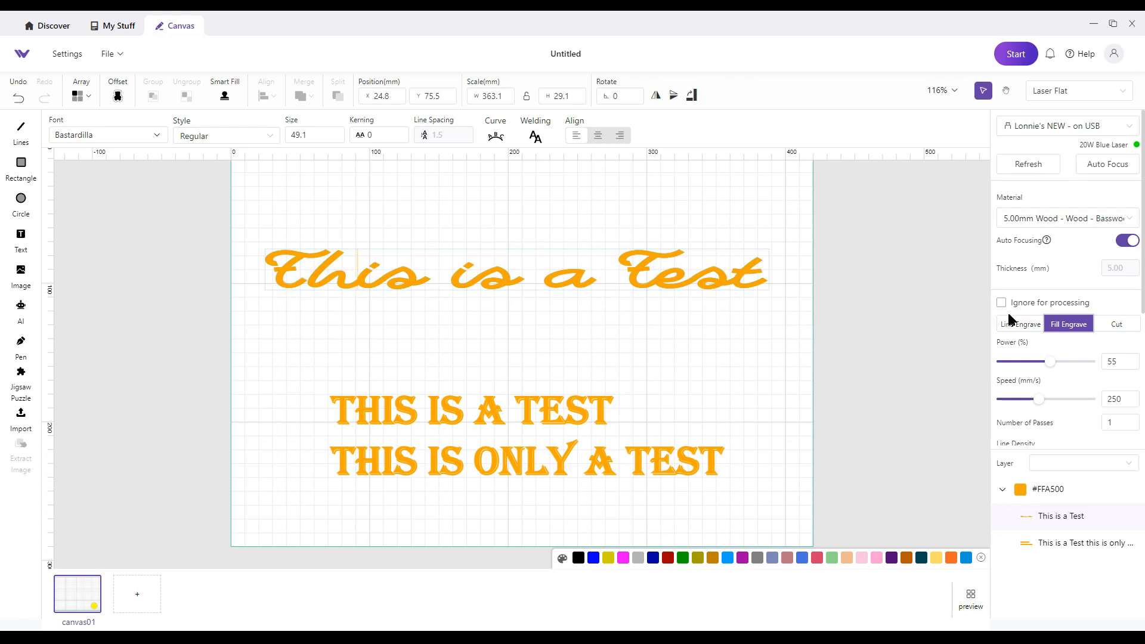
pyautogui.click(1031, 330)
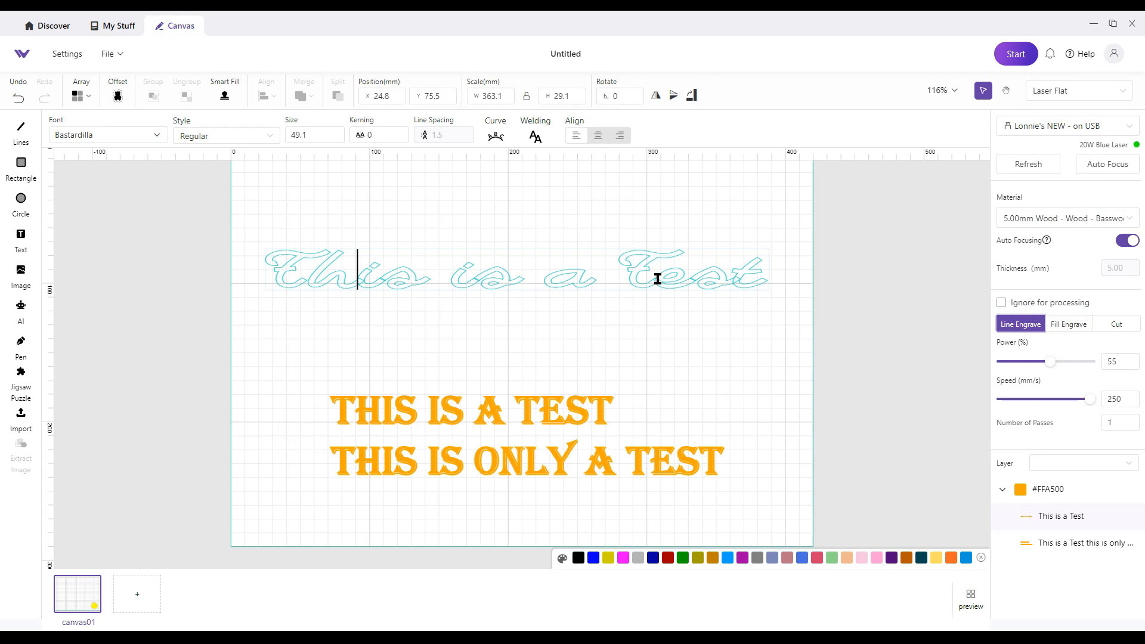
pyautogui.click(1117, 326)
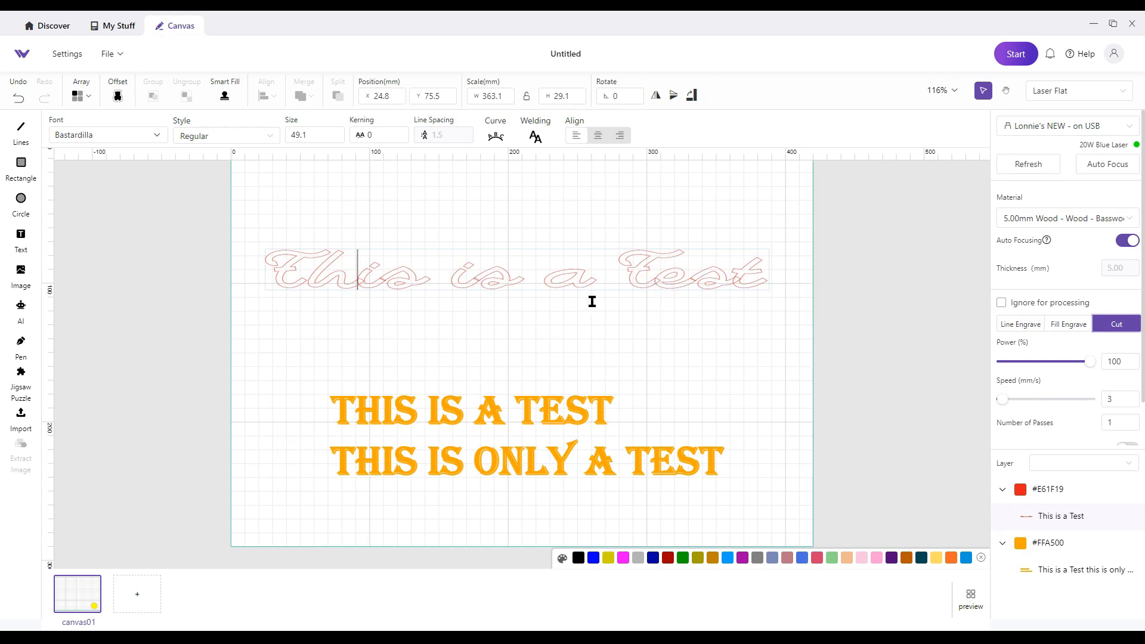
# Weld the overlapping letters of the Bastardilla "This is a Test" text into one shape.
pyautogui.click(288, 194)
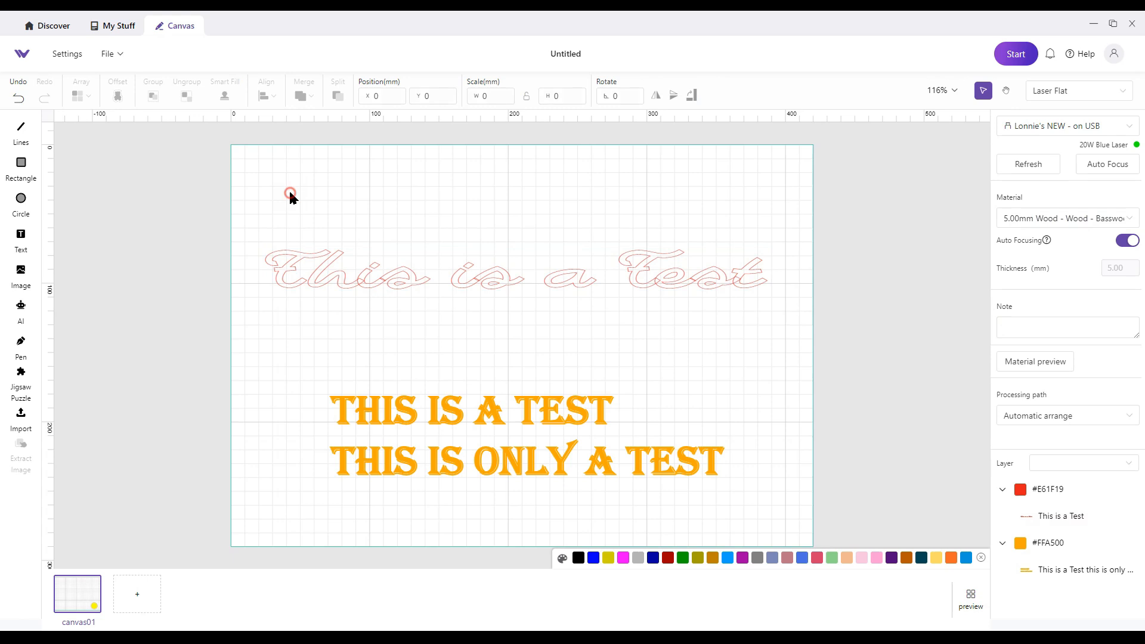
pyautogui.click(306, 277)
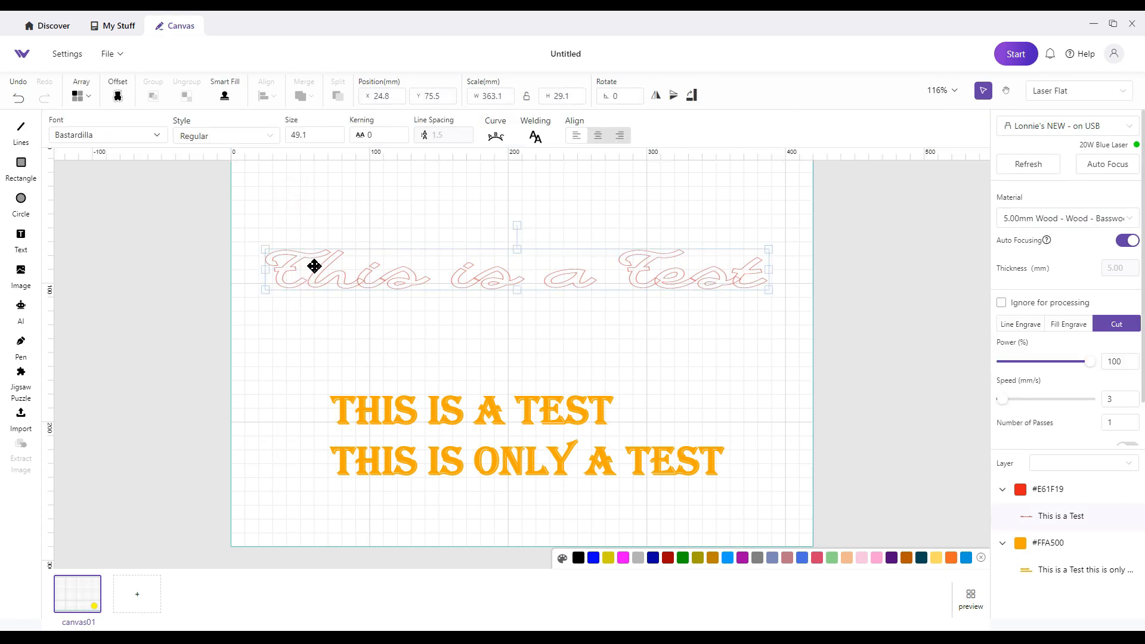
pyautogui.click(534, 137)
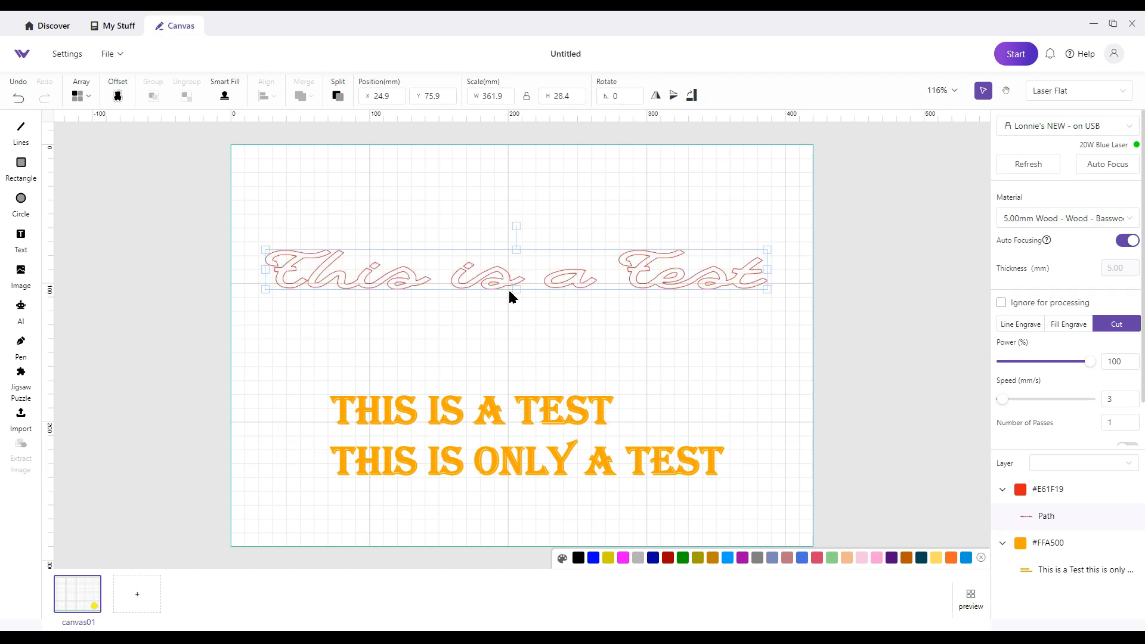
# Stretch the welded text to about 48 mm high and 427 mm wide, and flatten its height again.
pyautogui.moveTo(516, 289); pyautogui.dragTo(513, 316)
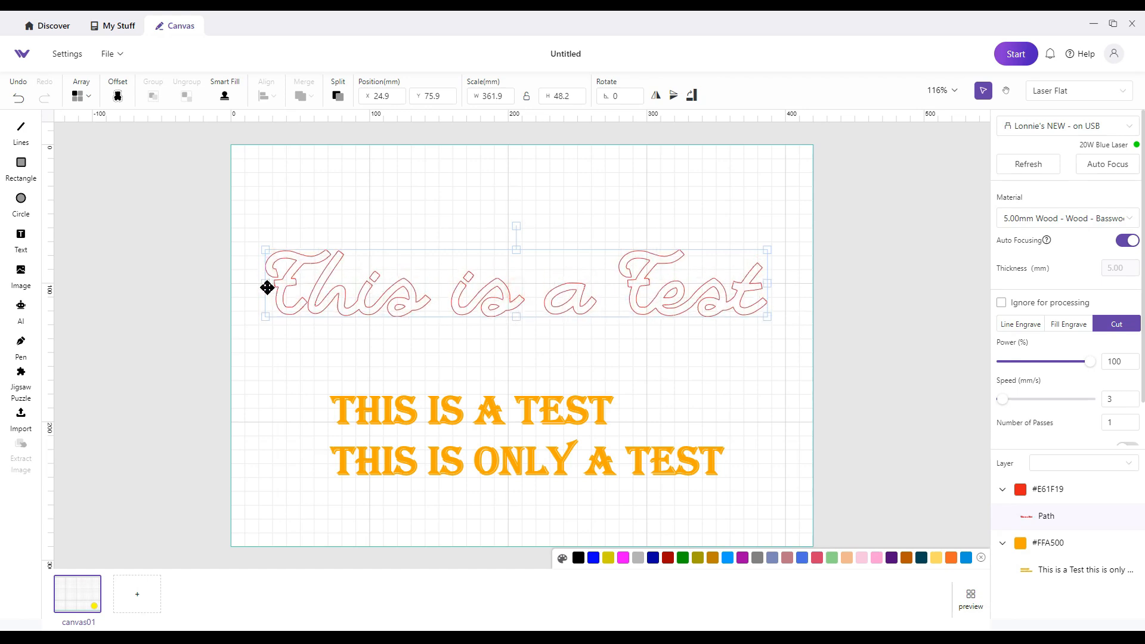
pyautogui.moveTo(262, 282); pyautogui.dragTo(176, 281)
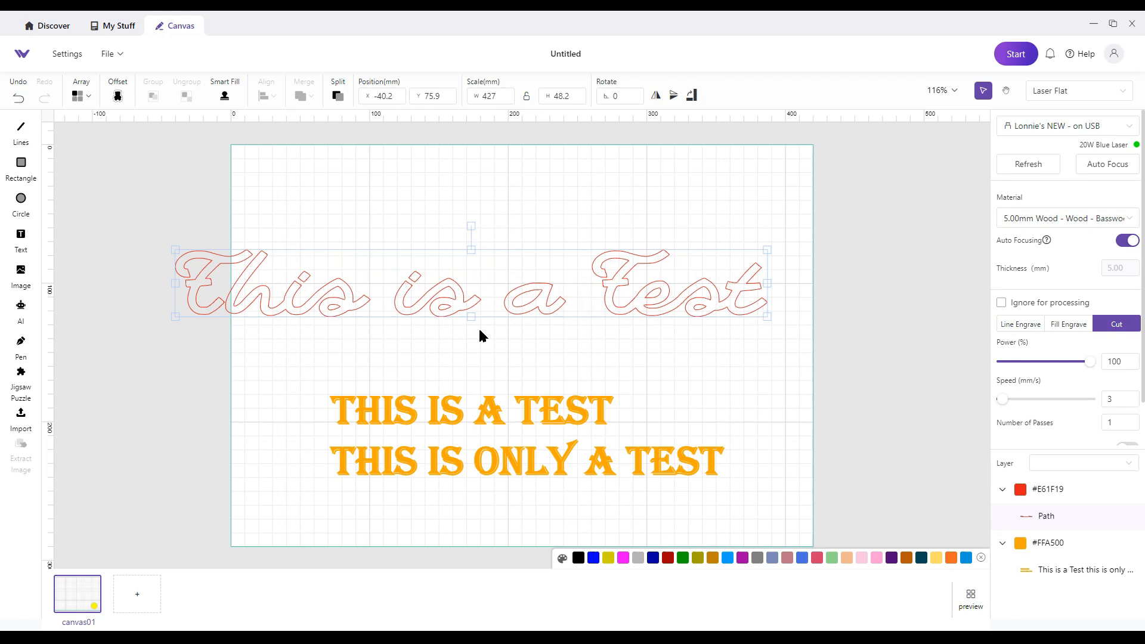
pyautogui.moveTo(468, 316); pyautogui.dragTo(478, 284)
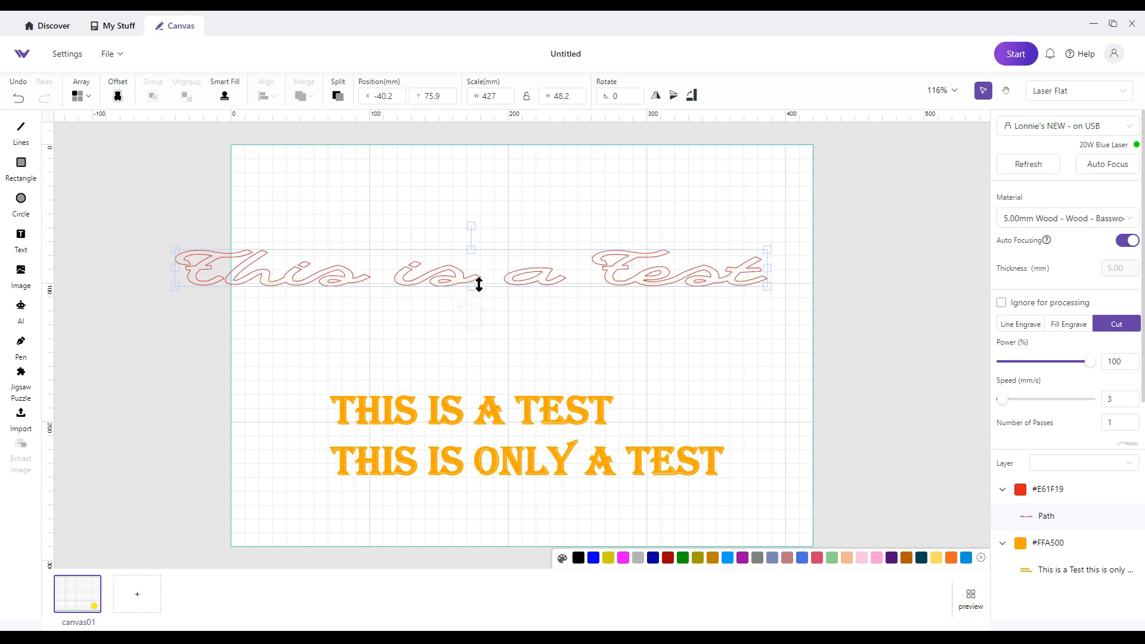
# Narrow the welded "This is a Test" text to about 298 mm wide and delete it from the canvas.
pyautogui.moveTo(173, 263); pyautogui.dragTo(357, 262)
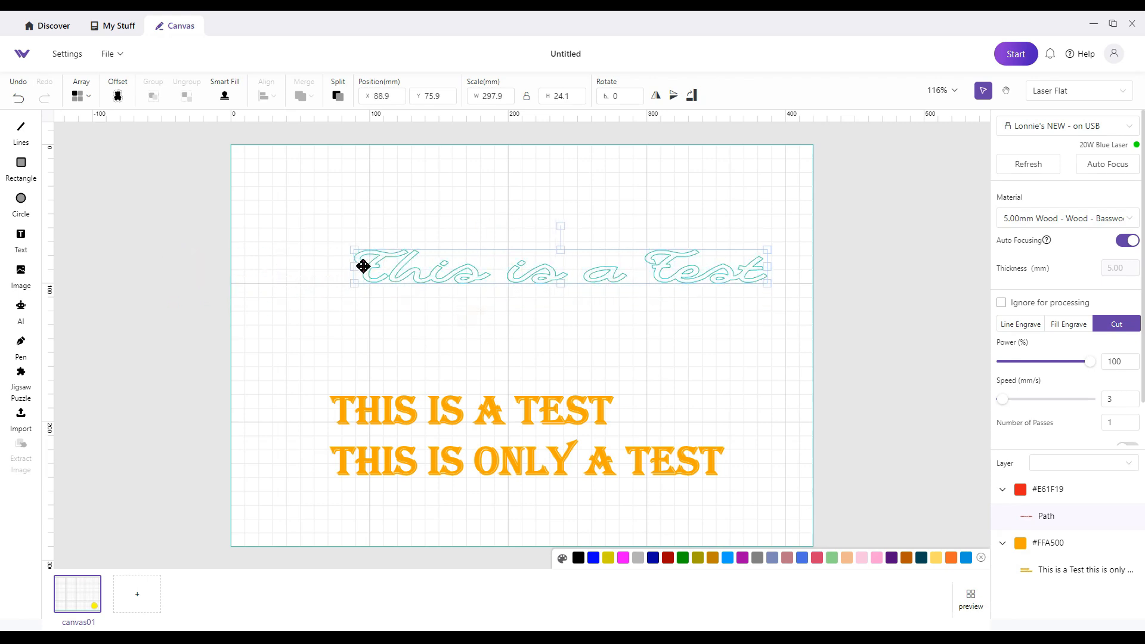
pyautogui.click(445, 316)
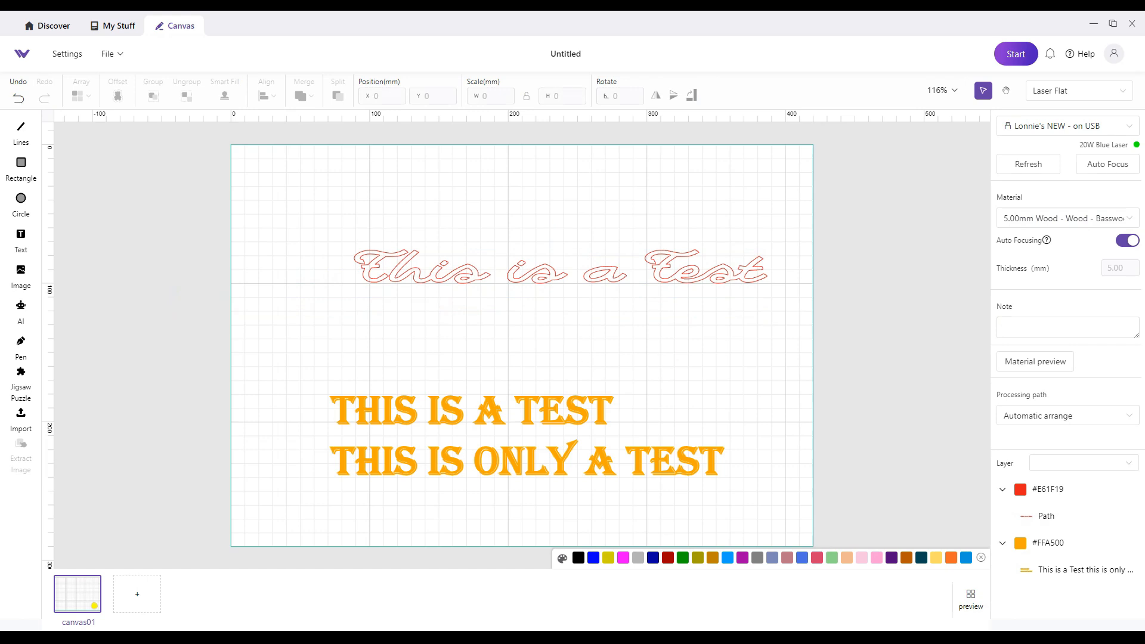
pyautogui.click(697, 275)
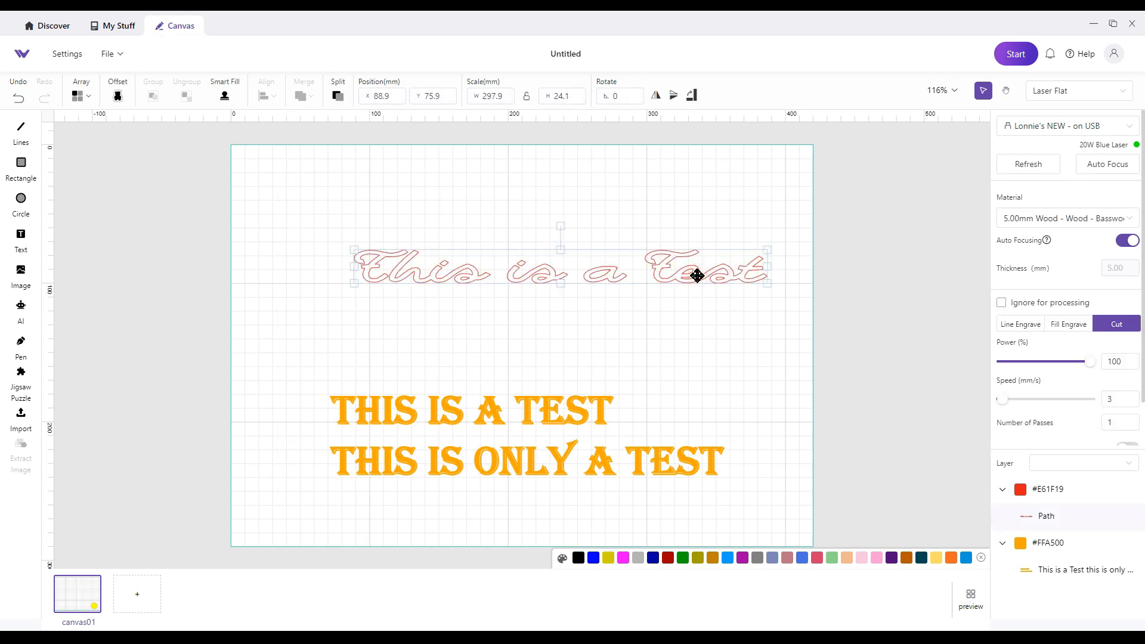
pyautogui.press('Delete')
# Move the two-line Algerian text up to about X 68, Y 67 mm and try centre and right alignment, returning to centre.
pyautogui.click(537, 409)
pyautogui.moveTo(537, 409); pyautogui.dragTo(527, 254)
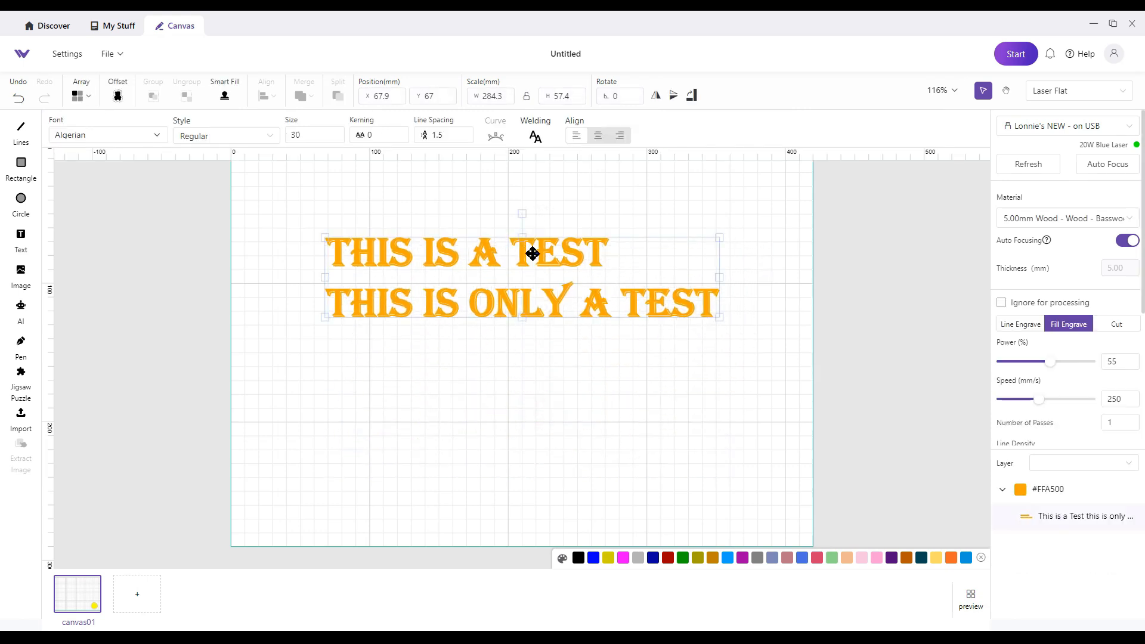
pyautogui.click(598, 136)
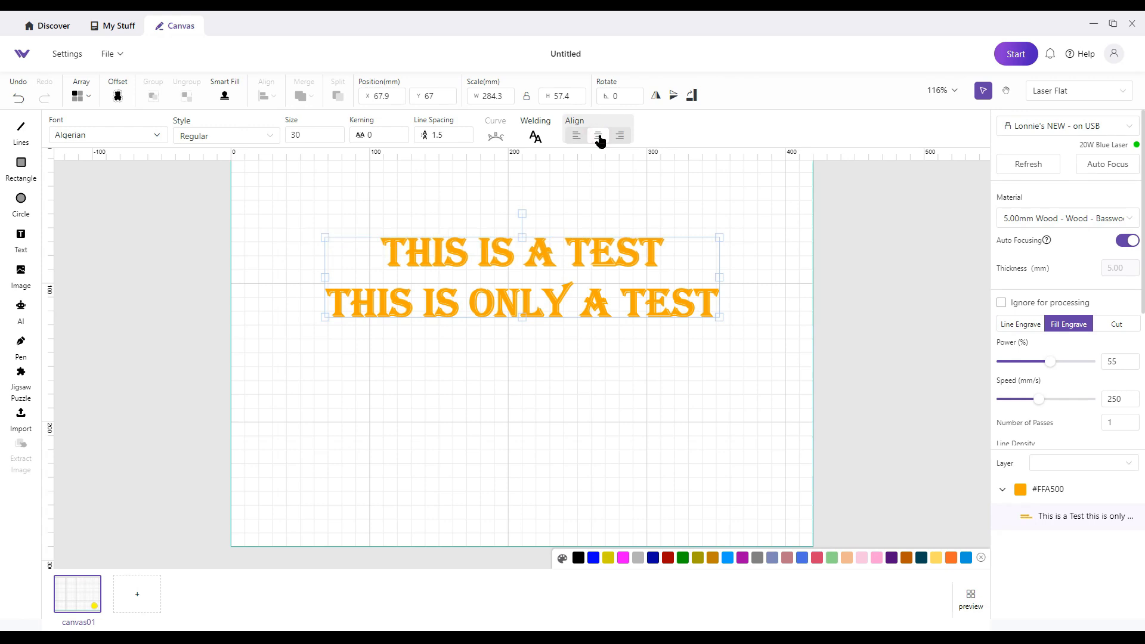
pyautogui.click(620, 136)
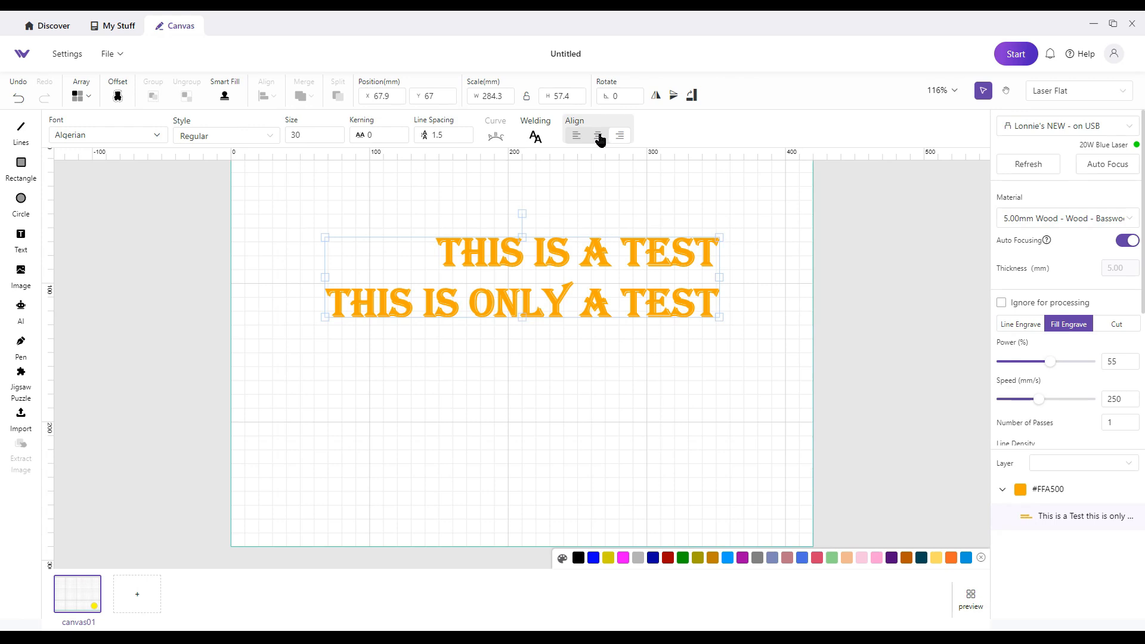
pyautogui.click(598, 136)
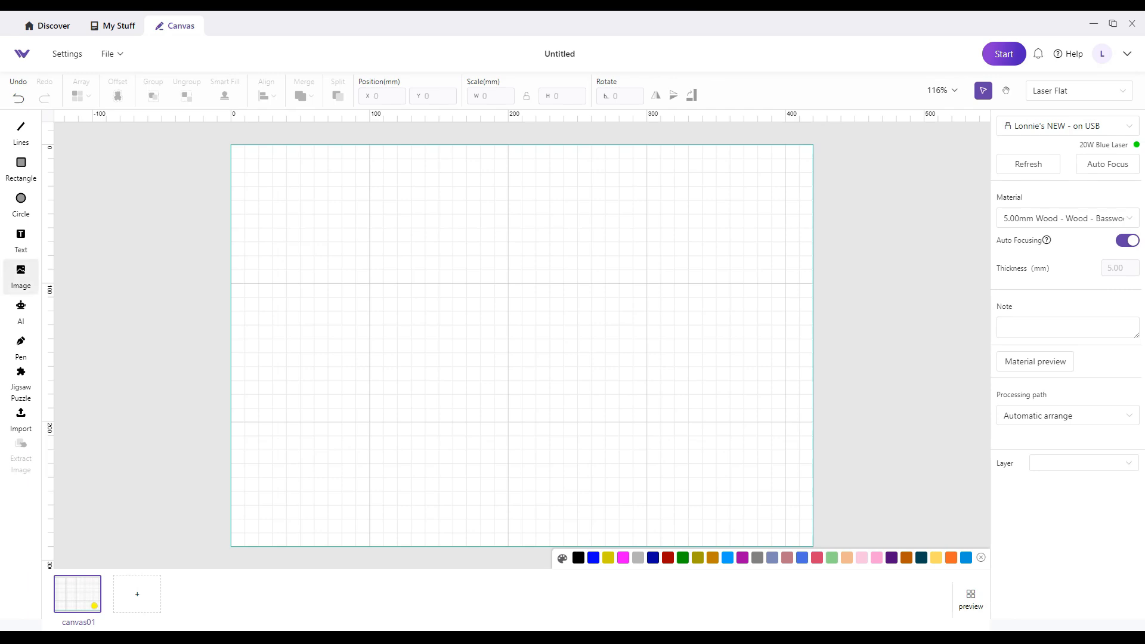
# Open the image library and browse the vector images for "cat".
pyautogui.click(20, 274)
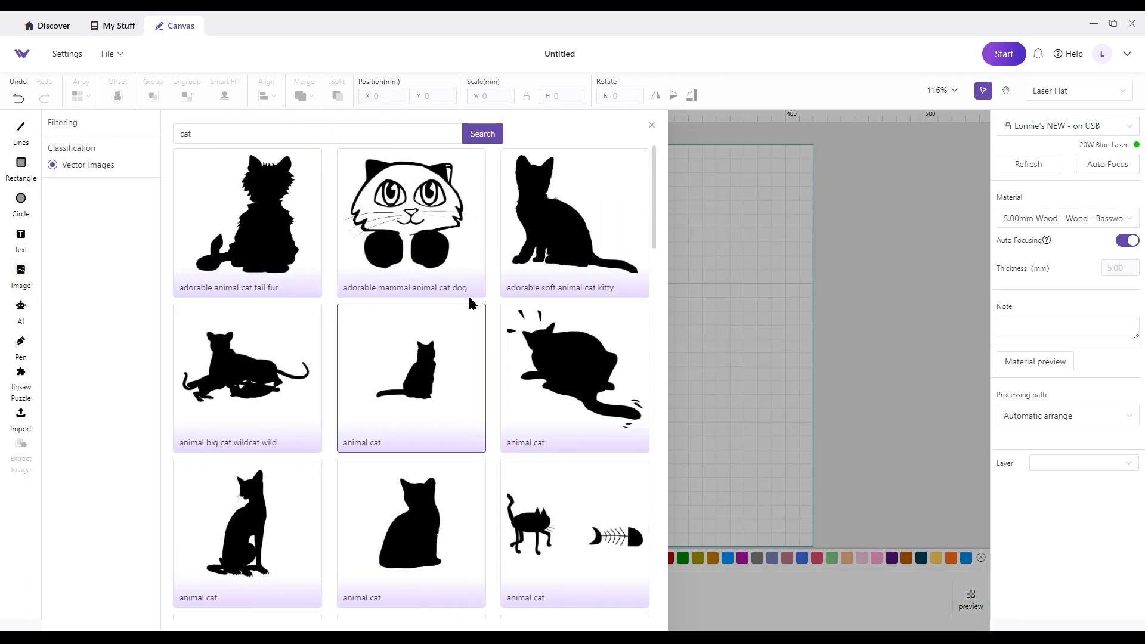
pyautogui.scroll(-12, 412, 358)
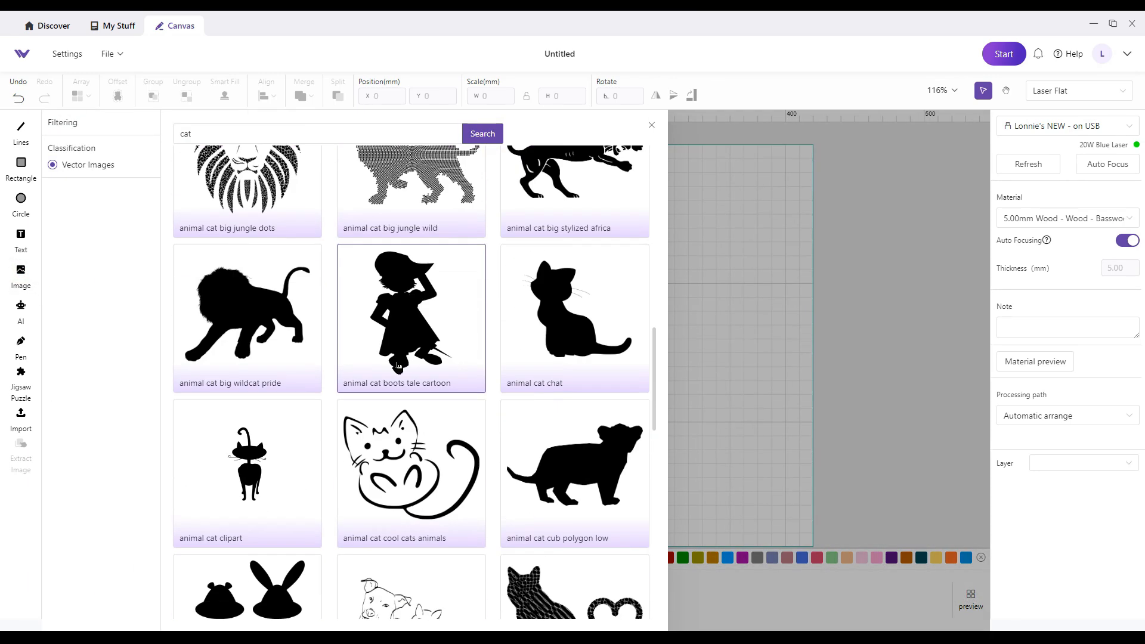
pyautogui.scroll(6, 398, 368)
pyautogui.scroll(6, 398, 367)
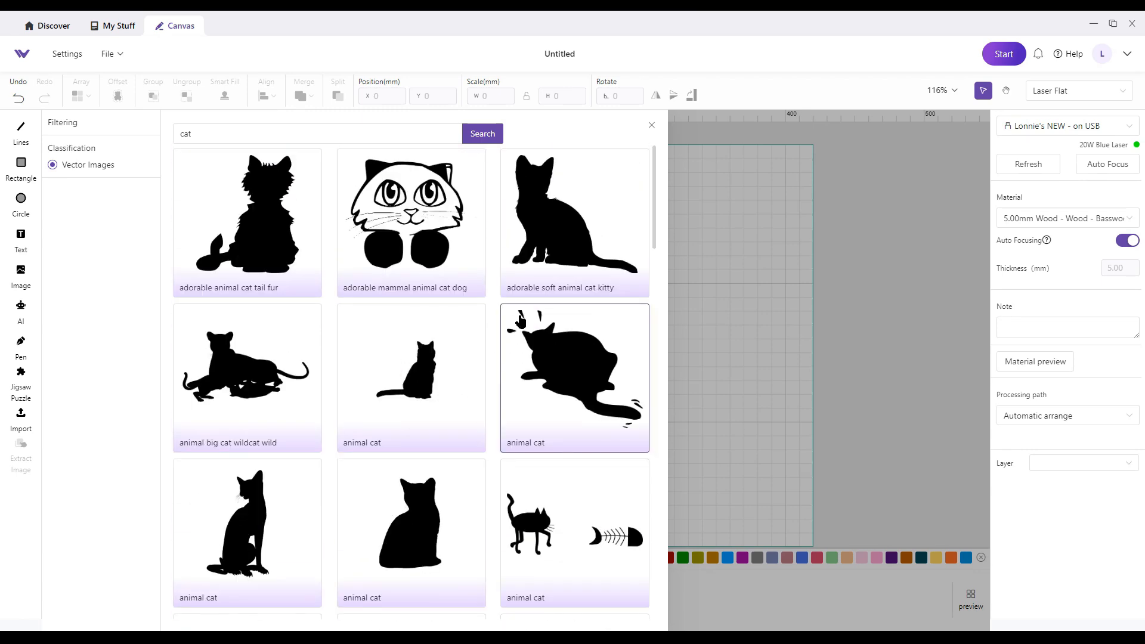
# Clear the search term in the image library and browse the unfiltered vector images.
pyautogui.click(199, 131)
pyautogui.moveTo(199, 132); pyautogui.dragTo(159, 132)
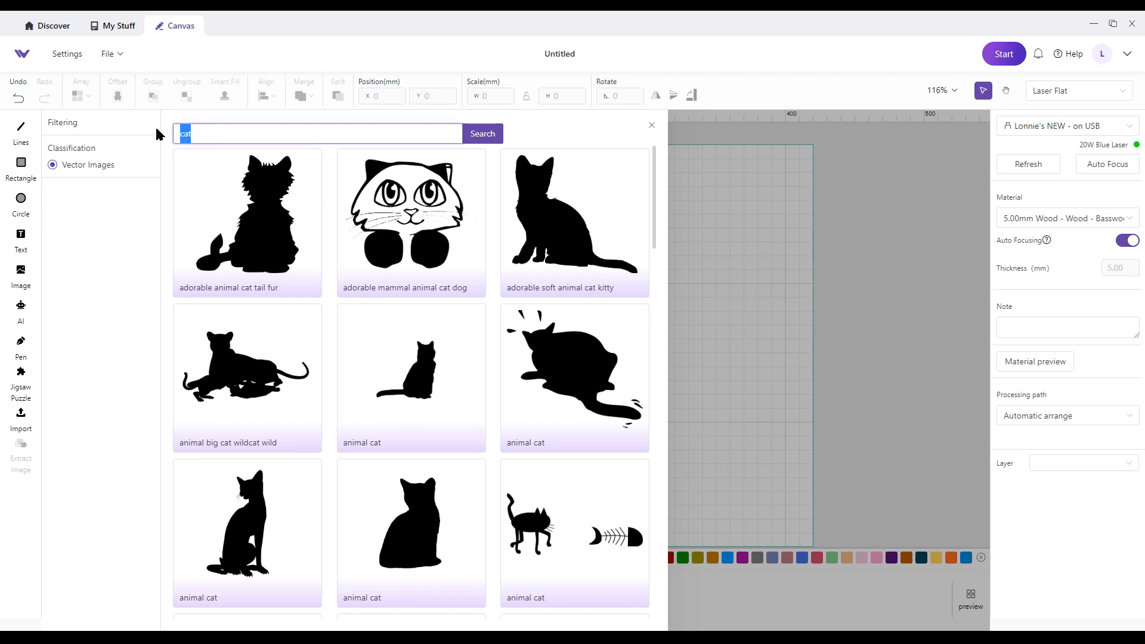
pyautogui.press('BackSpace')
pyautogui.click(481, 135)
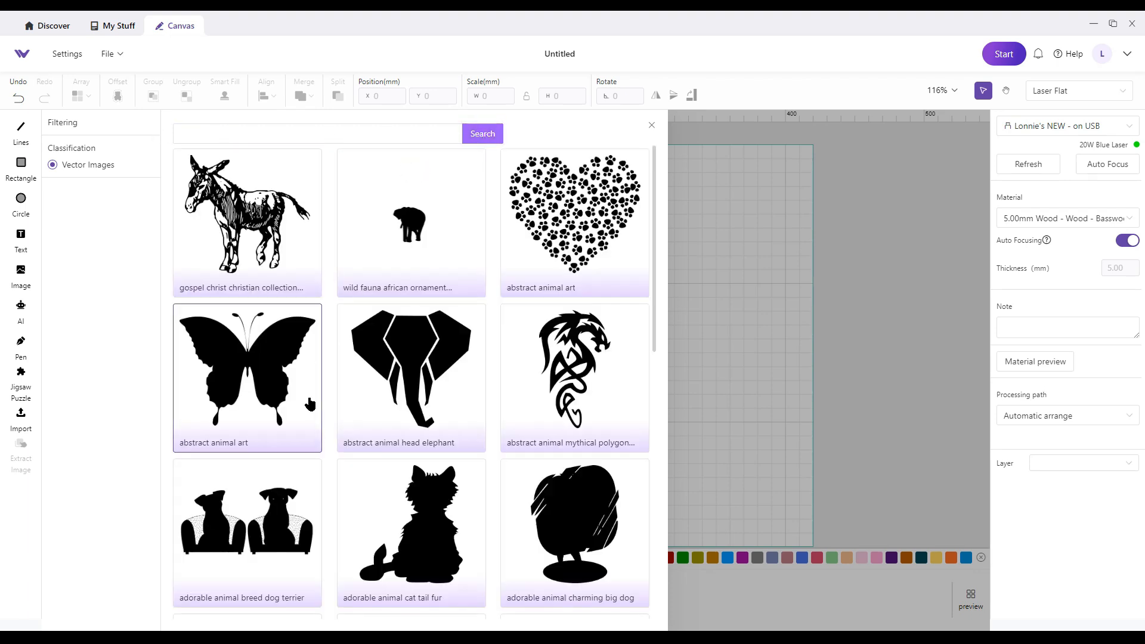
pyautogui.scroll(-10, 307, 401)
pyautogui.scroll(-5, 309, 404)
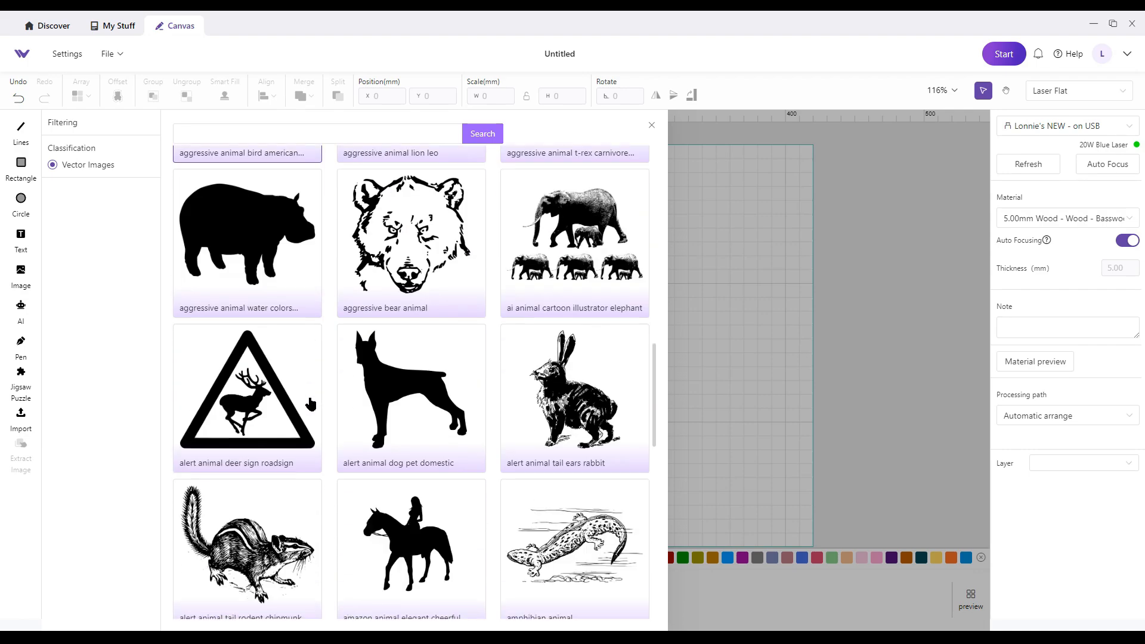
pyautogui.scroll(4, 311, 404)
pyautogui.scroll(6, 309, 405)
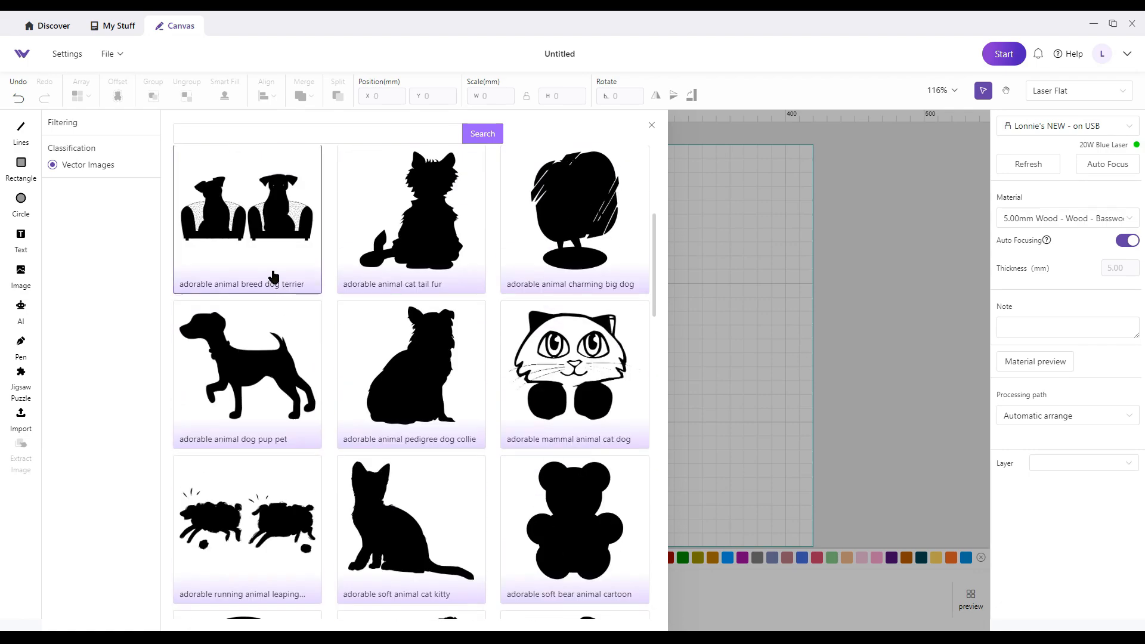
# Search the vector images for "cat" and add the "adorable soft animal cat kitty" silhouette to the canvas.
pyautogui.click(188, 135)
pyautogui.write('cat')
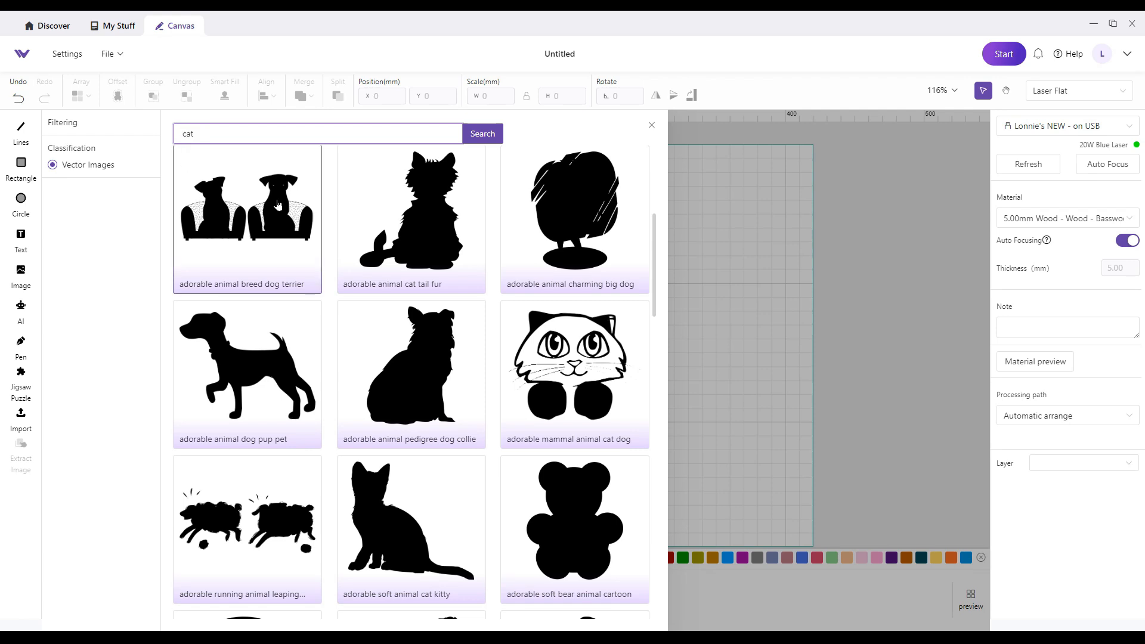
pyautogui.click(482, 134)
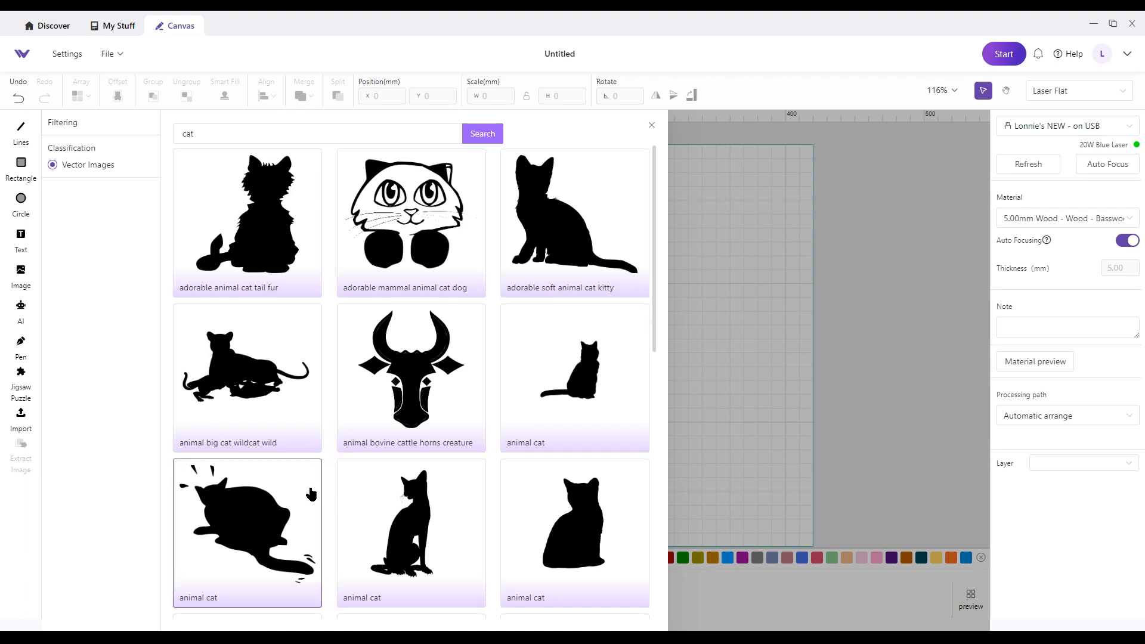
pyautogui.click(543, 228)
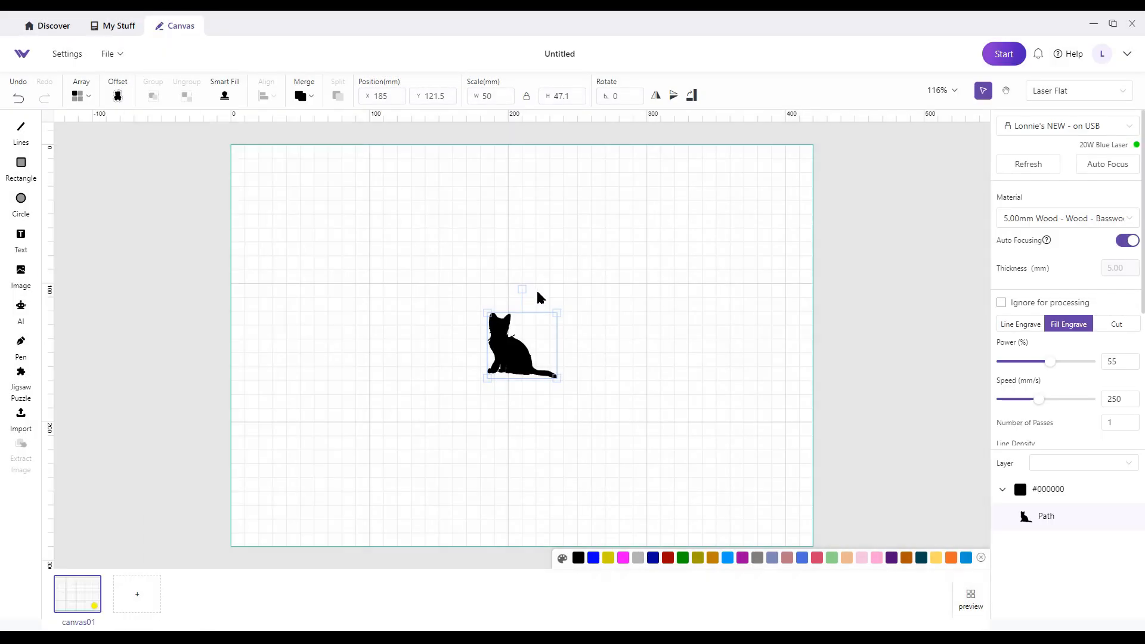
# Enlarge the cat silhouette to about 149 by 140 mm and place it at about X 168, Y 58 mm.
pyautogui.moveTo(558, 311); pyautogui.dragTo(728, 225)
pyautogui.click(531, 292)
pyautogui.moveTo(511, 309); pyautogui.dragTo(508, 333)
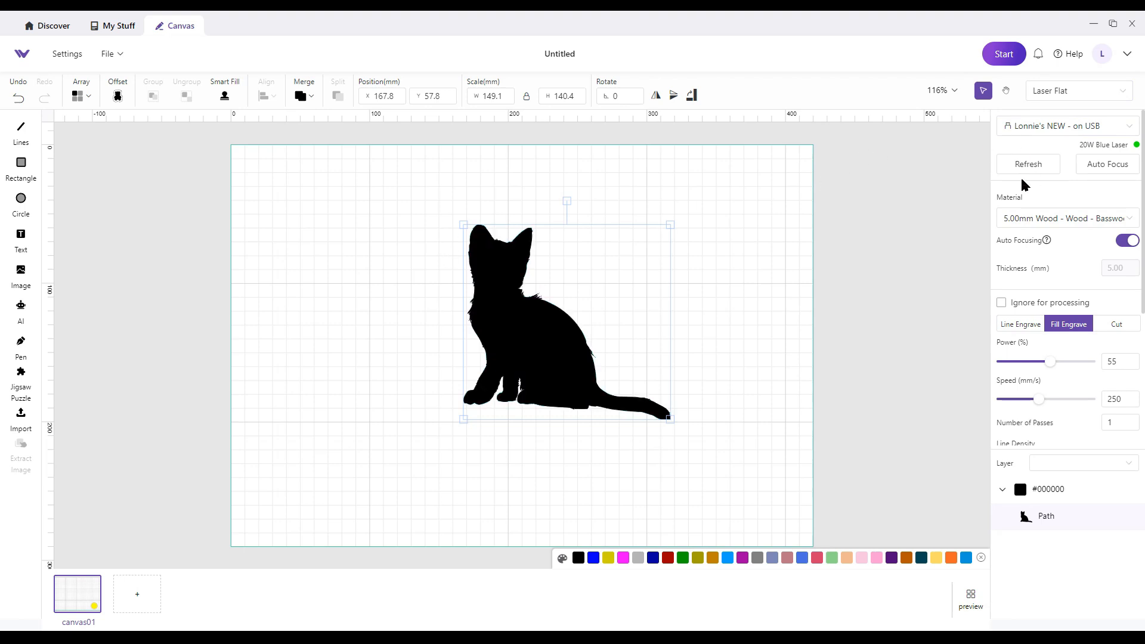
pyautogui.press('Escape')
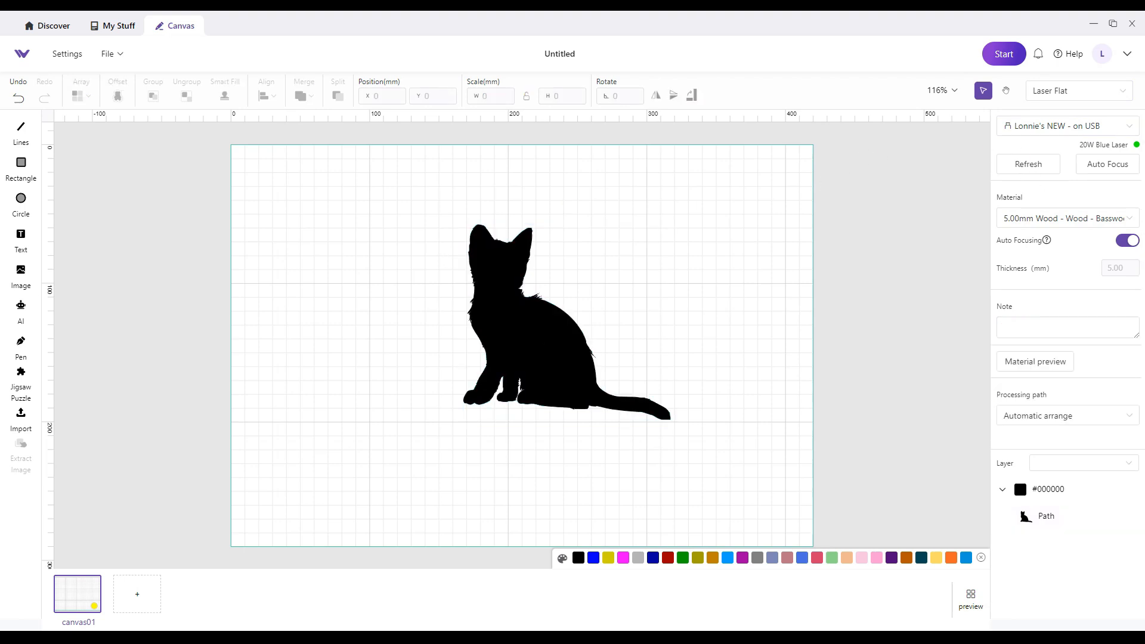
# Preview the sample bear, leopard and tiger images in the AI generator and import the tiger to the canvas.
pyautogui.click(21, 309)
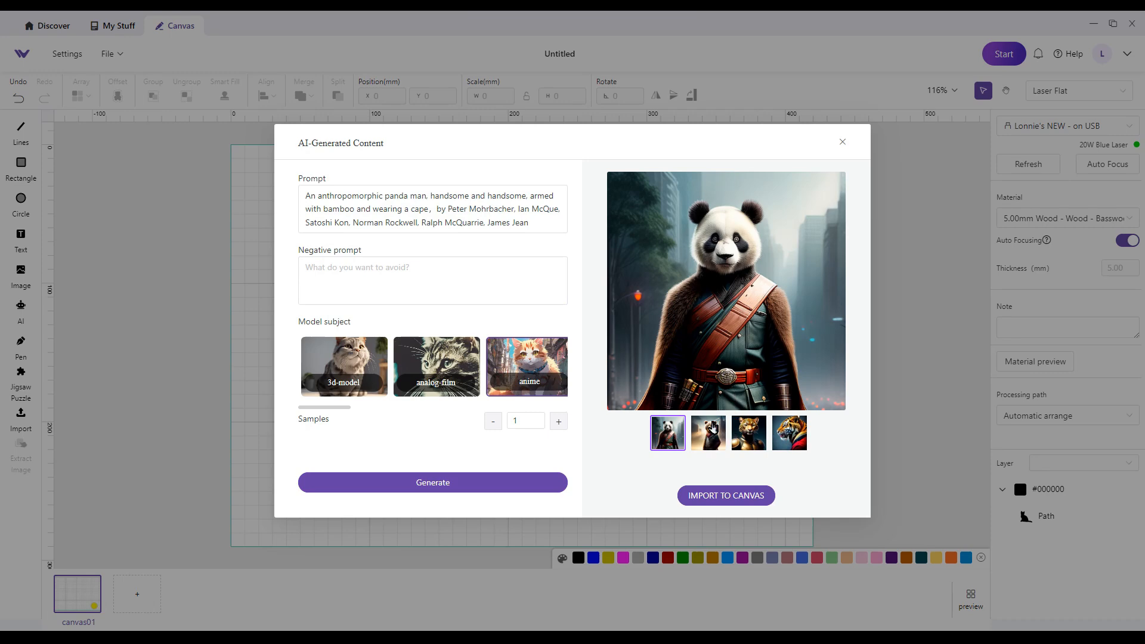
pyautogui.click(708, 430)
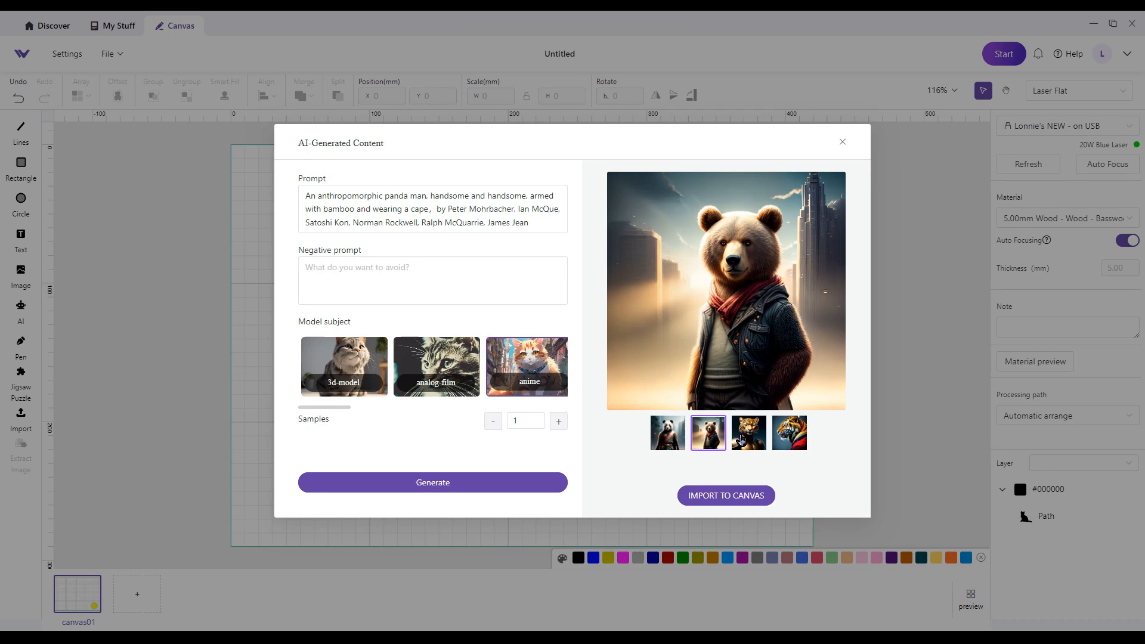
pyautogui.click(742, 439)
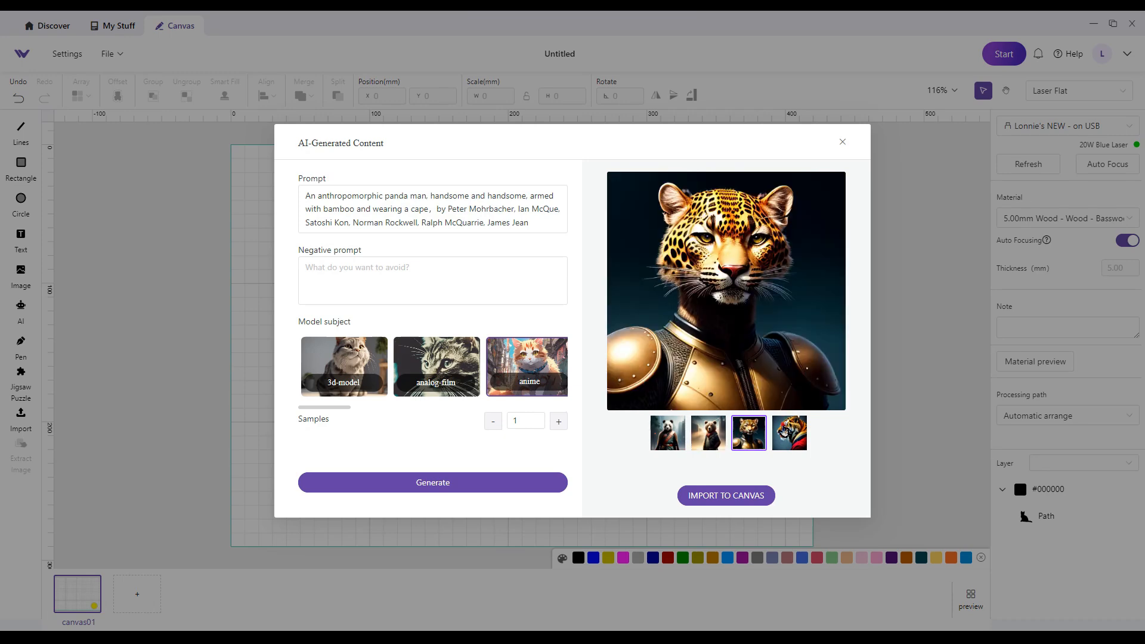
pyautogui.click(783, 428)
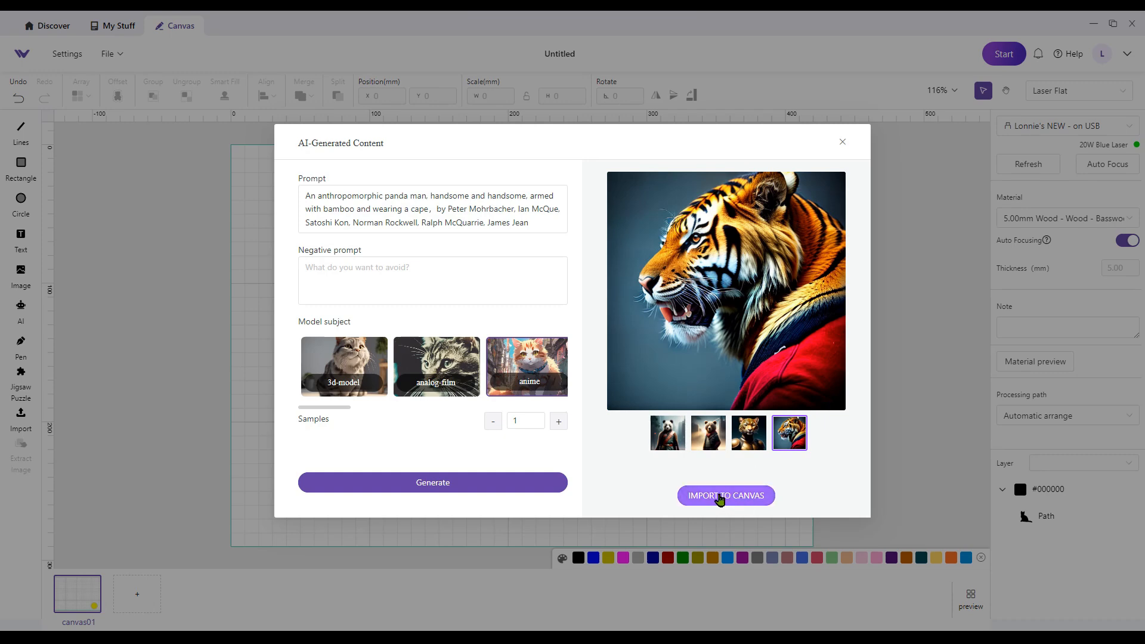
pyautogui.click(719, 498)
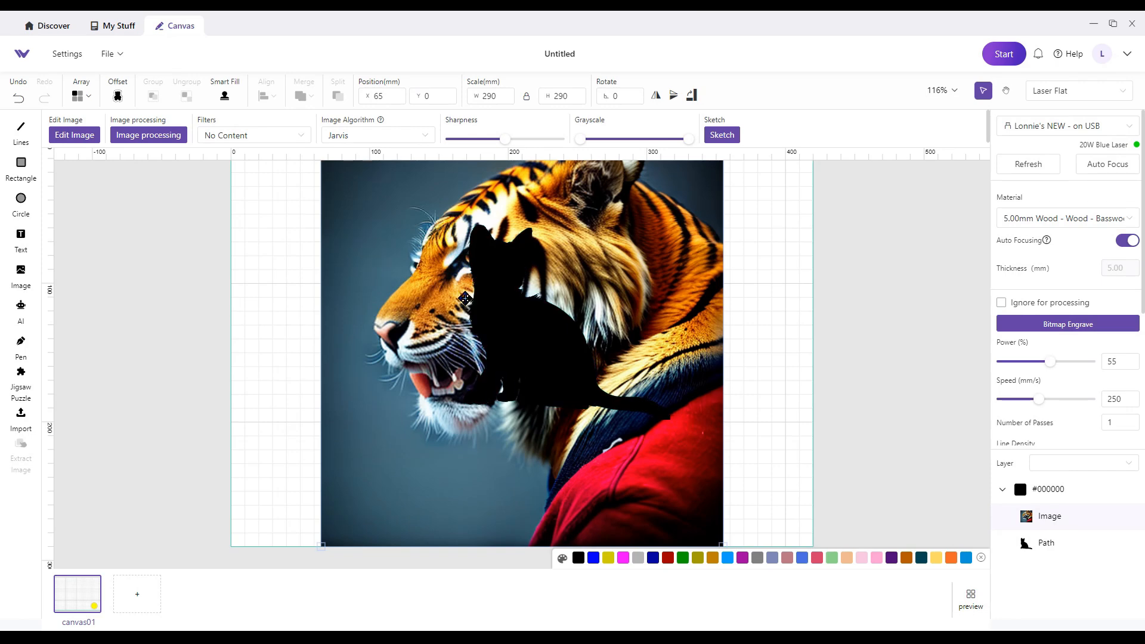
# Move the tiger image and the cat silhouette out of the work area, beyond its lower-left corner.
pyautogui.moveTo(487, 311); pyautogui.dragTo(813, 380)
pyautogui.moveTo(374, 201); pyautogui.dragTo(374, 256)
pyautogui.moveTo(320, 202); pyautogui.dragTo(309, 228)
pyautogui.moveTo(794, 373); pyautogui.dragTo(603, 314)
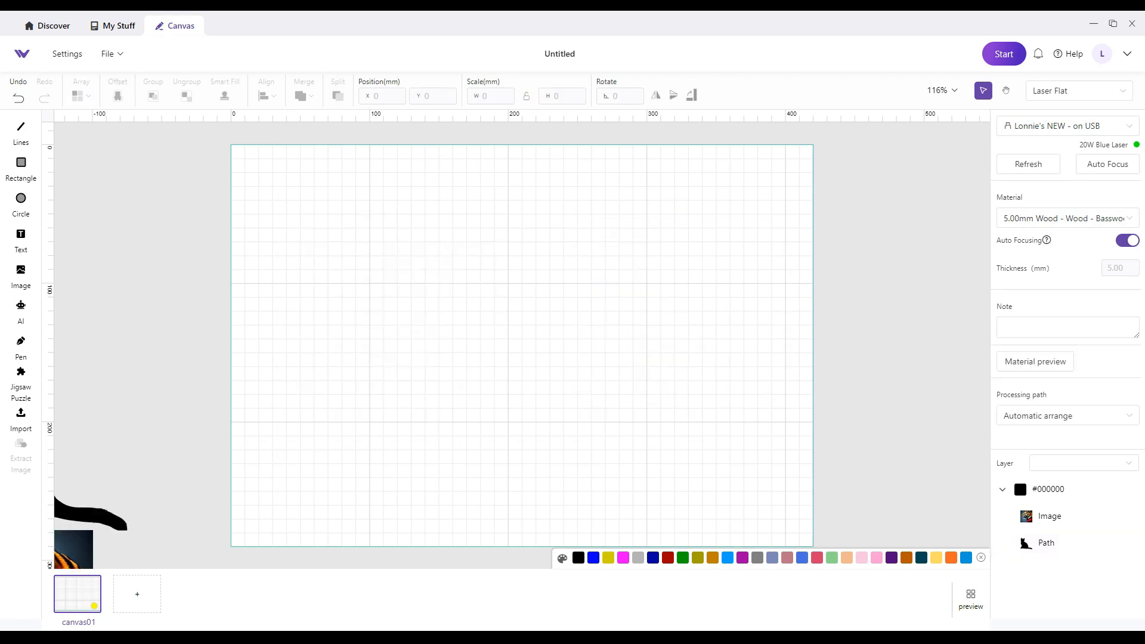
# Draw a closed four-sided Pen shape with a slanted left edge, about 201 mm wide and 127 mm high, mid-canvas.
pyautogui.click(21, 345)
pyautogui.click(387, 228)
pyautogui.click(645, 227)
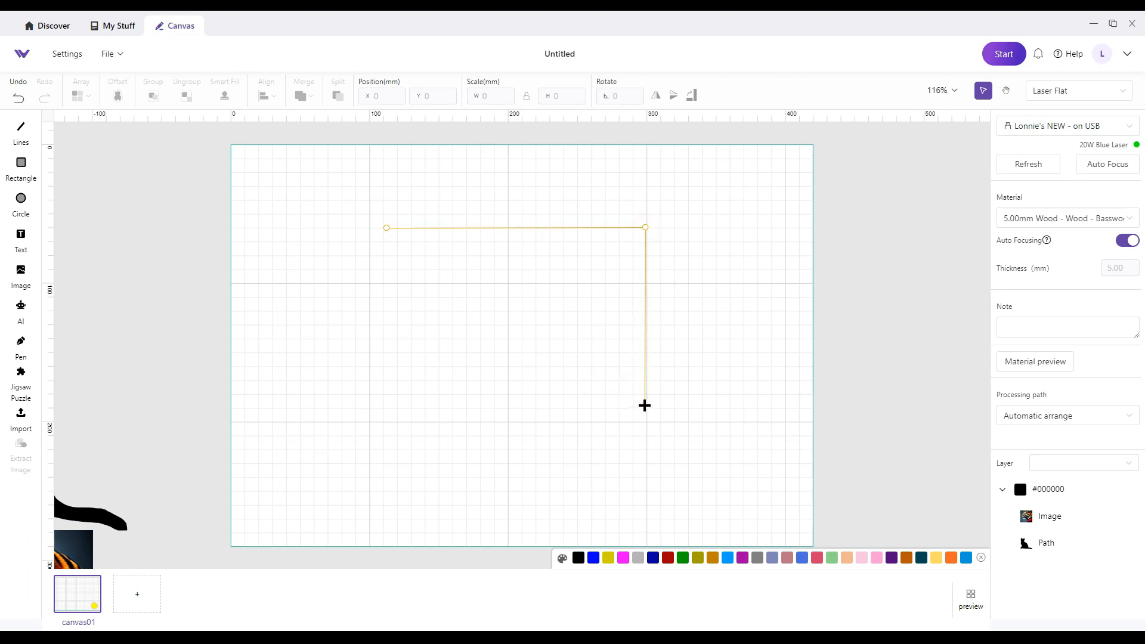
pyautogui.click(645, 404)
pyautogui.click(366, 403)
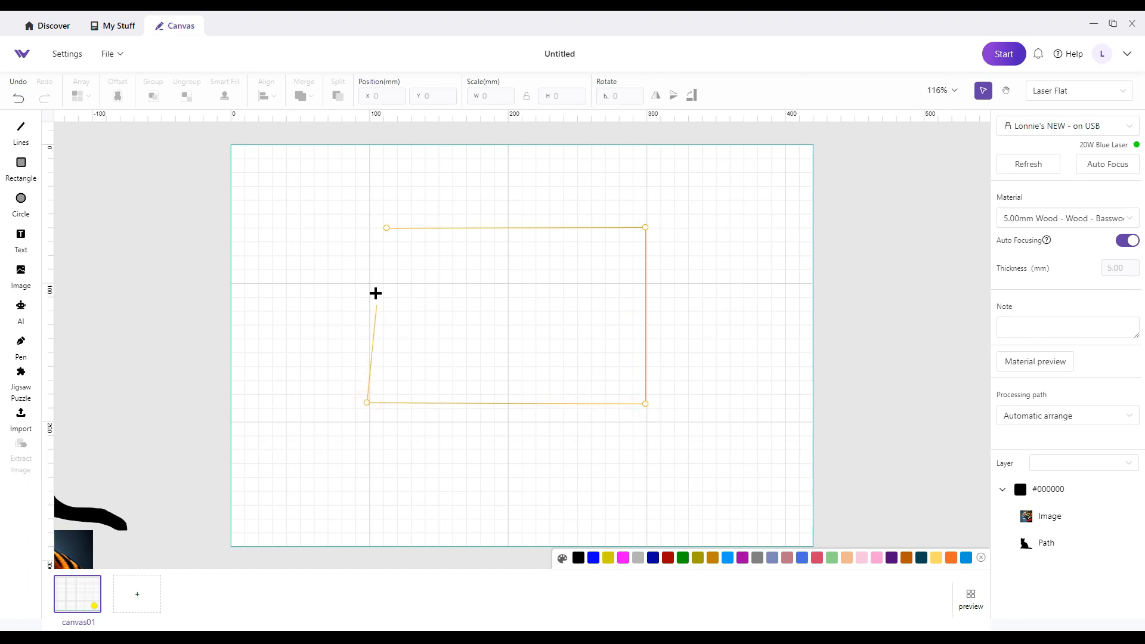
pyautogui.click(384, 227)
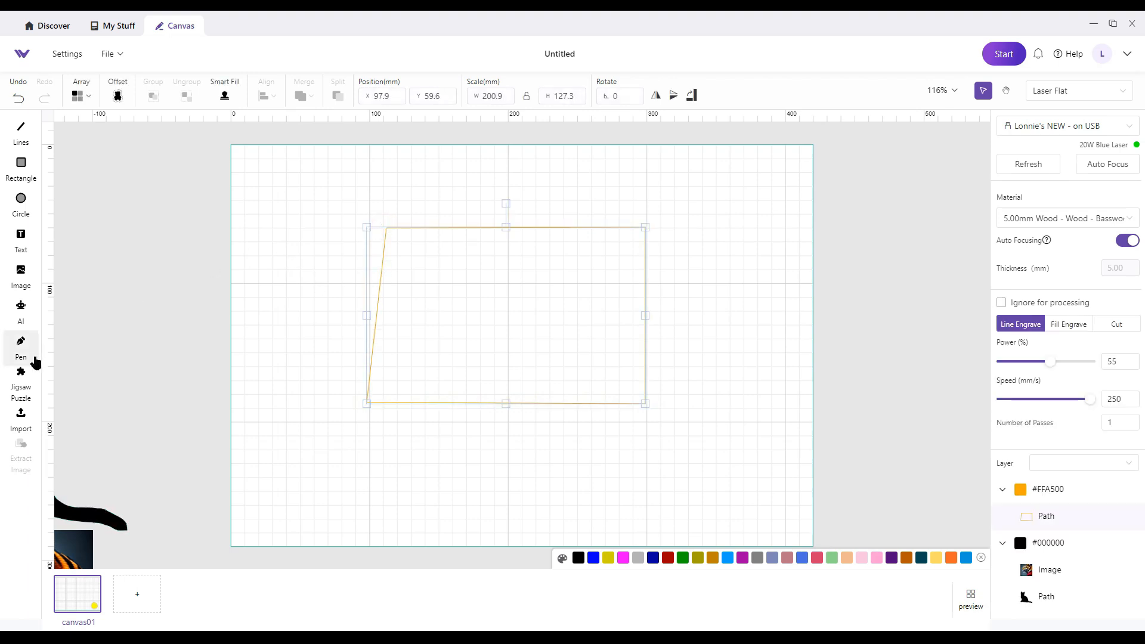
# Draw a small closed four-sided Pen shape near the work area's upper-left corner.
pyautogui.click(21, 342)
pyautogui.click(267, 211)
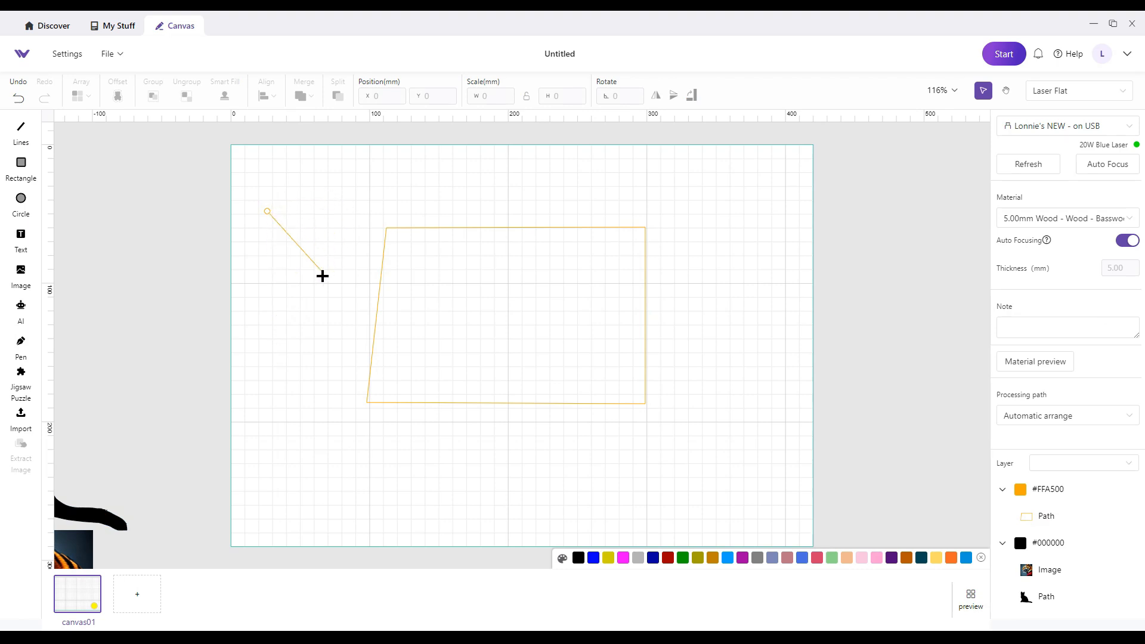
pyautogui.click(338, 242)
pyautogui.click(388, 197)
pyautogui.click(327, 174)
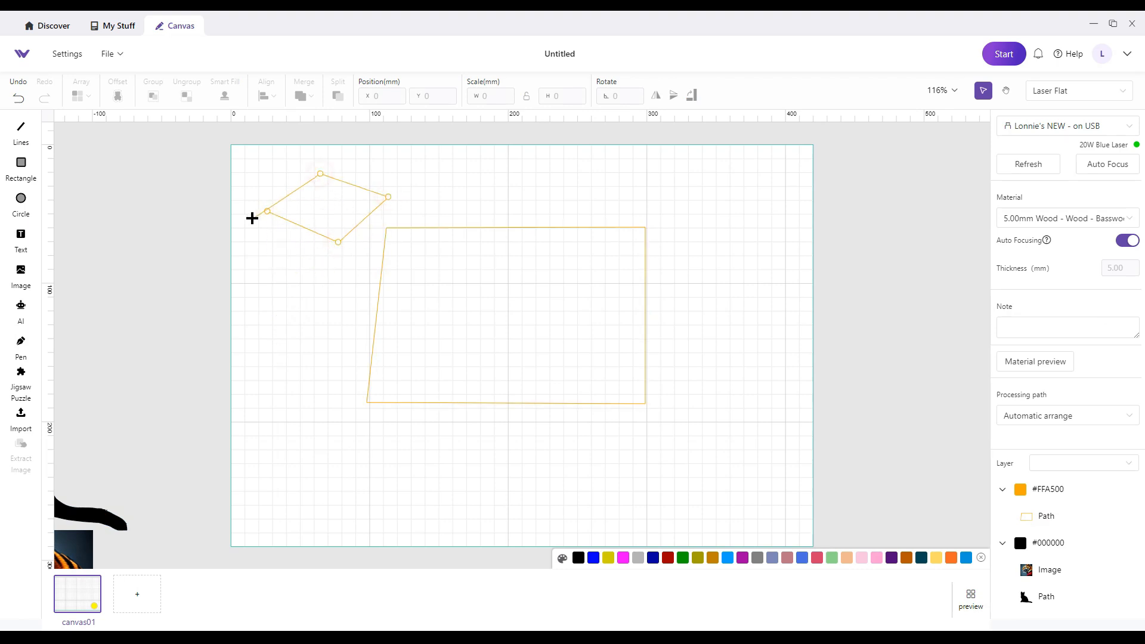
pyautogui.click(267, 211)
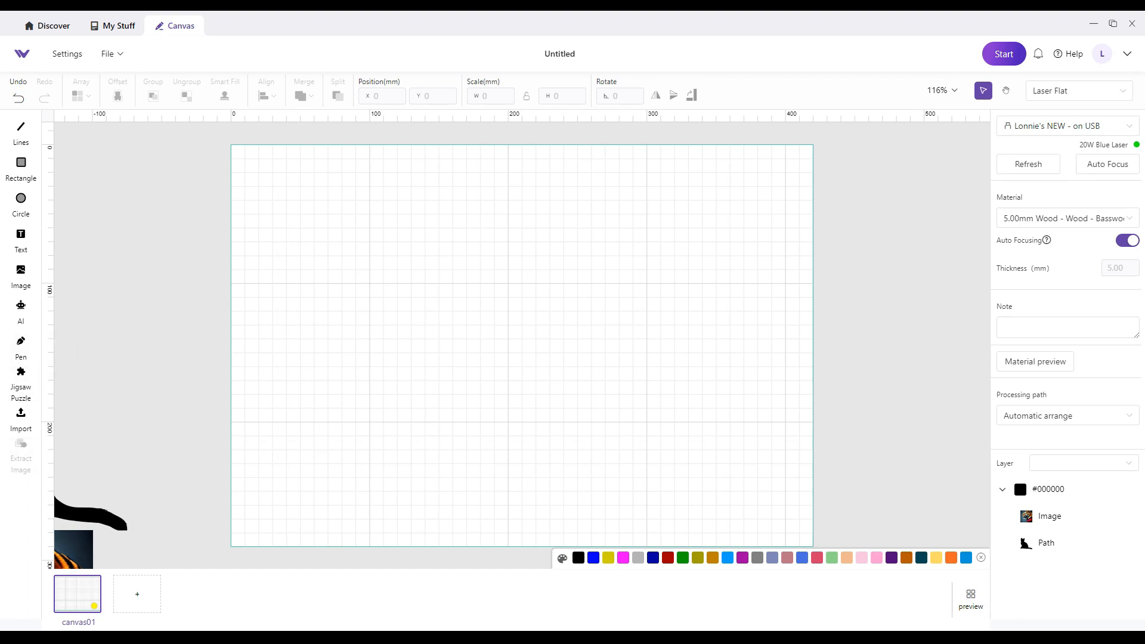
# Bring the tiger image back onto the work area at about X 122.5, Y 34 mm, sized about 195 mm square.
pyautogui.moveTo(98, 553); pyautogui.dragTo(672, 457)
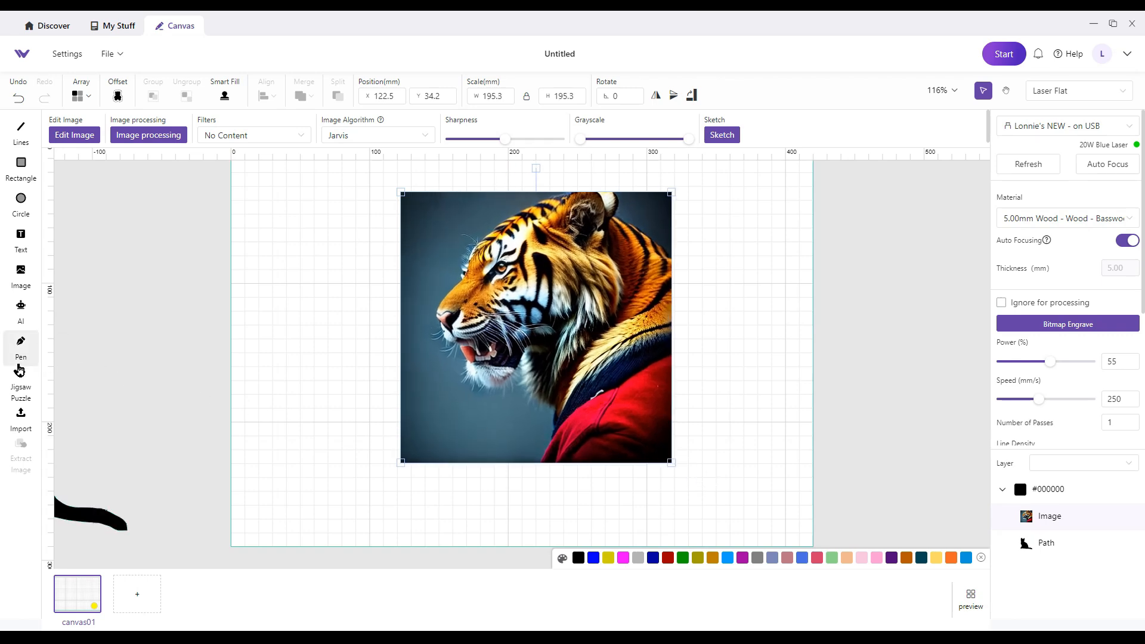
# Generate a 10 by 10 jigsaw puzzle pattern, 200 by 200 mm, with tab size 43% and jitter 22%.
pyautogui.click(23, 376)
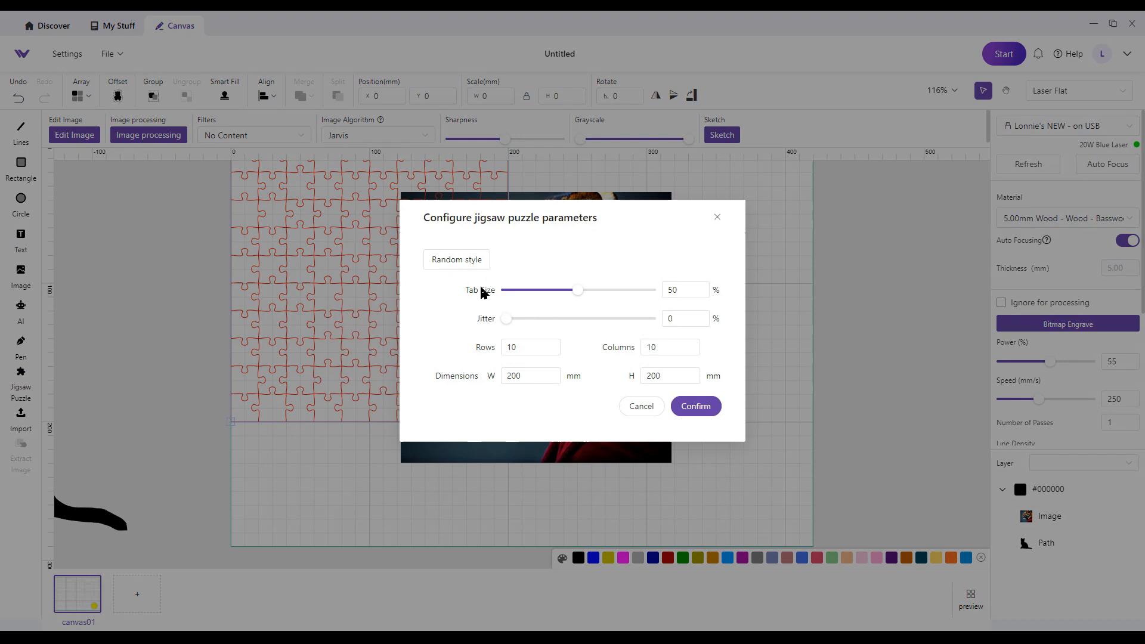
pyautogui.click(467, 260)
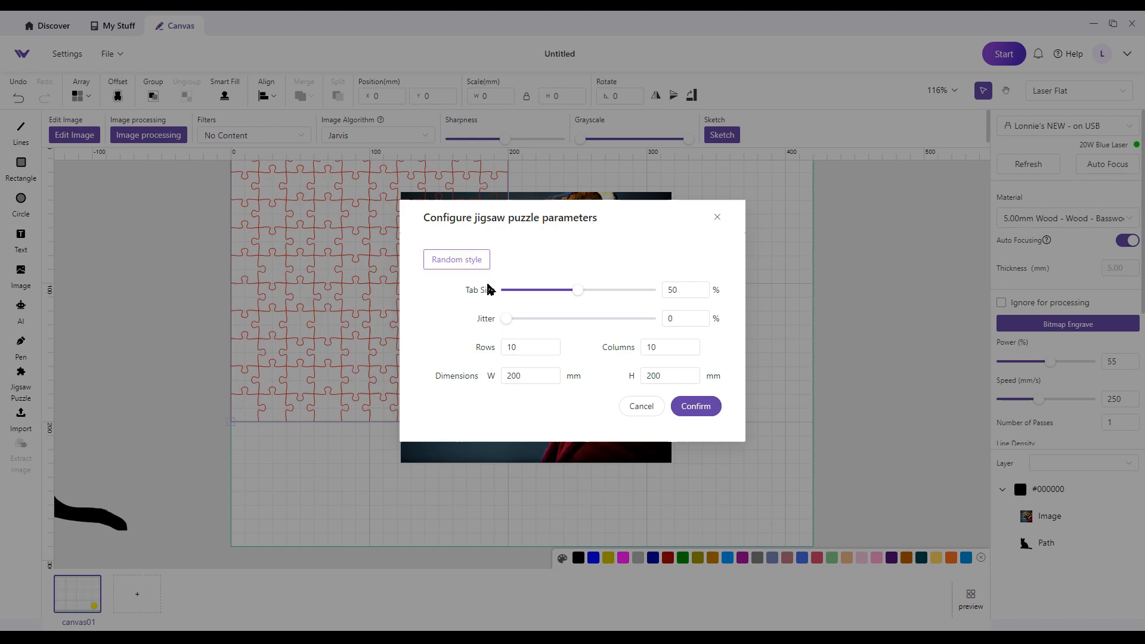
pyautogui.click(579, 290)
pyautogui.moveTo(579, 294); pyautogui.dragTo(626, 299)
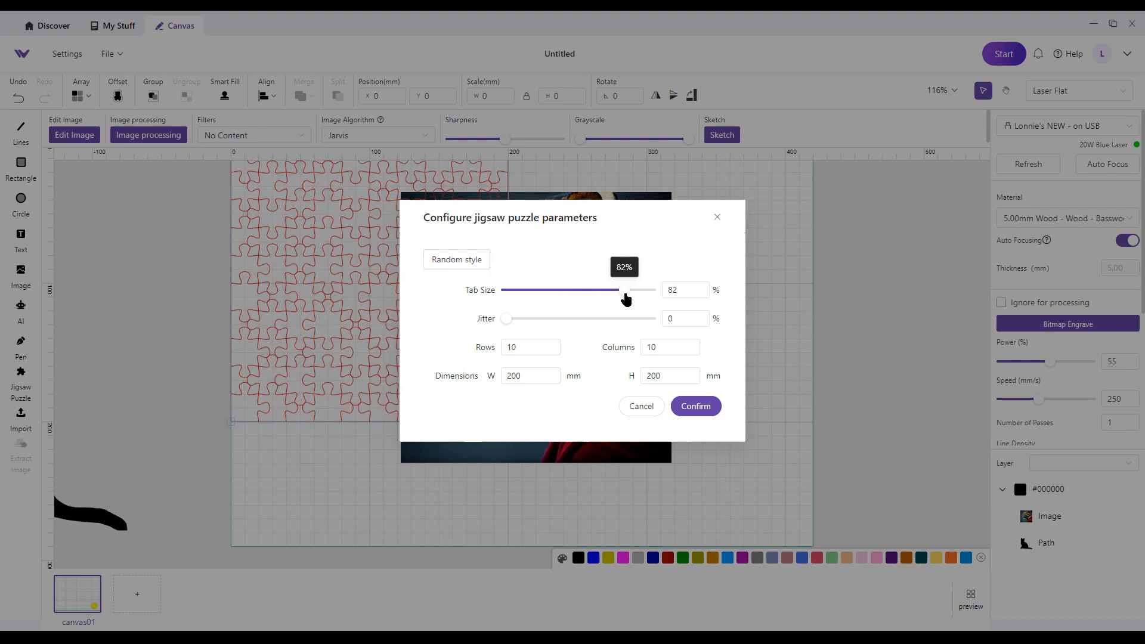
pyautogui.moveTo(621, 296); pyautogui.dragTo(568, 296)
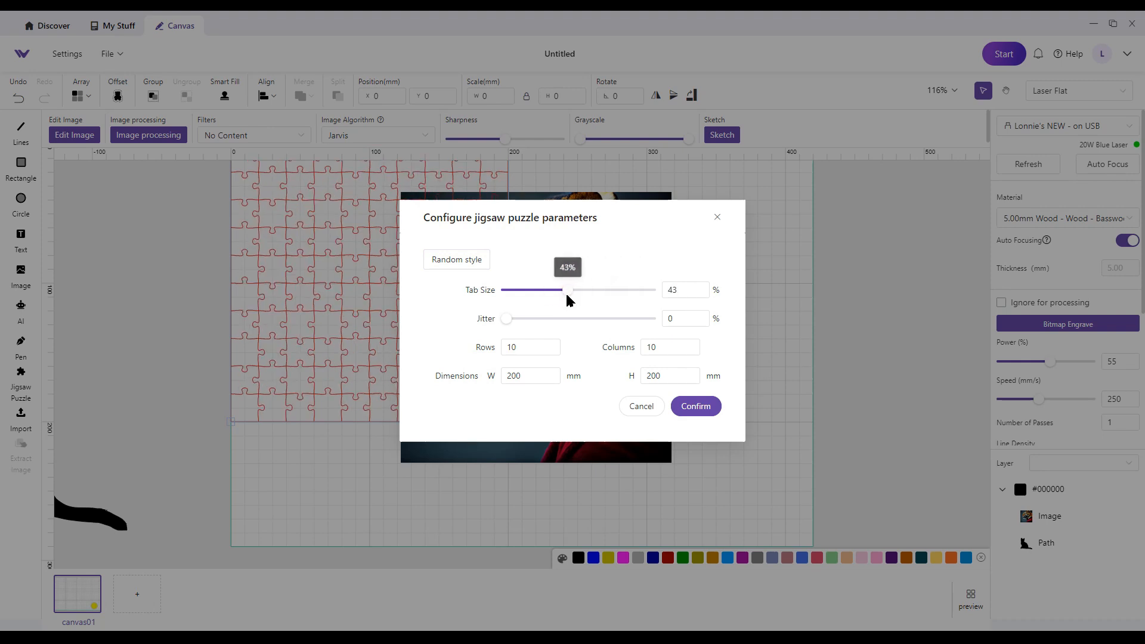
pyautogui.moveTo(508, 323); pyautogui.dragTo(539, 322)
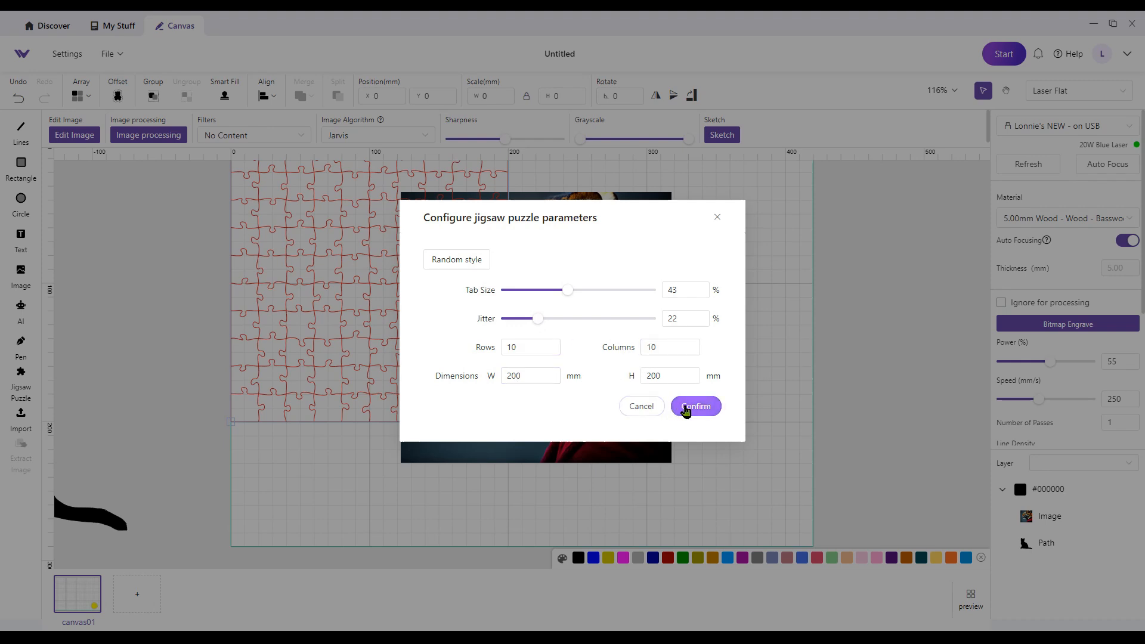
pyautogui.click(685, 407)
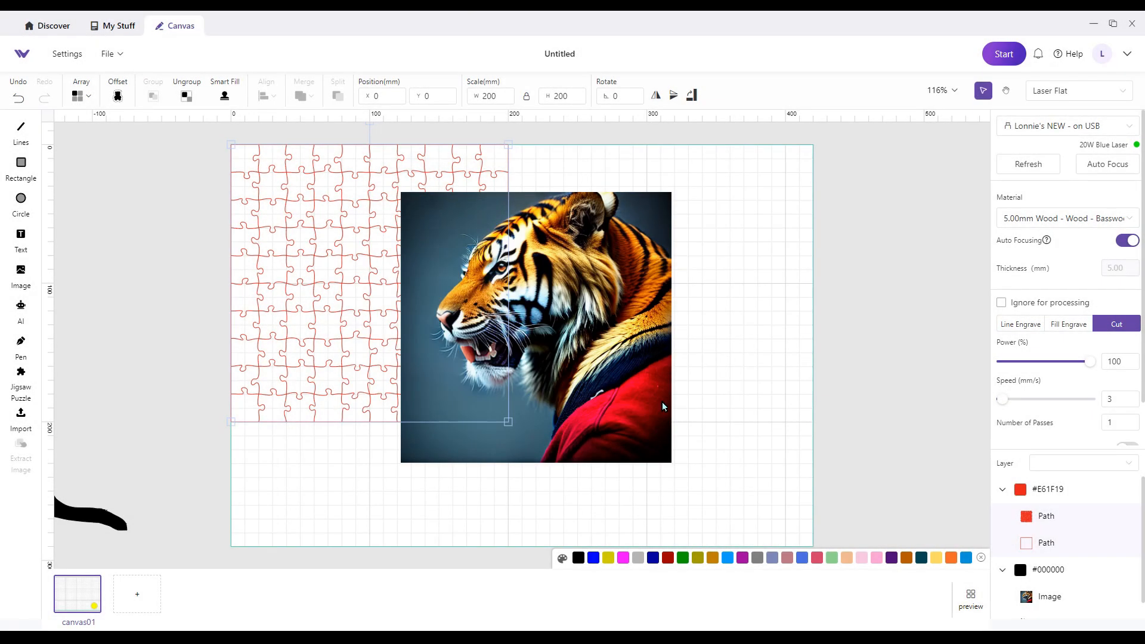
# Align the puzzle pattern with the tiger image at X 122.5, Y 34.2 mm and shrink it to 195.3 mm square.
pyautogui.moveTo(329, 267); pyautogui.dragTo(499, 314)
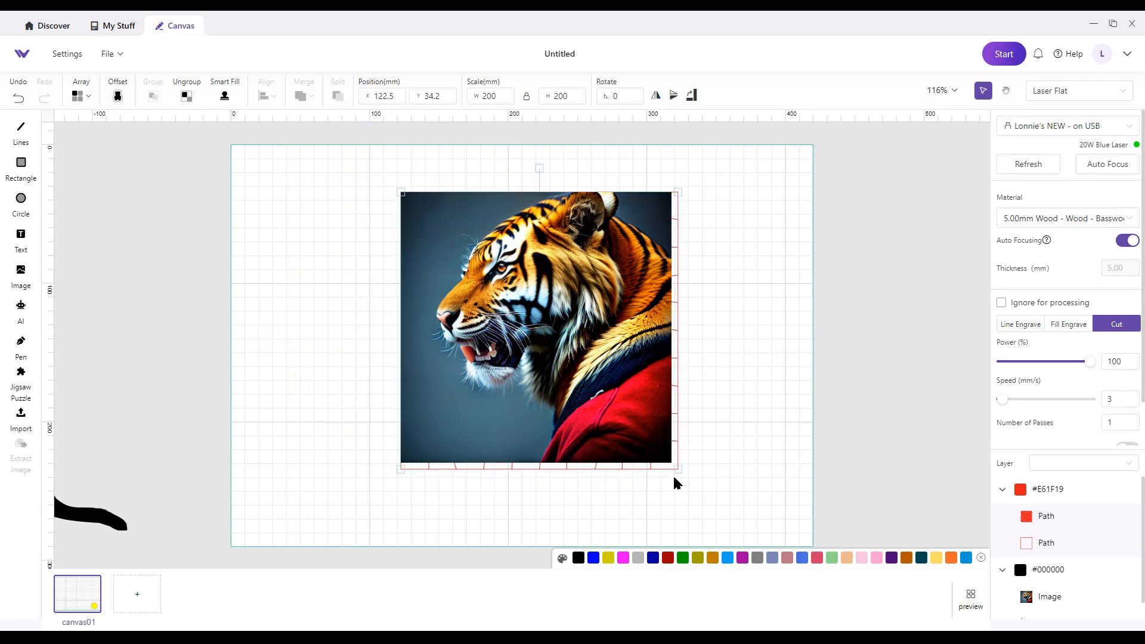
pyautogui.moveTo(676, 470); pyautogui.dragTo(670, 465)
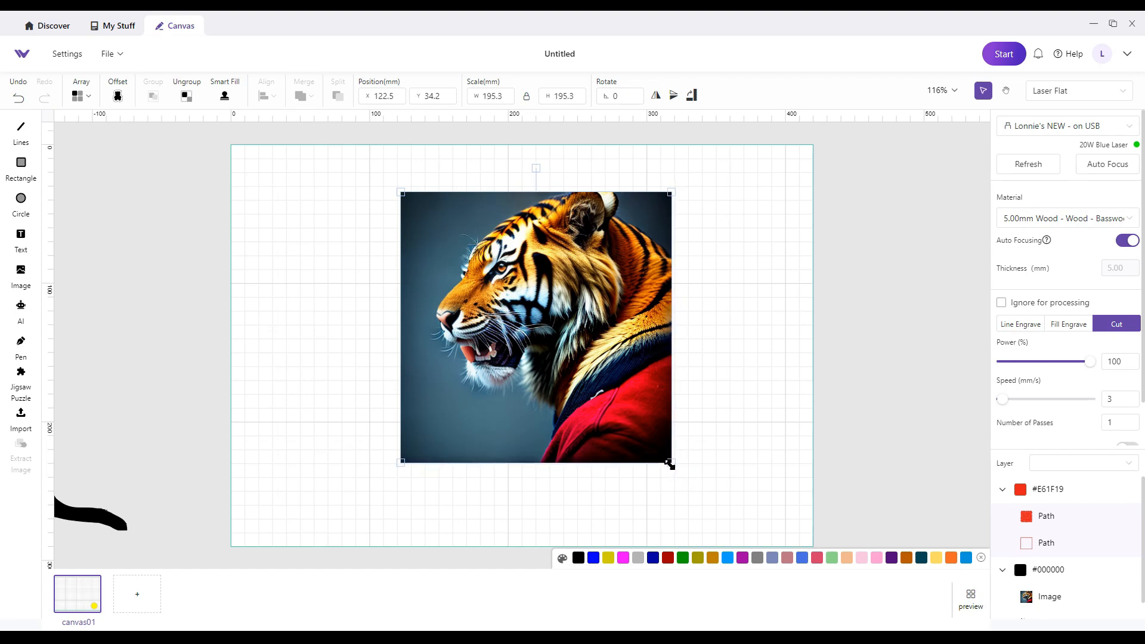
pyautogui.click(702, 467)
# Move the tiger image aside to expose the puzzle pattern and put the image back over it.
pyautogui.click(568, 366)
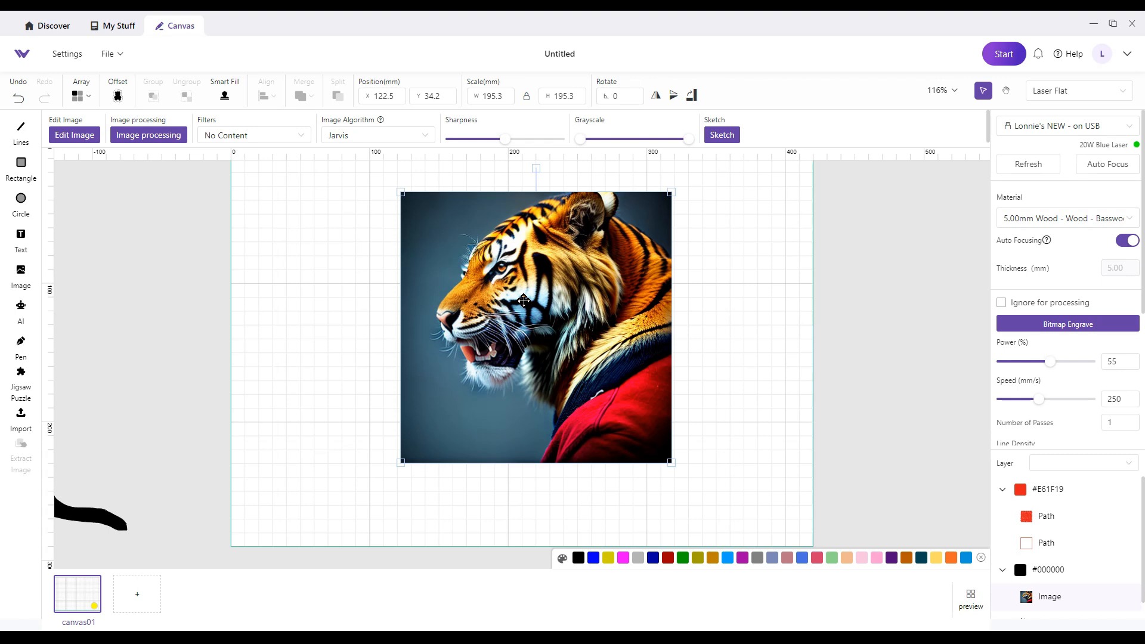
pyautogui.moveTo(523, 300); pyautogui.dragTo(279, 360)
pyautogui.click(582, 327)
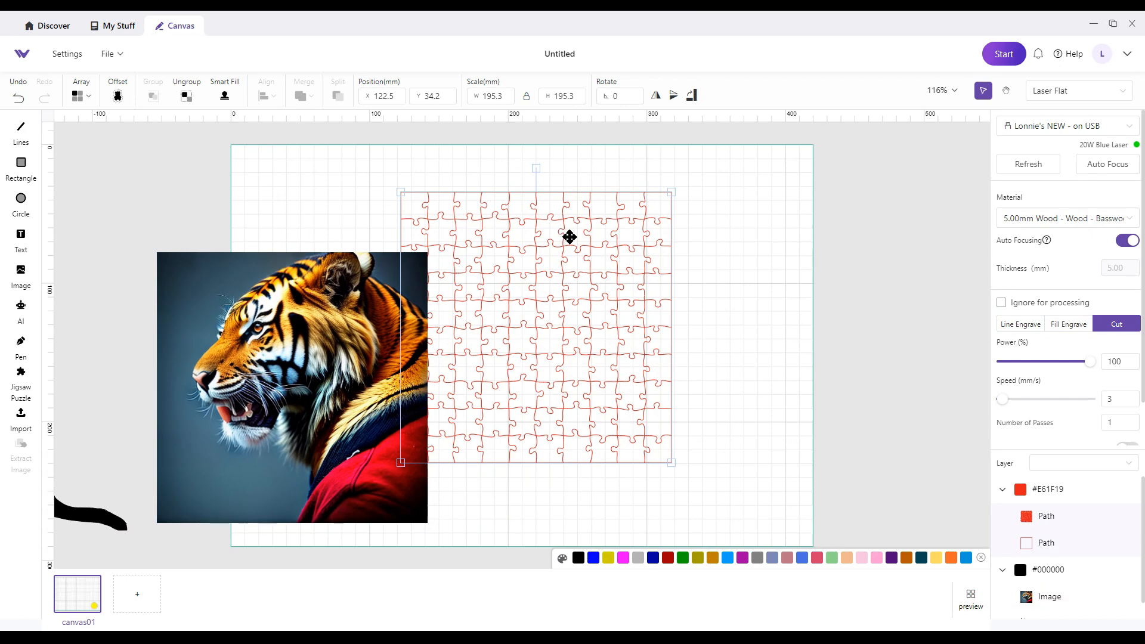
pyautogui.moveTo(270, 322); pyautogui.dragTo(513, 263)
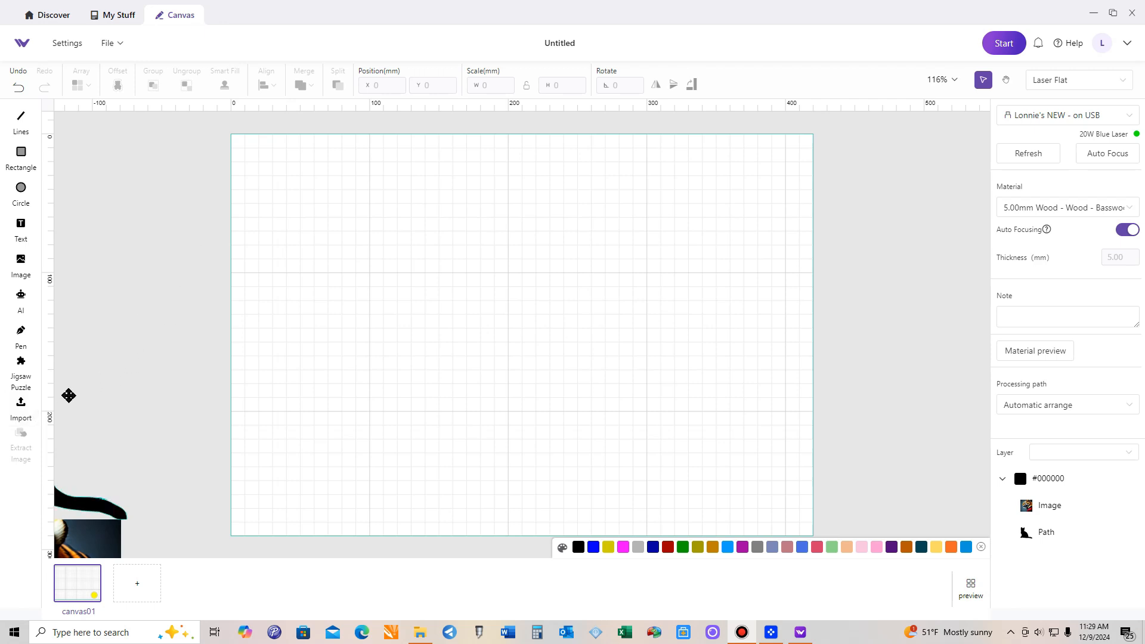
# Import the cowboy image file from the WeCreat folder, scaled to fit the canvas.
pyautogui.click(21, 408)
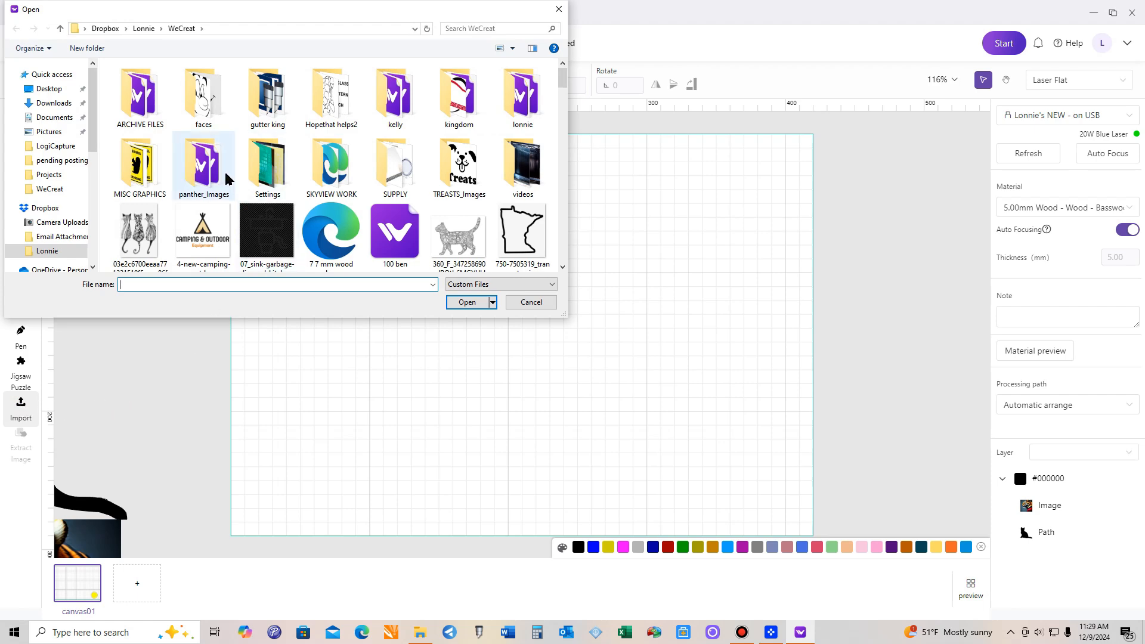
pyautogui.scroll(-3, 227, 179)
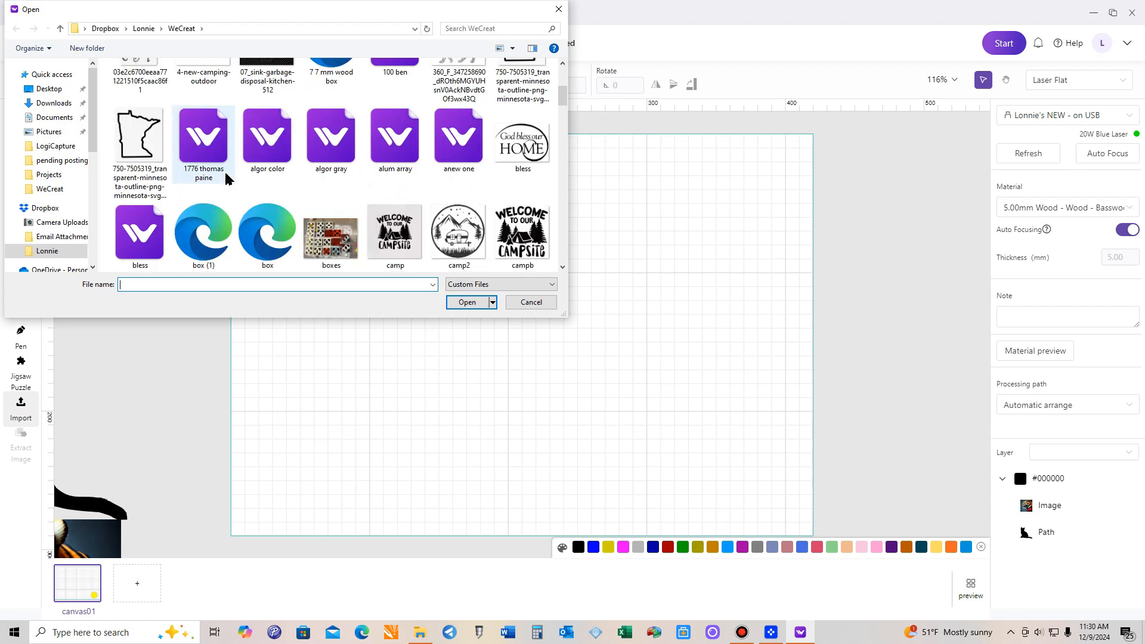
pyautogui.scroll(-2, 227, 179)
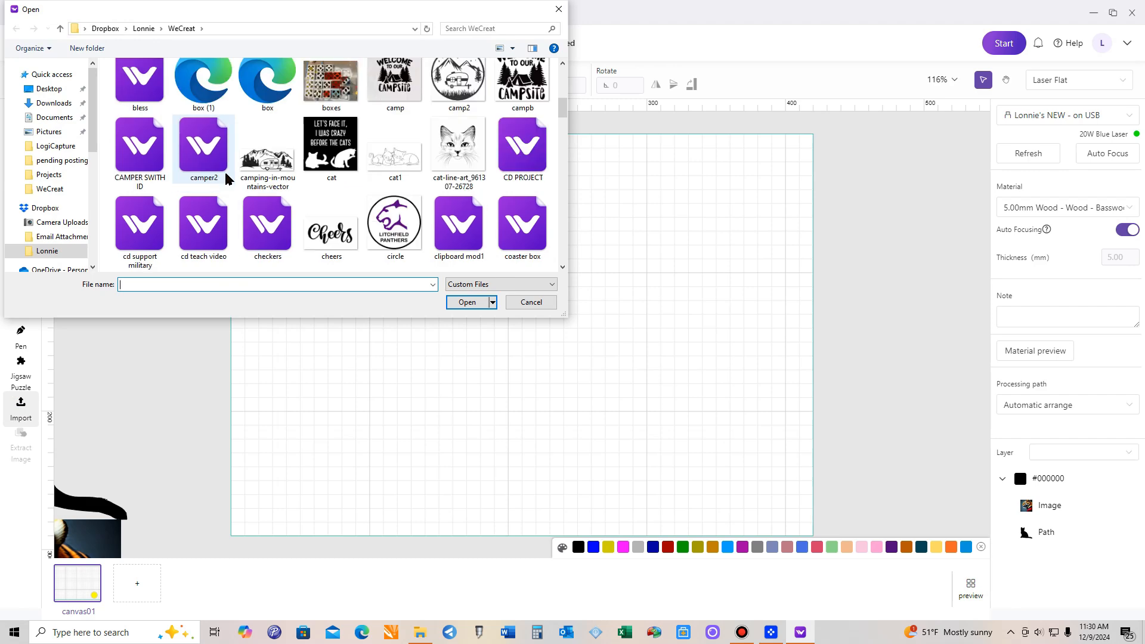
pyautogui.scroll(-1, 385, 173)
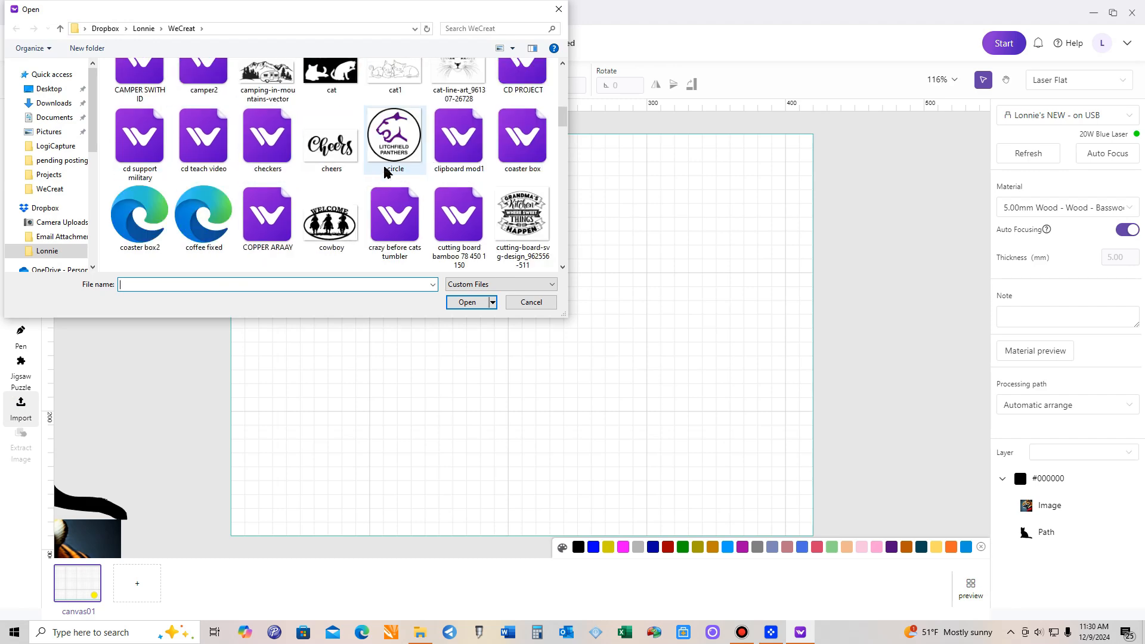
pyautogui.scroll(-1, 384, 173)
pyautogui.doubleClick(338, 152)
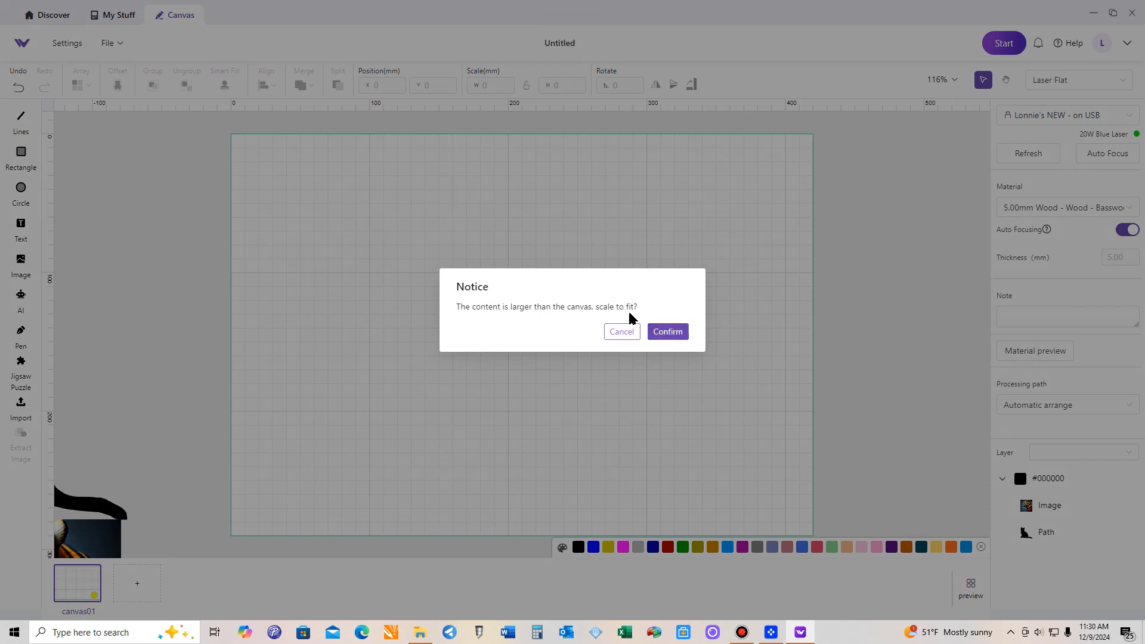
pyautogui.click(660, 334)
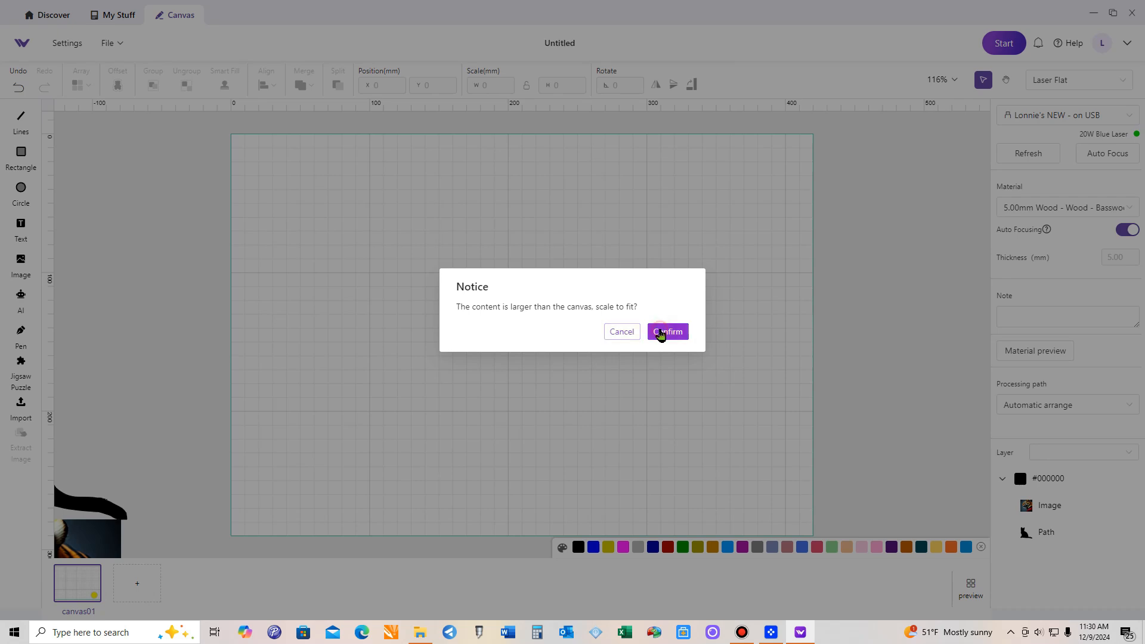
# Shrink the cowboy welcome image to about 221 by 144 mm and place it at about X 105.5, Y 59 mm.
pyautogui.scroll(-3, 348, 237)
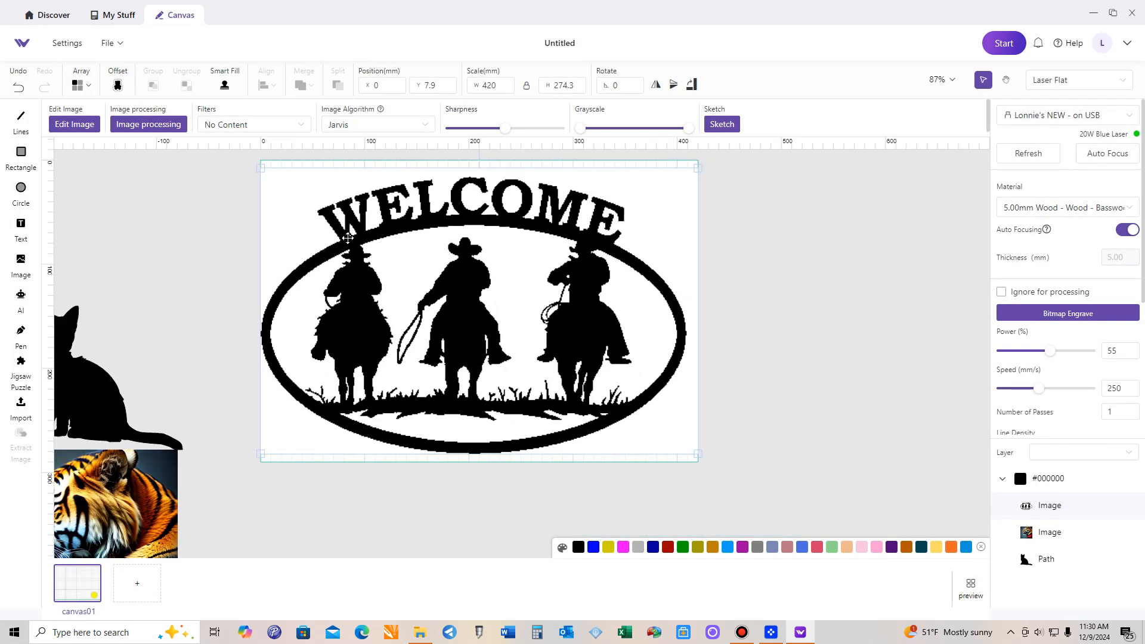
pyautogui.moveTo(259, 168); pyautogui.dragTo(464, 302)
pyautogui.moveTo(569, 379); pyautogui.dragTo(474, 299)
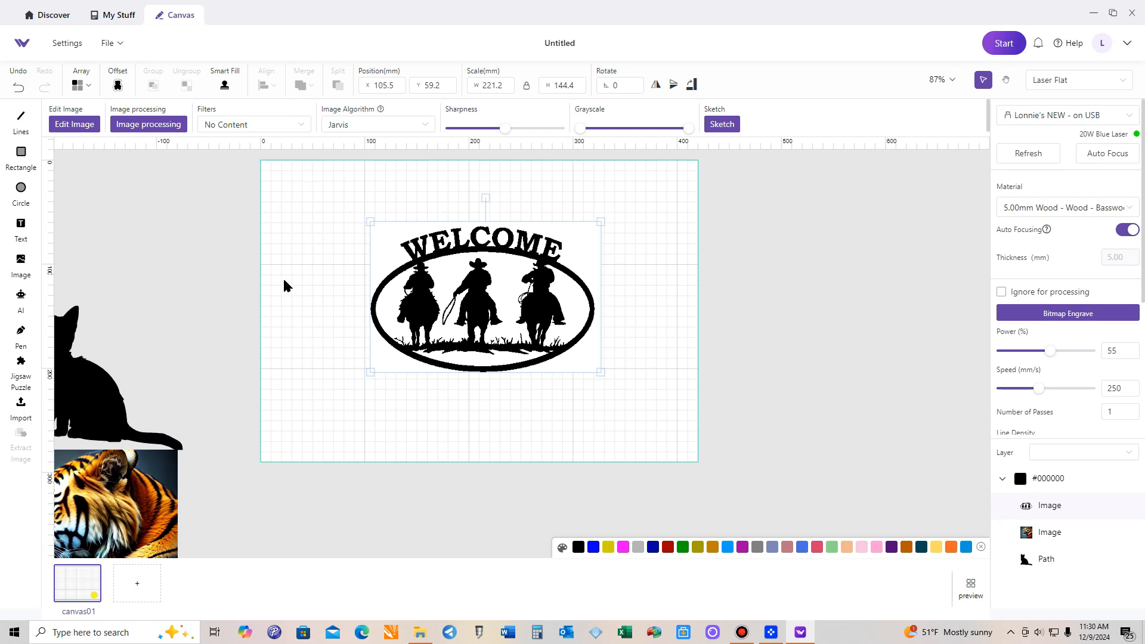
# Delete the cowboy welcome image from the canvas.
pyautogui.click(111, 43)
pyautogui.press('Delete')
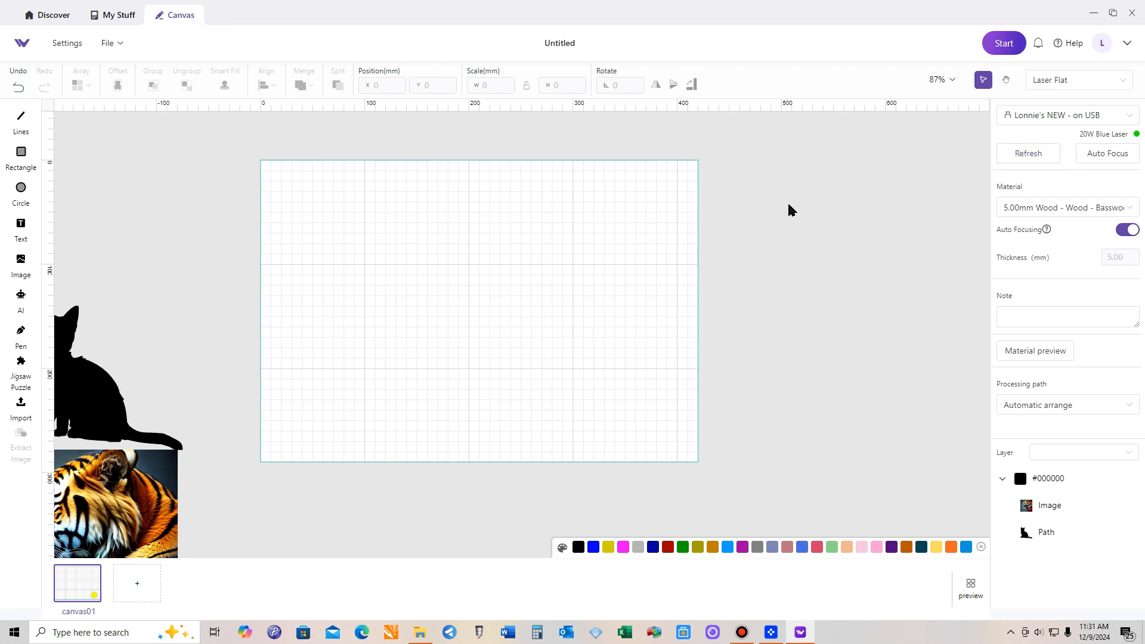
# Refresh the camera view of the laser bed and extract the round camper sign, about 147 by 146 mm, as an image.
pyautogui.click(1028, 156)
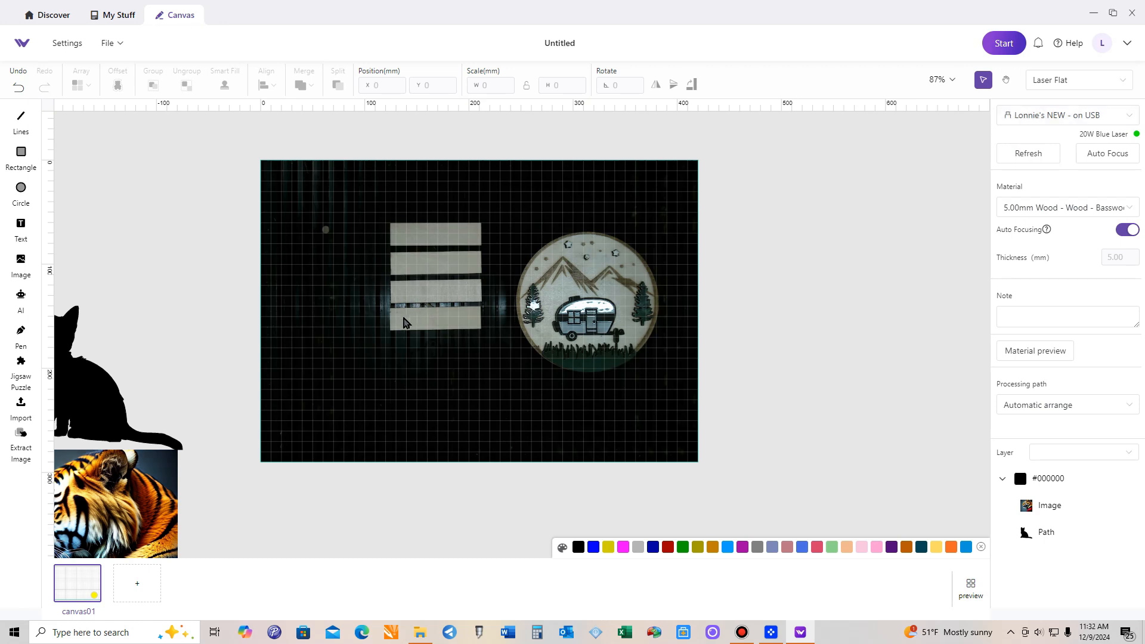
pyautogui.click(19, 440)
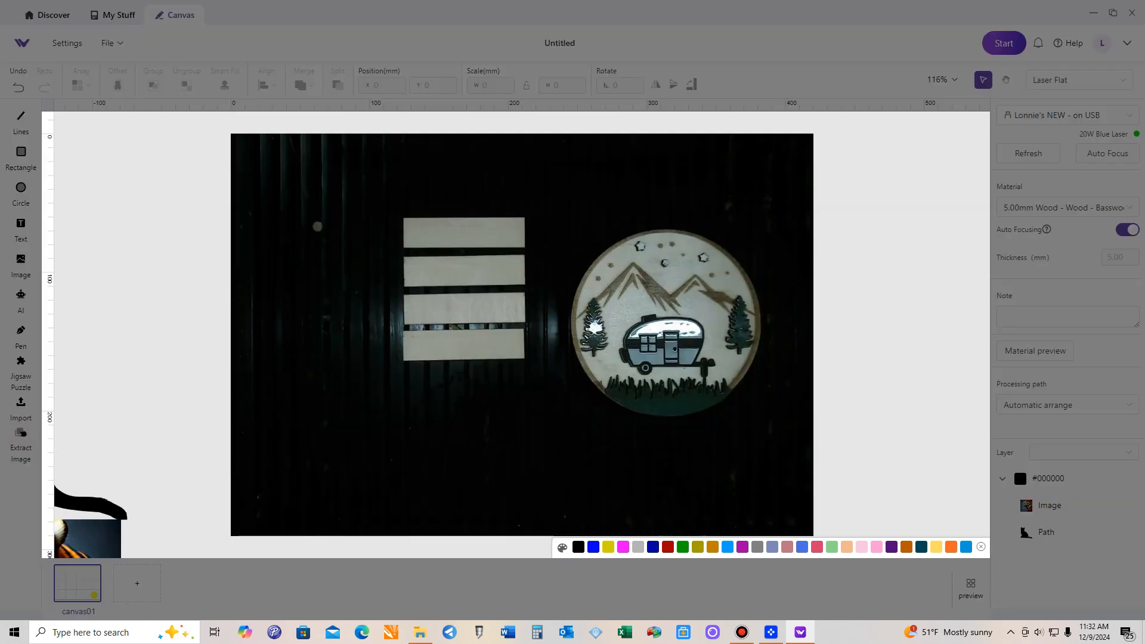
pyautogui.moveTo(563, 220); pyautogui.dragTo(769, 428)
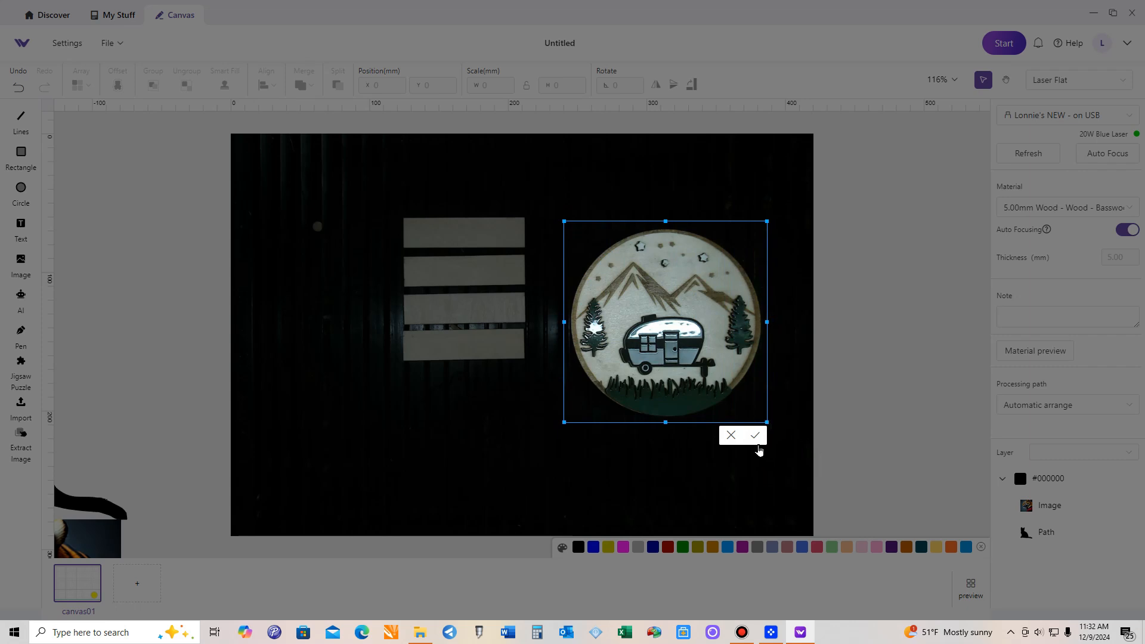
pyautogui.click(755, 437)
# Move the extracted camper image to about X 69, Y 101 mm and hide the camera background.
pyautogui.moveTo(676, 328); pyautogui.dragTo(439, 382)
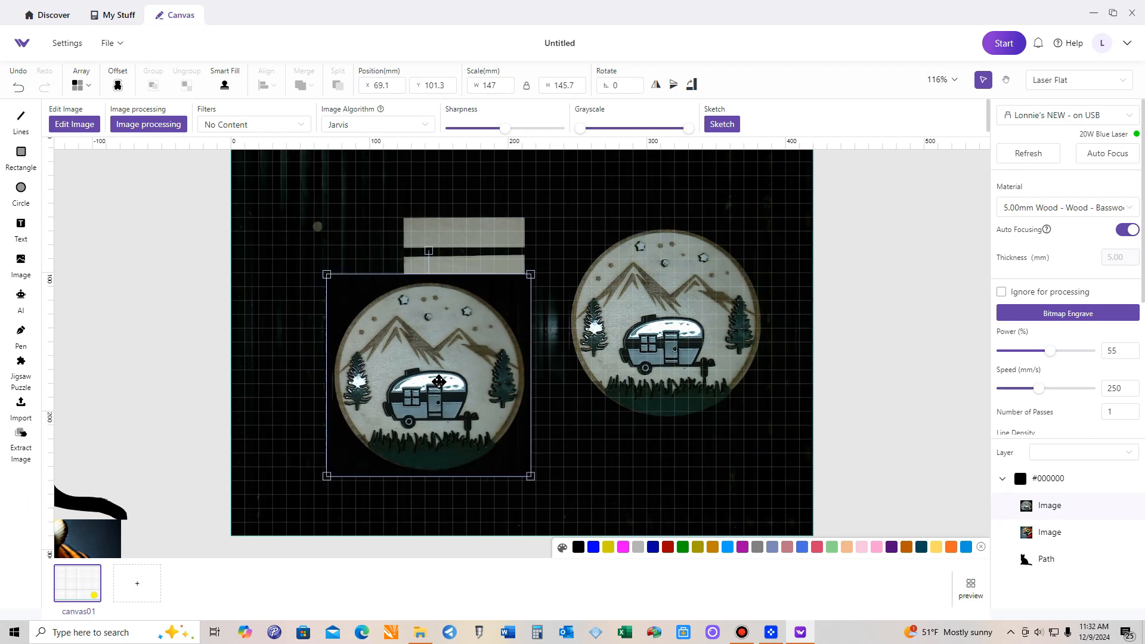
pyautogui.rightClick(573, 207)
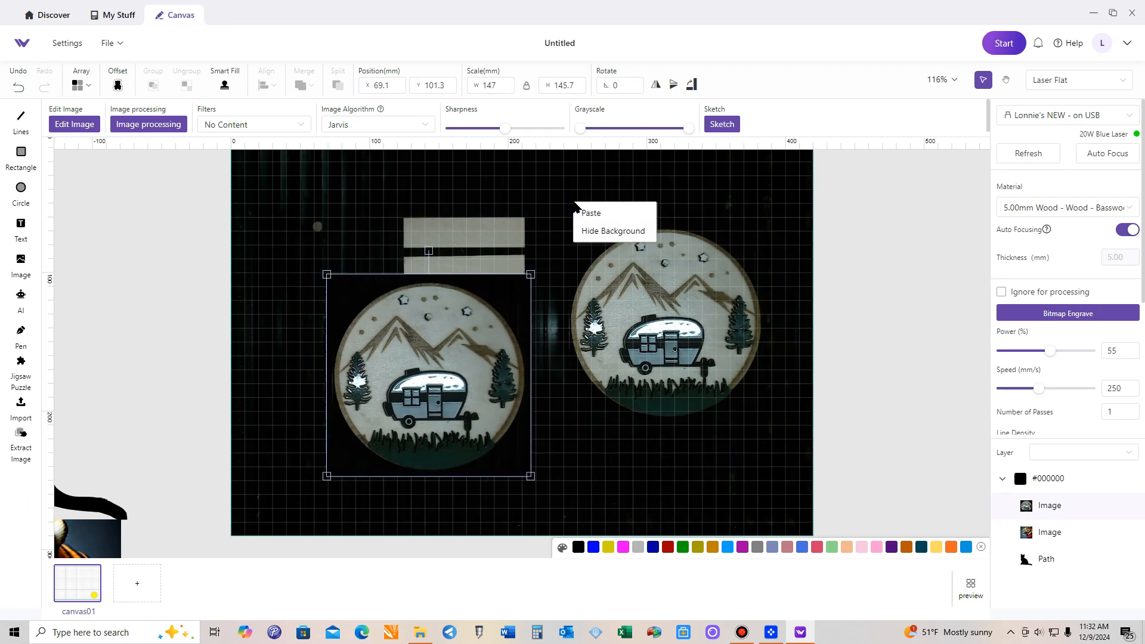
pyautogui.click(610, 231)
# Reposition the camper image at about X 117, Y 30 mm and enlarge it beyond 206 mm wide.
pyautogui.moveTo(467, 381); pyautogui.dragTo(556, 309)
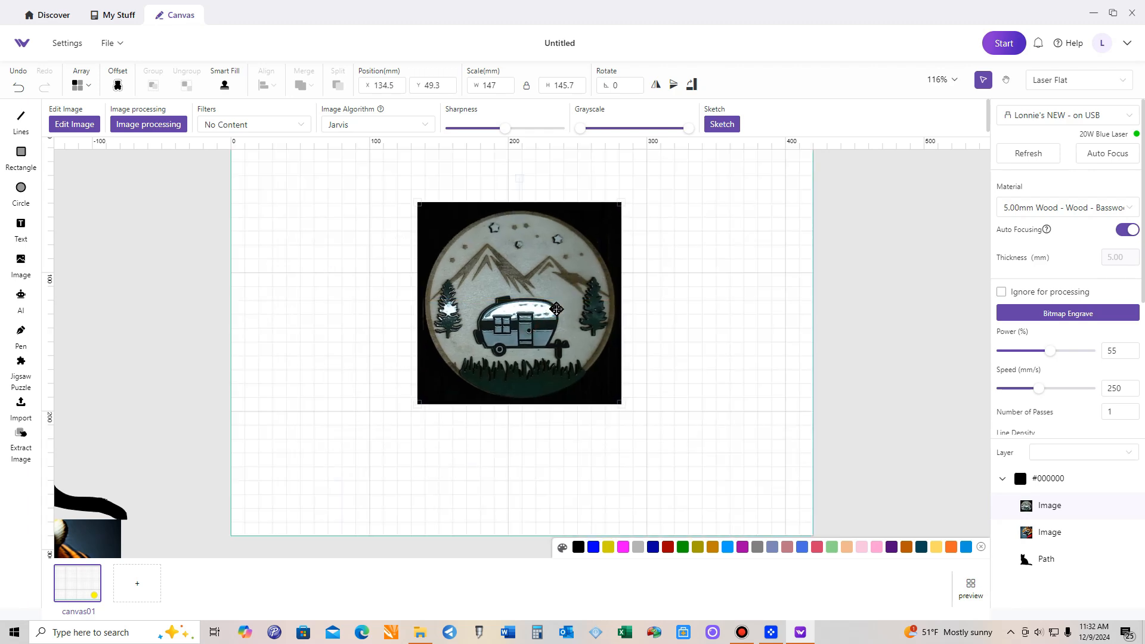
pyautogui.moveTo(622, 404); pyautogui.dragTo(704, 484)
pyautogui.moveTo(606, 419); pyautogui.dragTo(582, 392)
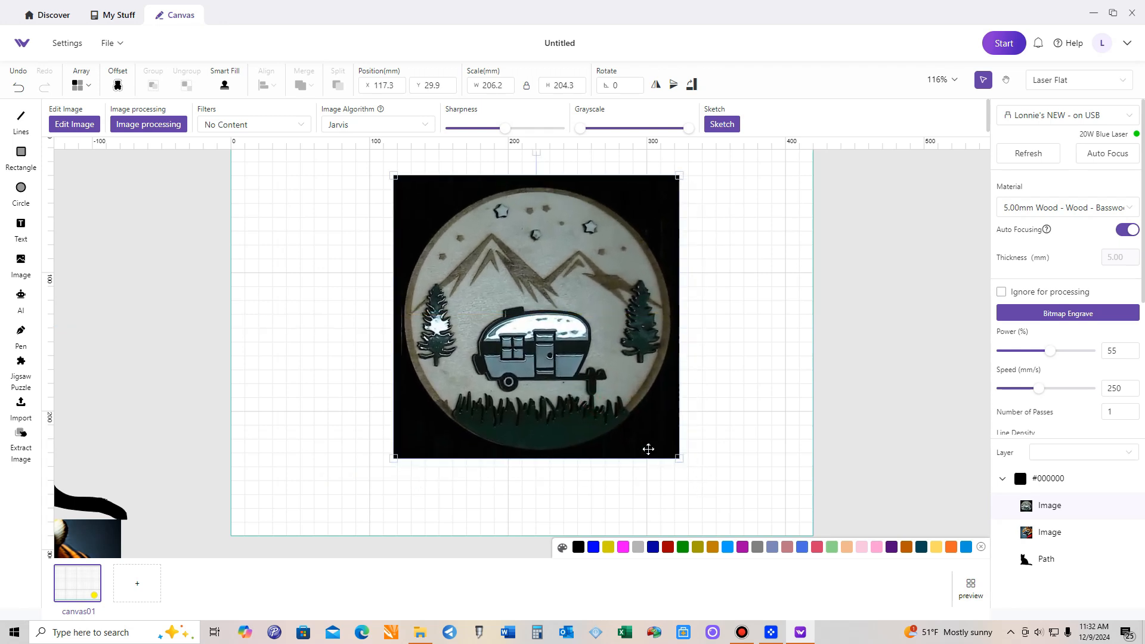
pyautogui.moveTo(678, 458); pyautogui.dragTo(708, 483)
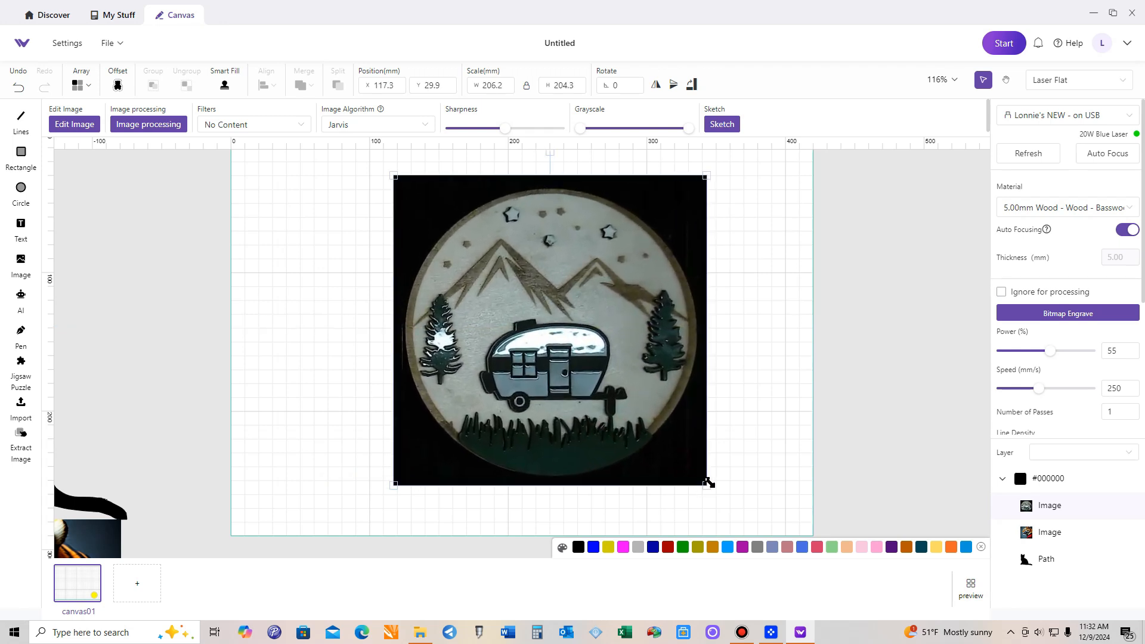